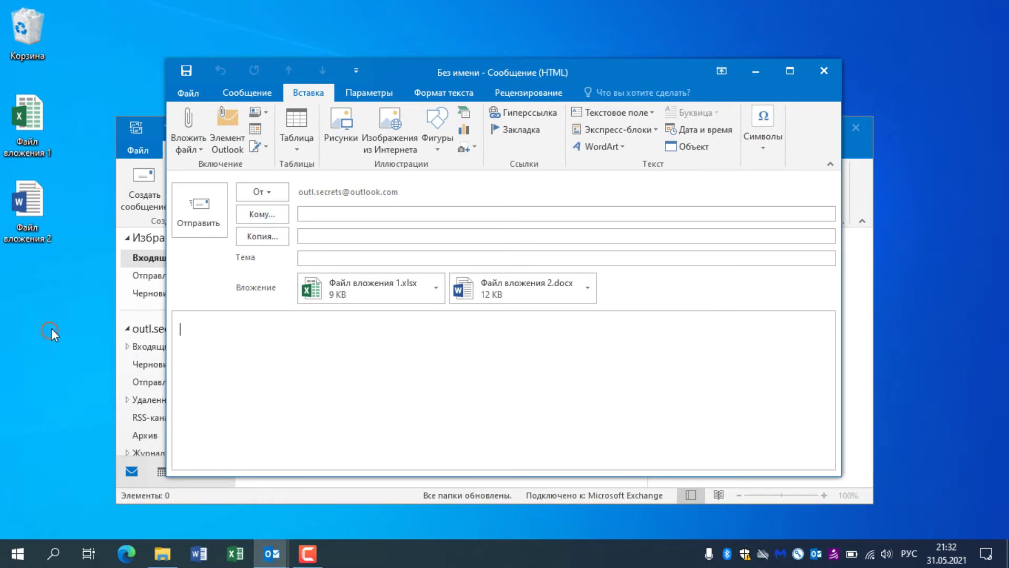
# Step: Drag both desktop files, then the eight Documents files, into the message as attachments
pyautogui.moveTo(50, 331); pyautogui.dragTo(52, 161)
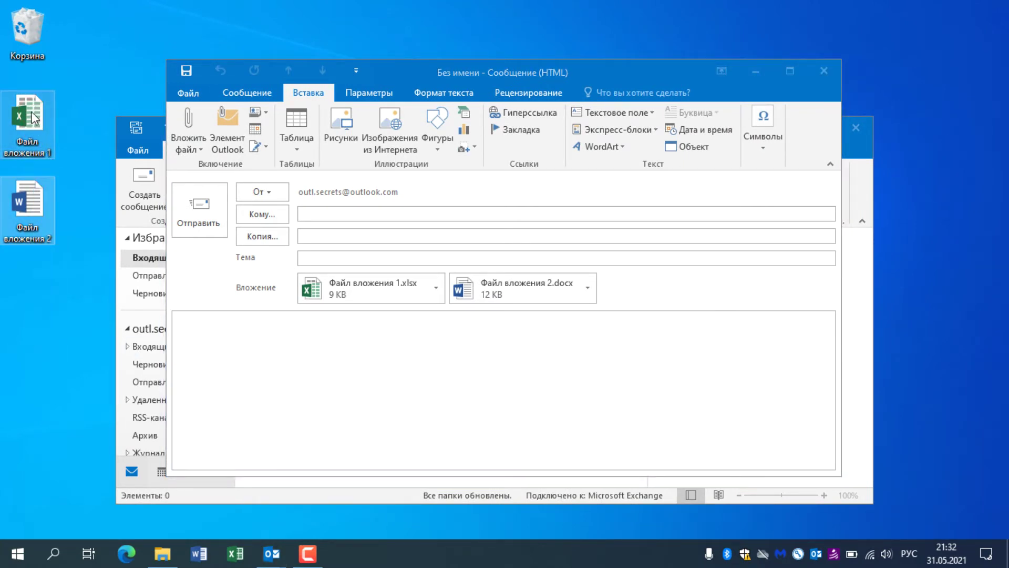
pyautogui.moveTo(34, 117); pyautogui.dragTo(299, 338)
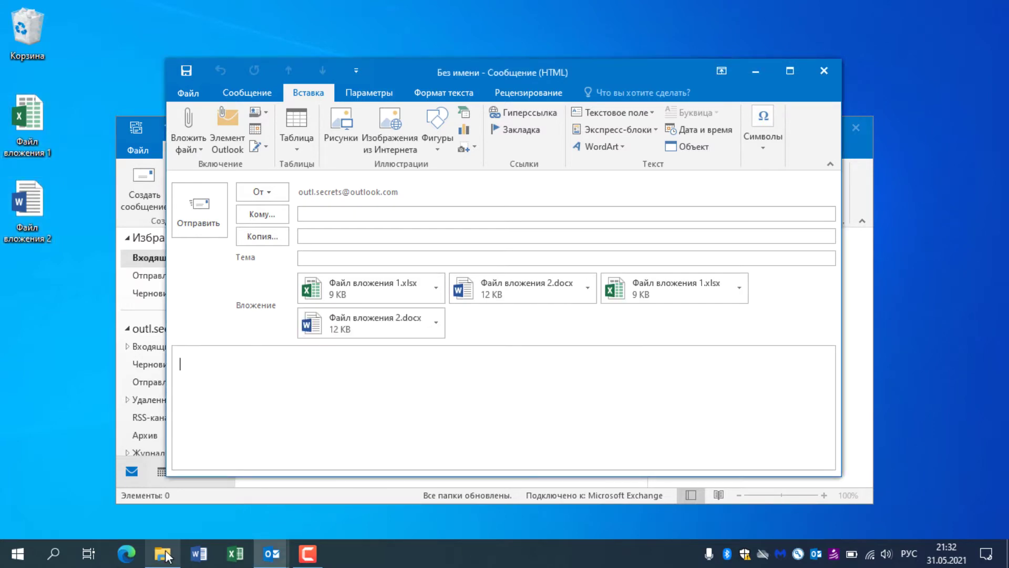
pyautogui.click(163, 553)
pyautogui.click(552, 382)
pyautogui.click(619, 385)
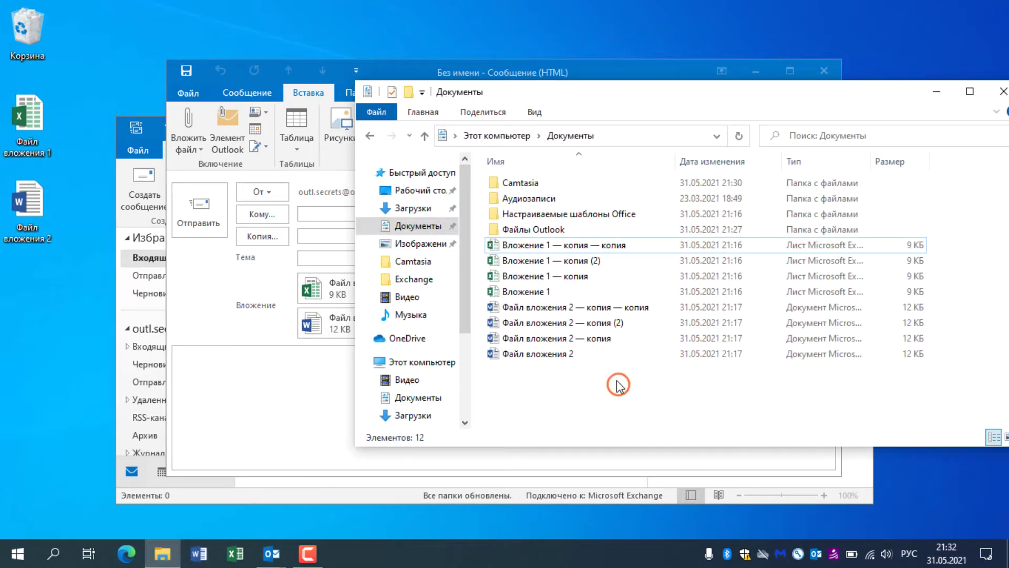
pyautogui.moveTo(618, 384); pyautogui.dragTo(519, 247)
pyautogui.moveTo(531, 245); pyautogui.dragTo(318, 400)
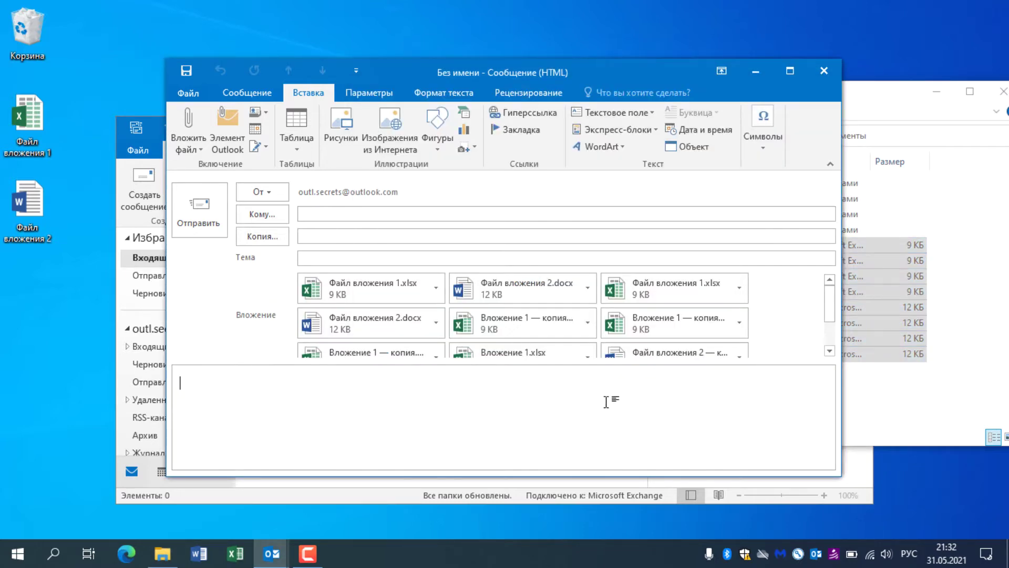
# Step: Deselect the files in Documents and bring the message window back to the front
pyautogui.click(886, 97)
pyautogui.click(586, 396)
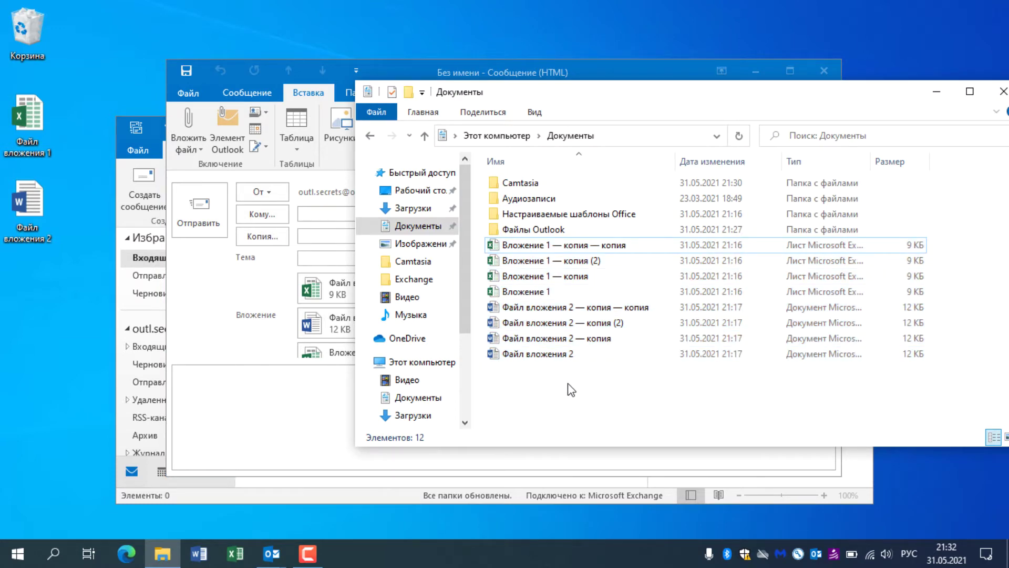
pyautogui.click(272, 553)
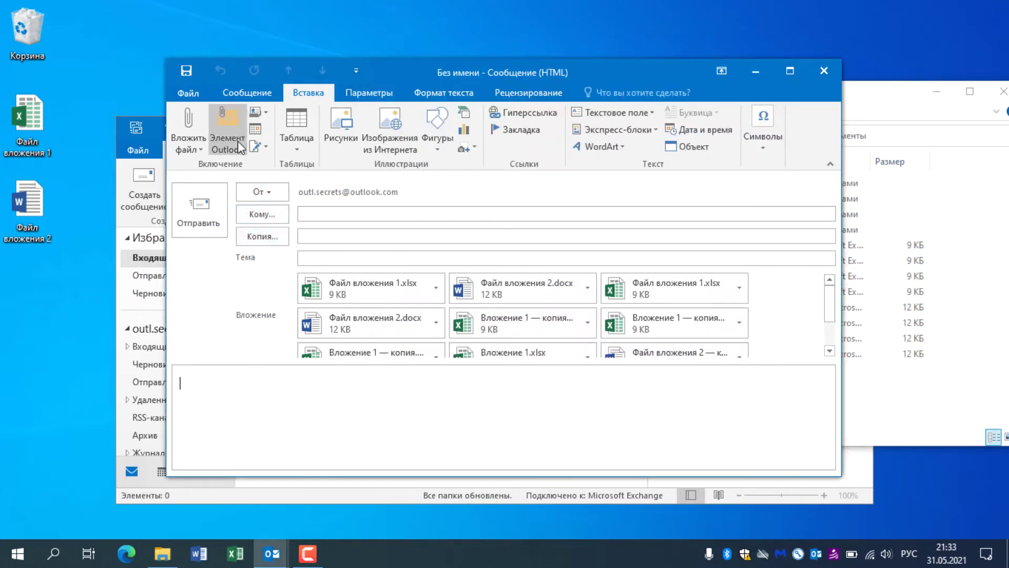
# Step: Insert all eight Documents files via Attach File > Browse This PC, then minimize the message
pyautogui.click(195, 151)
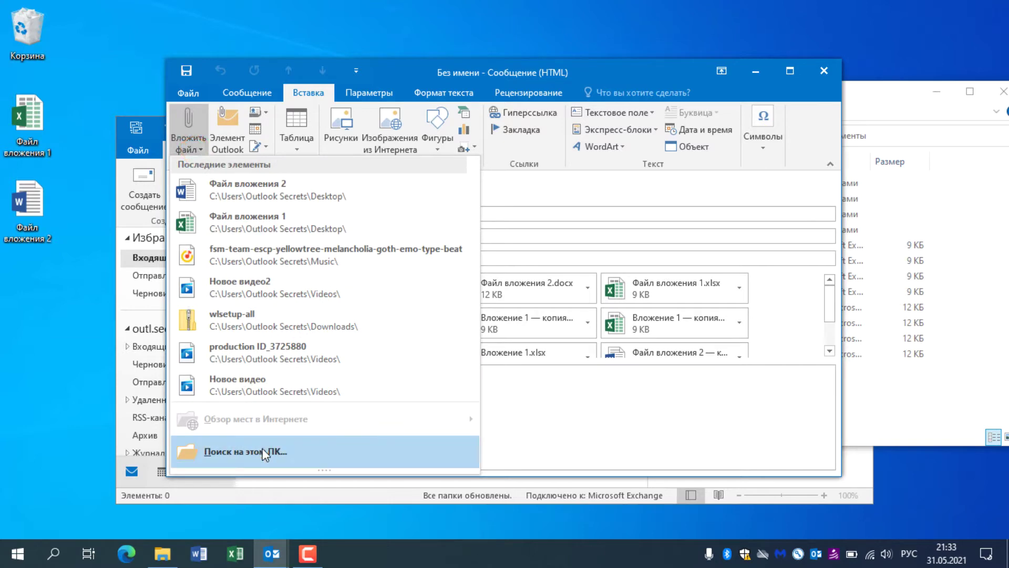
pyautogui.click(262, 449)
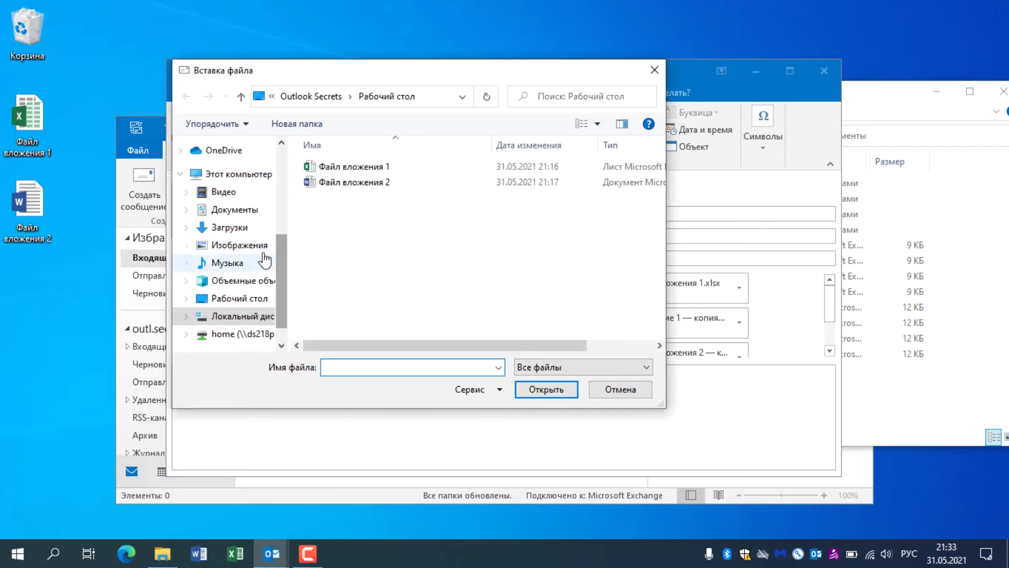
pyautogui.click(239, 210)
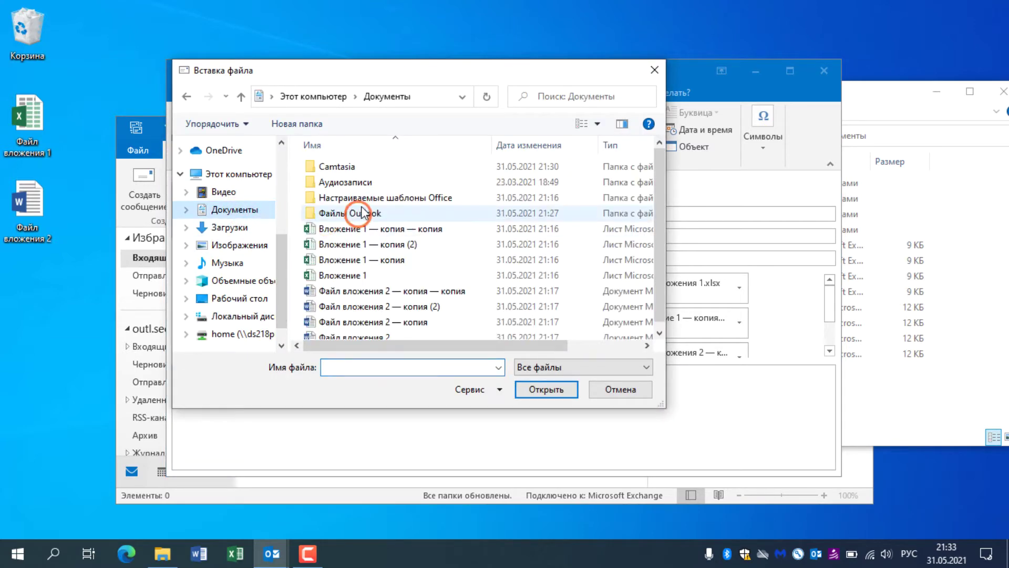
pyautogui.click(539, 239)
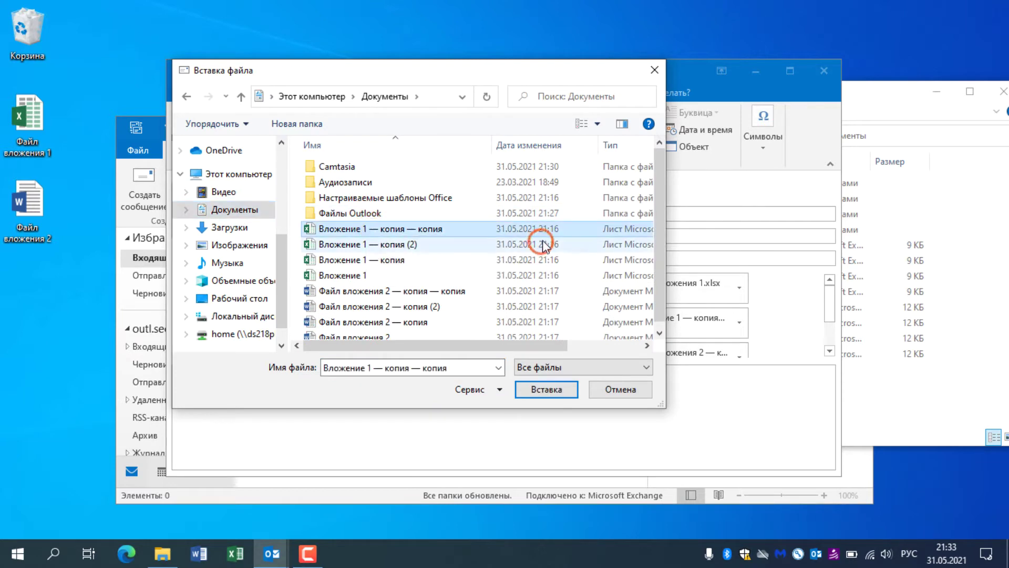
pyautogui.keyDown('shift'); pyautogui.click(379, 331); pyautogui.keyUp('shift')
pyautogui.click(542, 388)
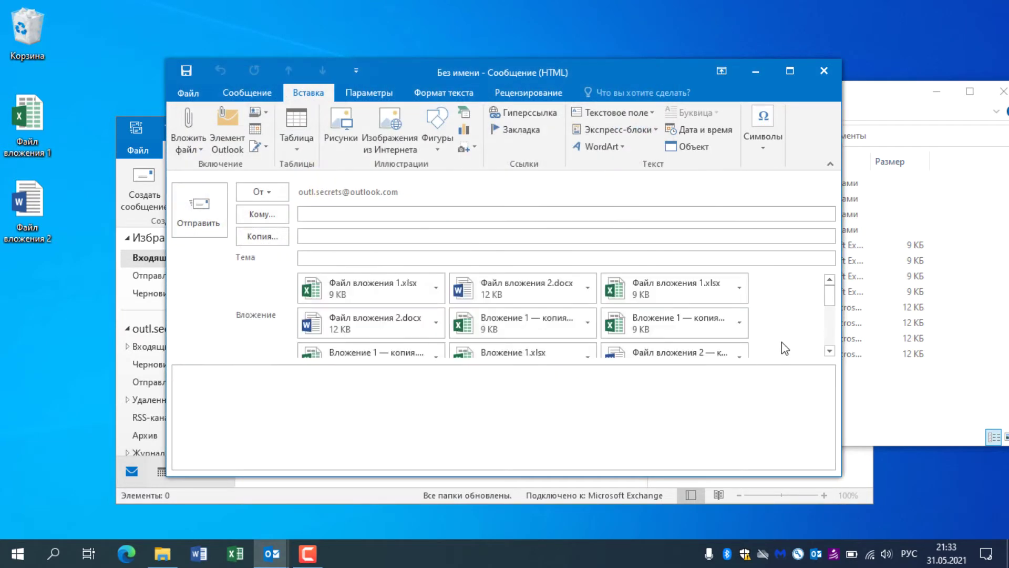
pyautogui.press('super+Down')
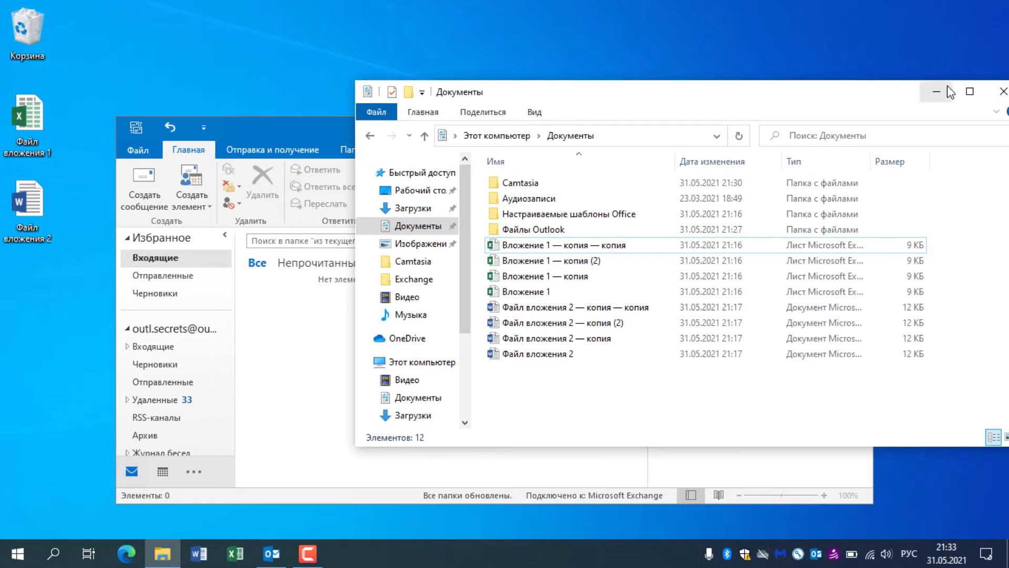
# Step: Enter 123 in cell A3 of Файл вложения 1 in Excel and minimize the workbook
pyautogui.click(935, 93)
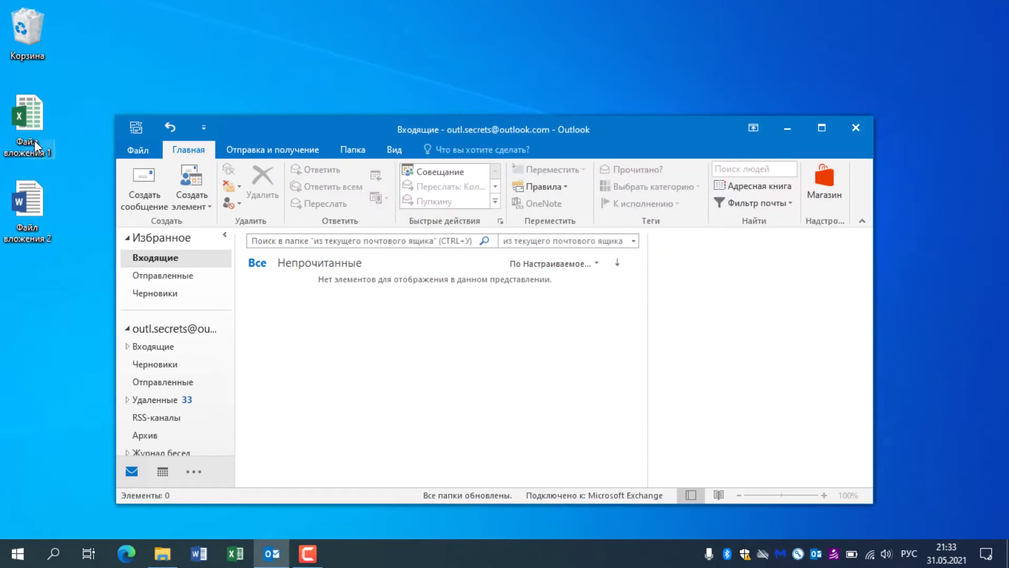
pyautogui.doubleClick(34, 140)
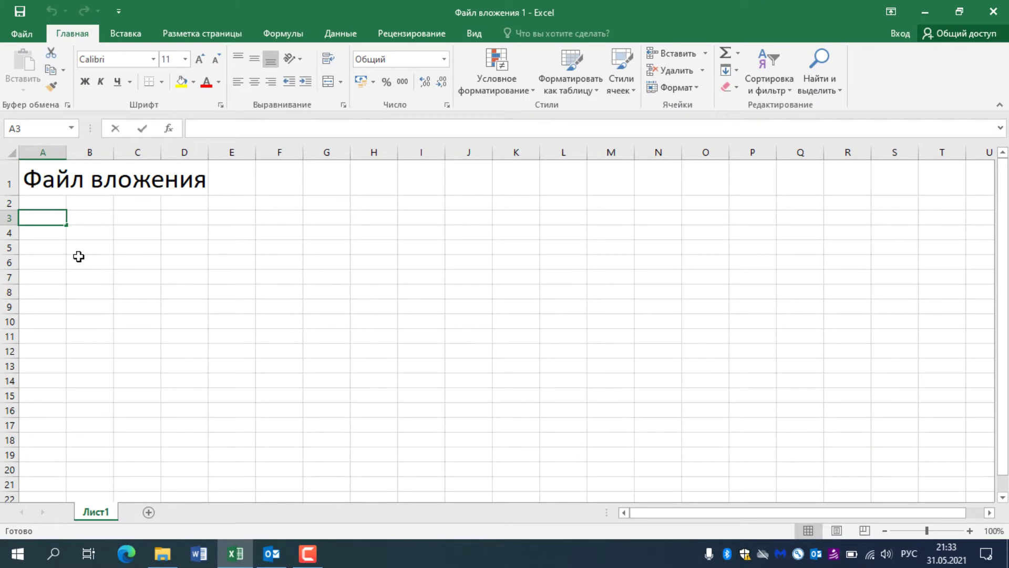
pyautogui.write('123')
pyautogui.click(88, 258)
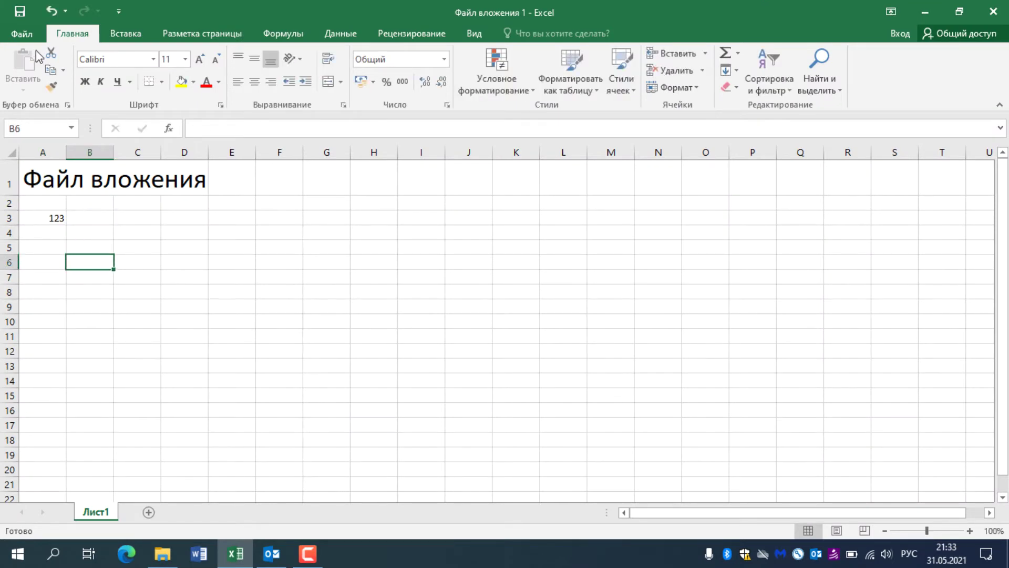
pyautogui.click(925, 12)
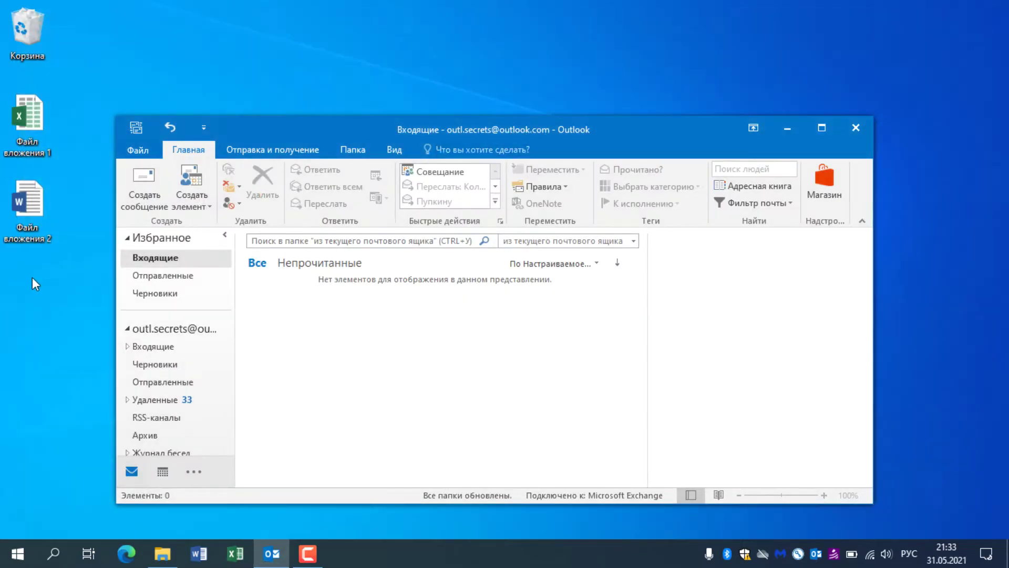
# Step: Add 123 on a new line below Файл вложения 2's text in Word, then save and close it
pyautogui.click(40, 223)
pyautogui.doubleClick(39, 216)
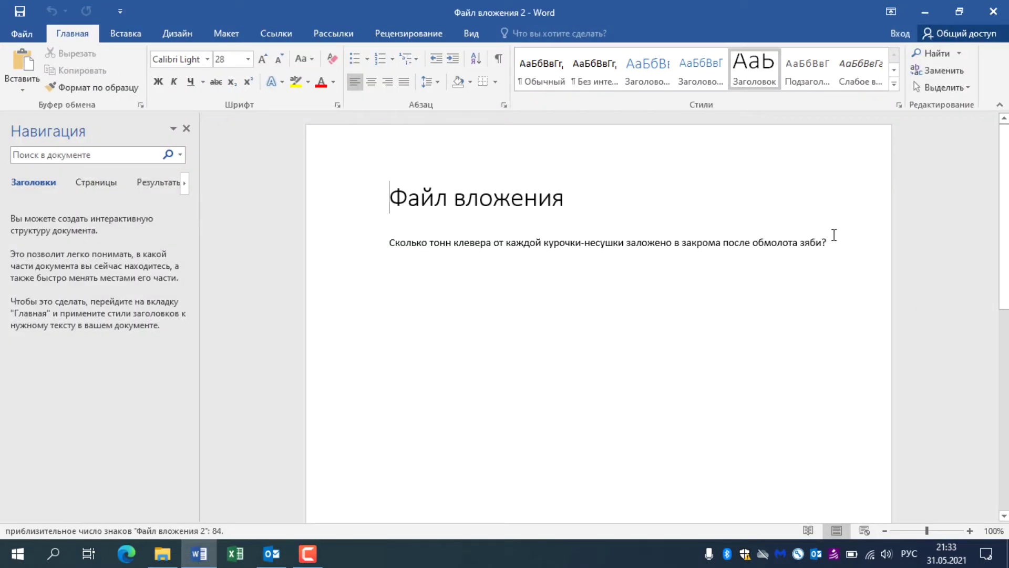
pyautogui.click(834, 235)
pyautogui.press('Return')
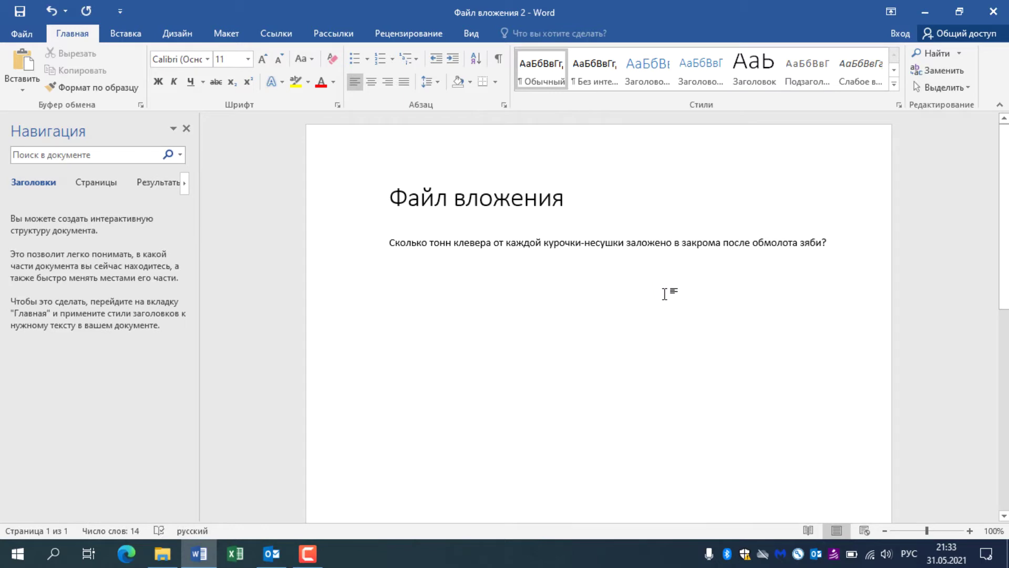
pyautogui.write('123')
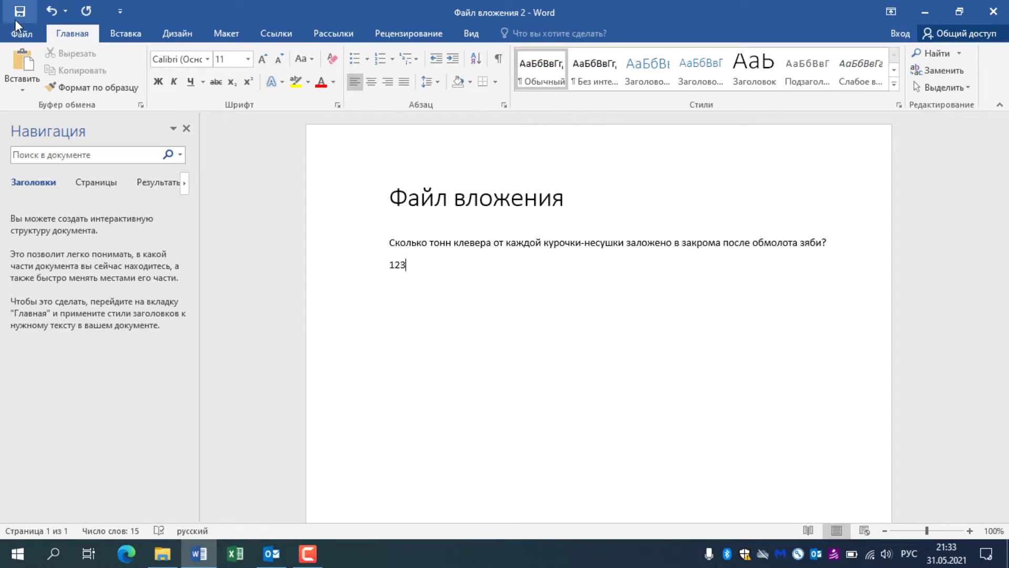
pyautogui.click(14, 20)
pyautogui.click(993, 12)
pyautogui.click(144, 194)
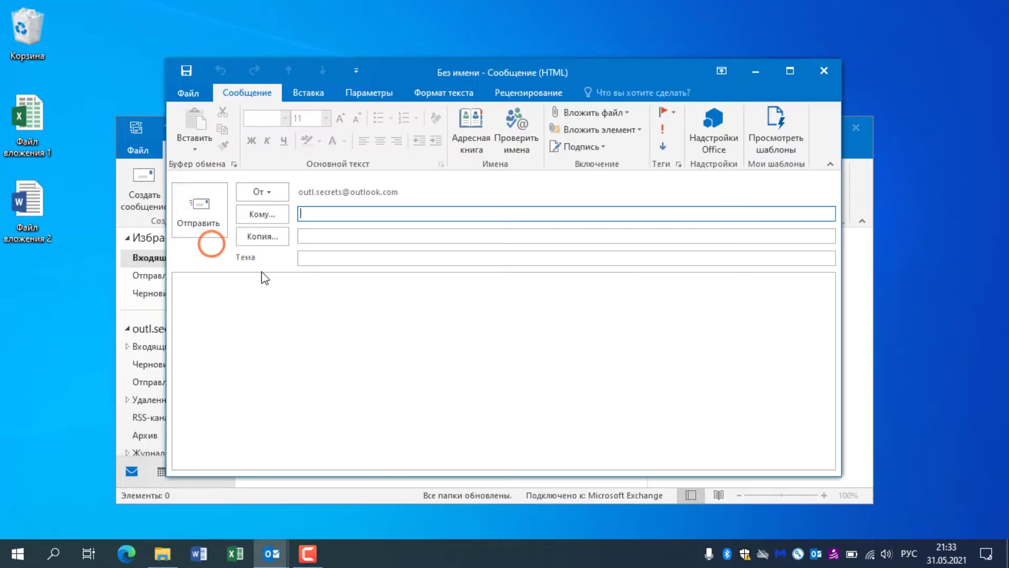
# Step: Attach Файл вложения 1.xlsx and Файл вложения 2.docx from the recent files list
pyautogui.click(285, 298)
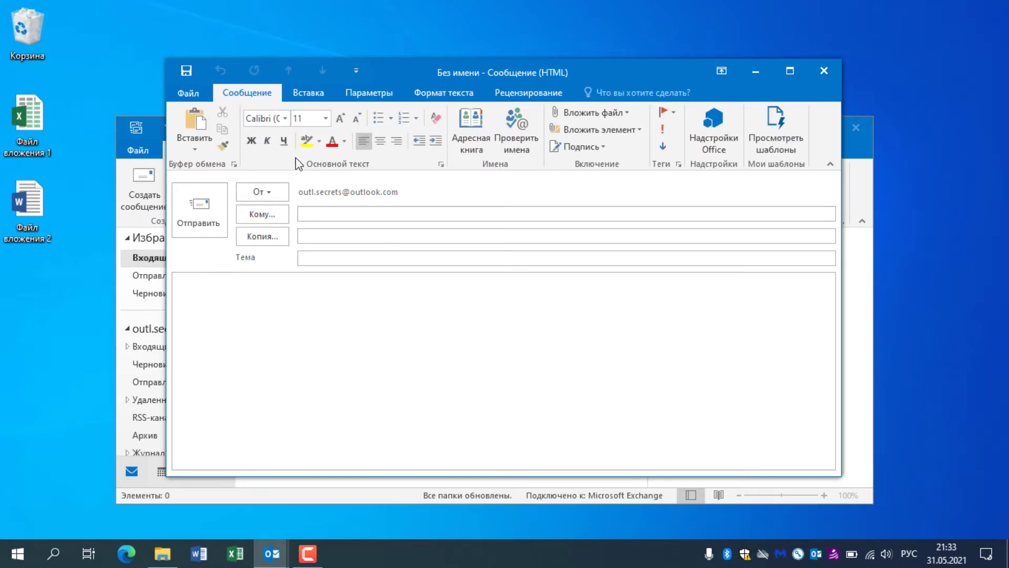
pyautogui.click(320, 94)
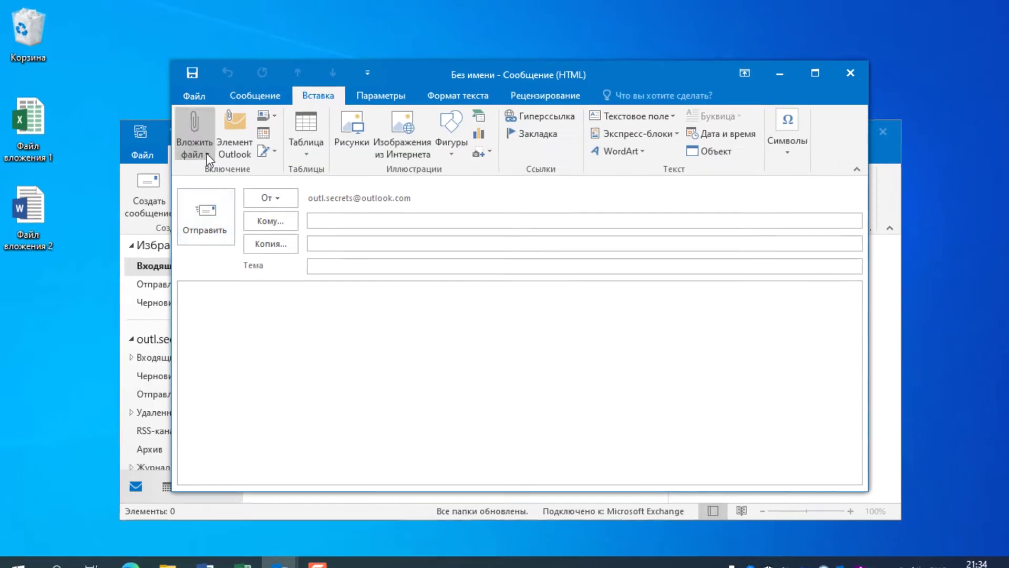
pyautogui.click(198, 144)
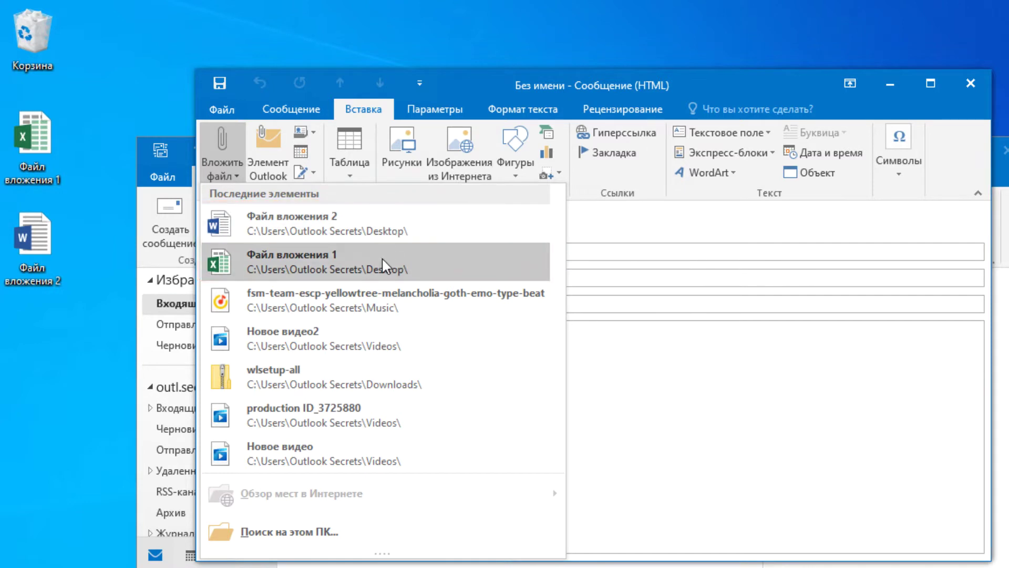
pyautogui.click(435, 270)
pyautogui.click(231, 169)
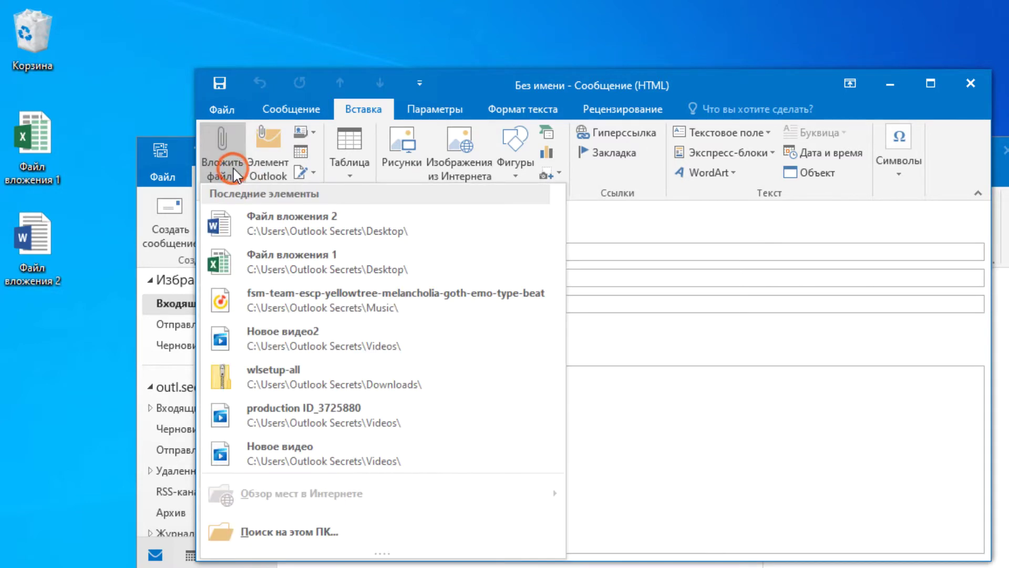
pyautogui.click(247, 225)
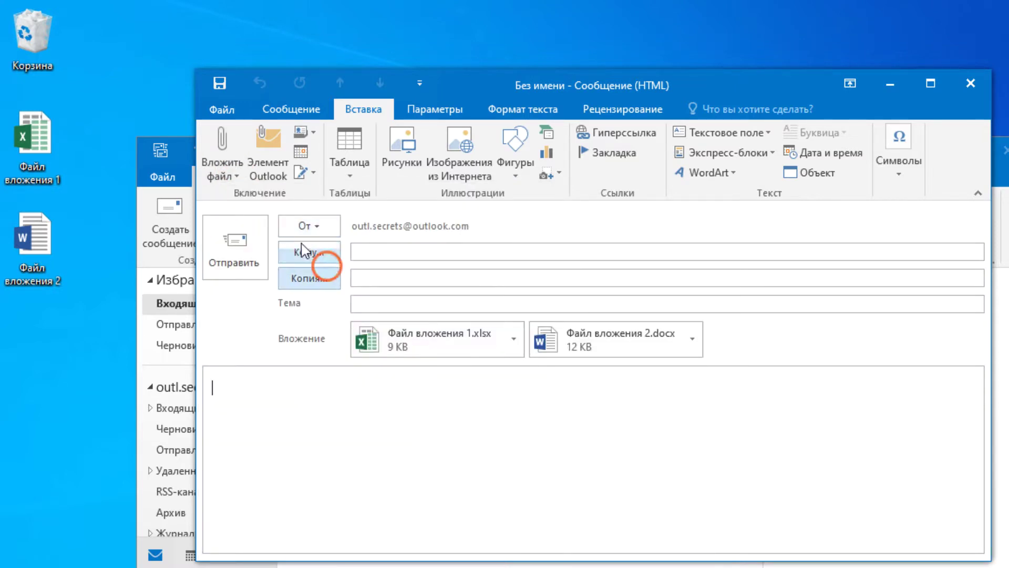
# Step: Close the message without saving it
pyautogui.click(219, 177)
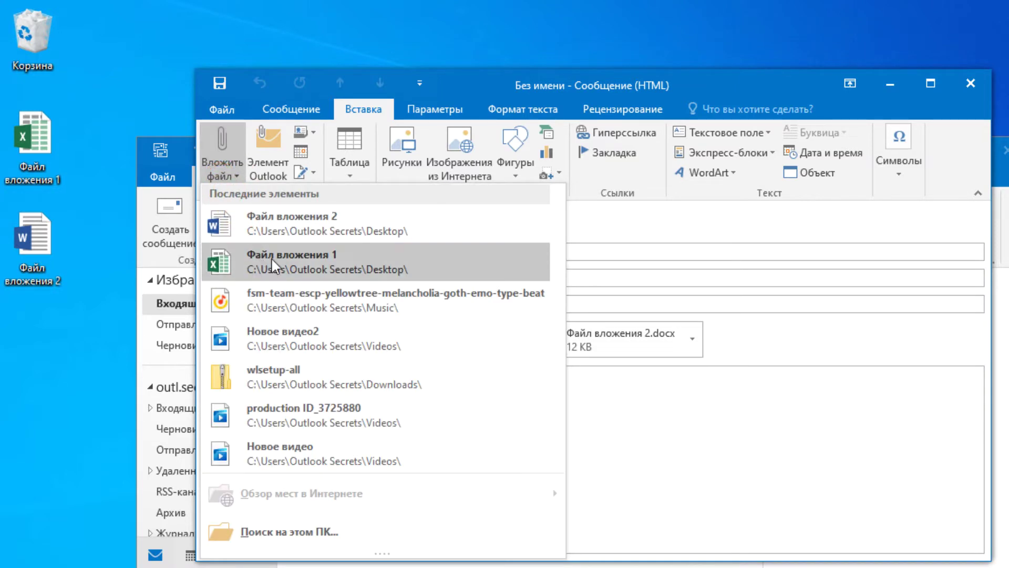
pyautogui.click(971, 83)
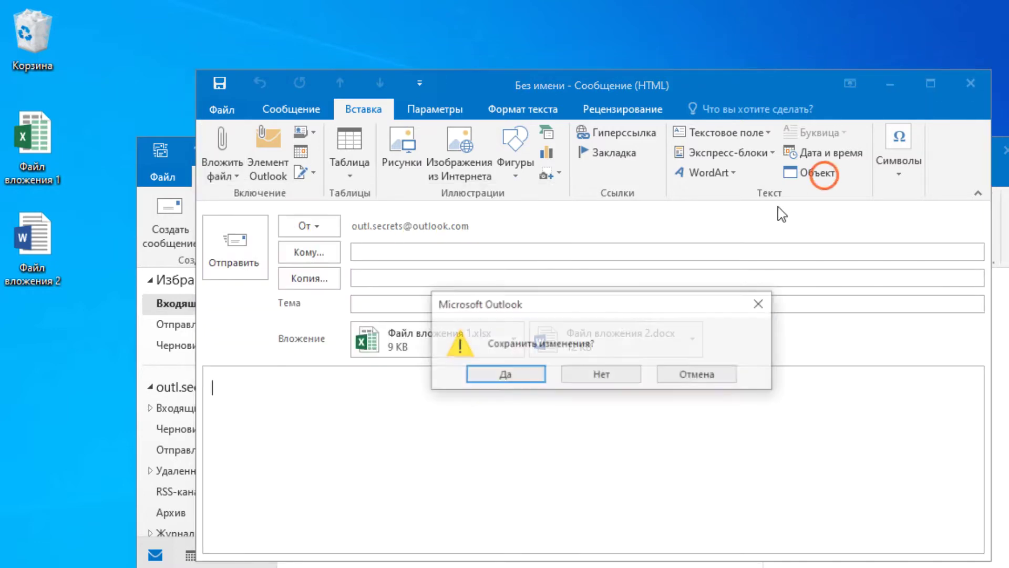
pyautogui.click(601, 375)
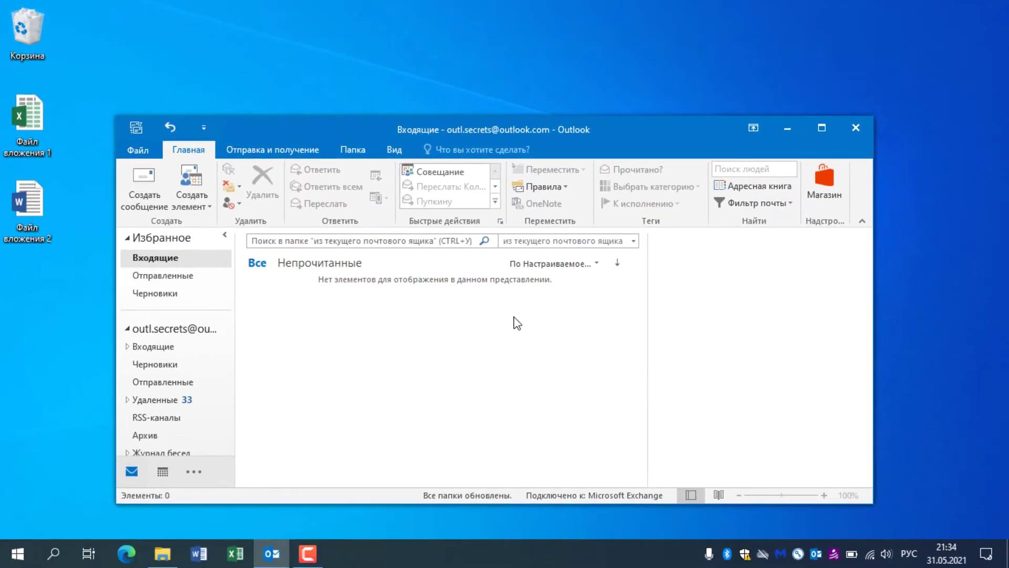
# Step: Open Файл вложения 1 and choose File > Share > Send by Email > Send as Attachment
pyautogui.doubleClick(36, 125)
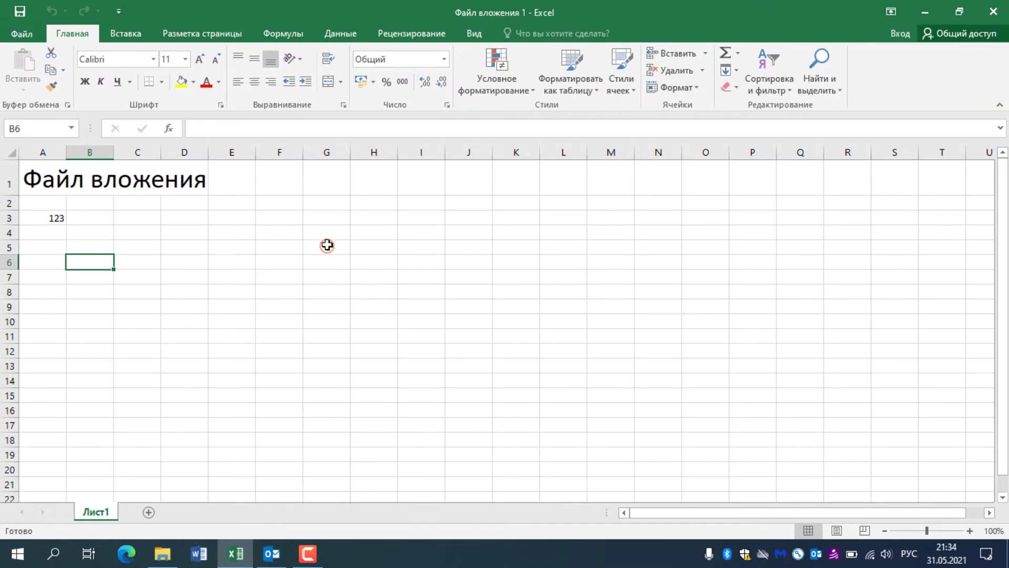
pyautogui.click(330, 243)
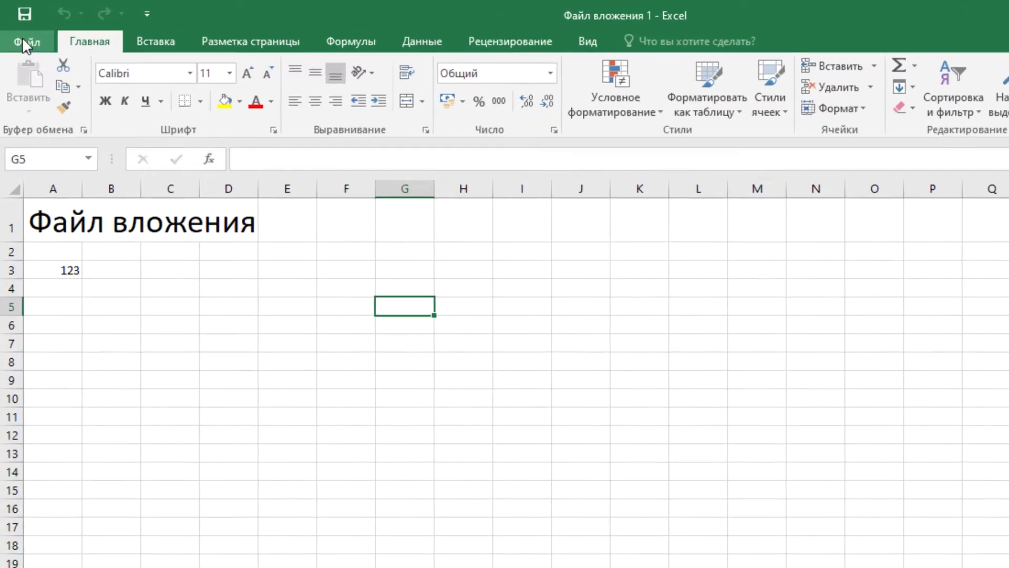
pyautogui.click(18, 33)
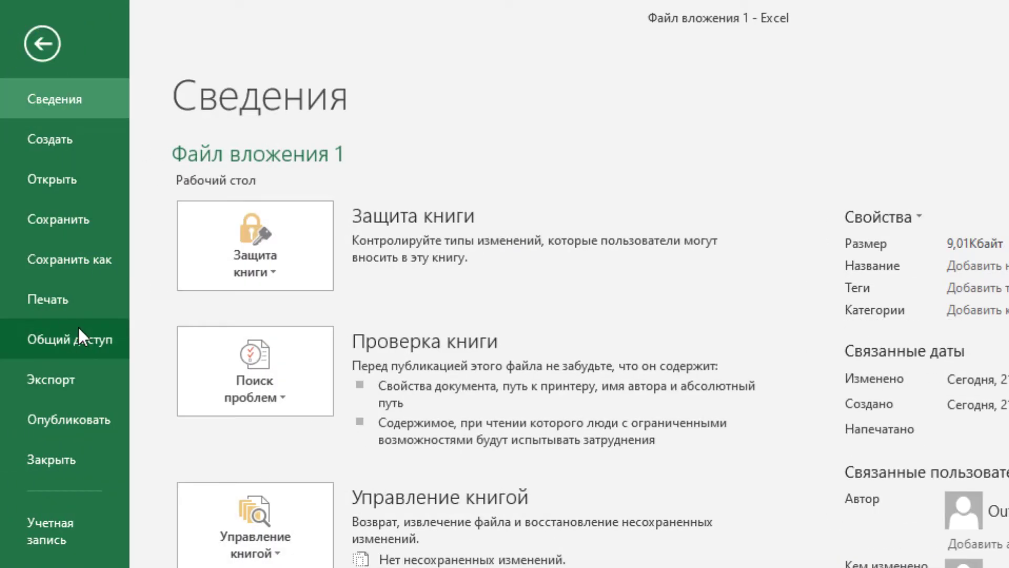
pyautogui.click(77, 326)
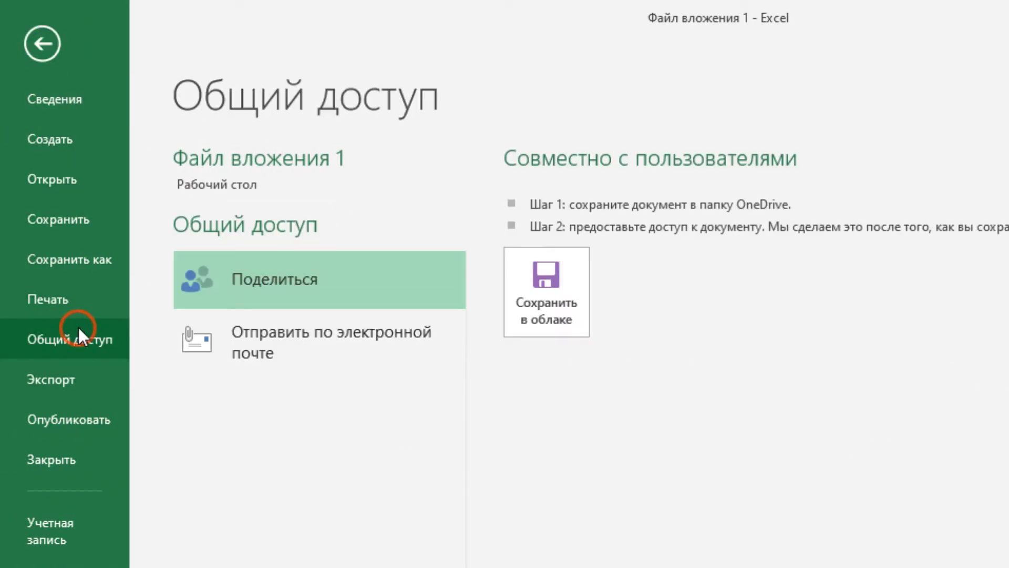
pyautogui.click(284, 354)
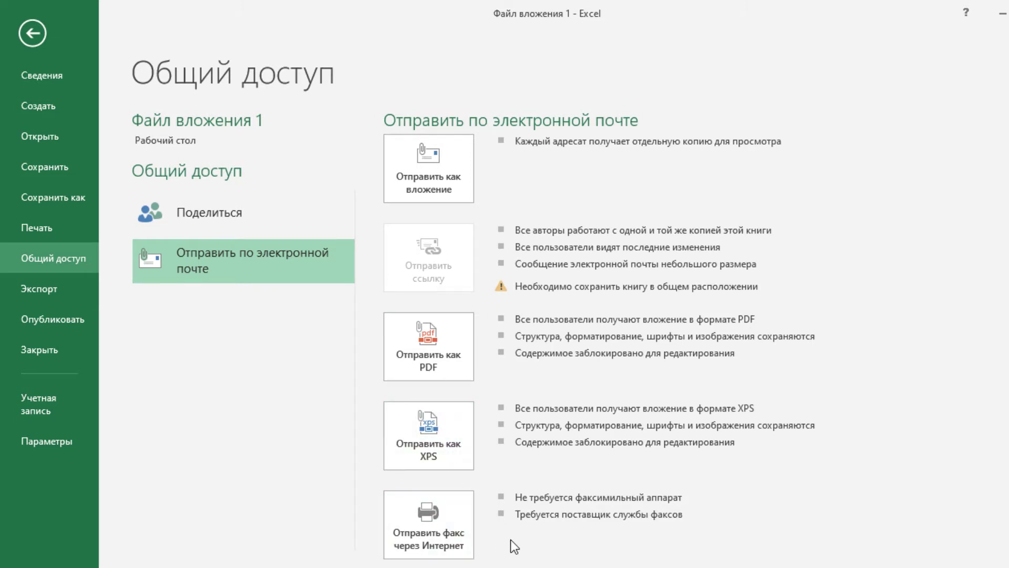
pyautogui.click(440, 172)
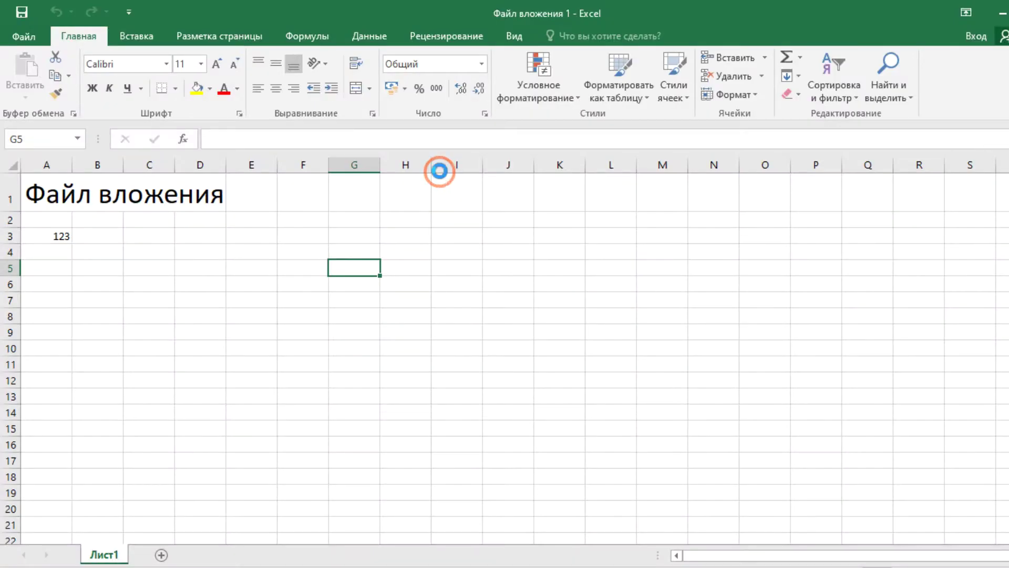
# Step: Enter the recipient address and the body text 'См. вложение по проекту'
pyautogui.click(378, 230)
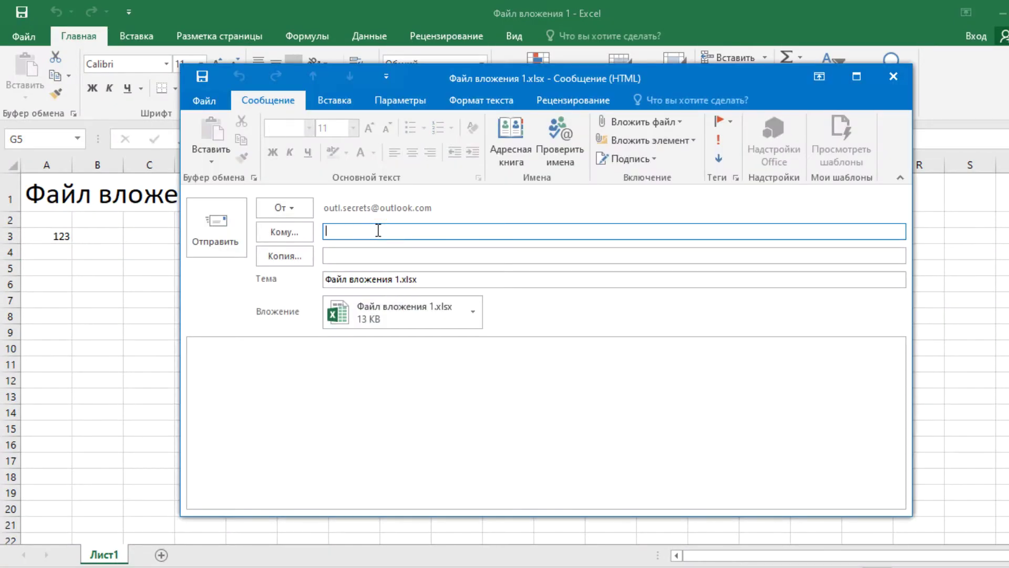
pyautogui.hotkey('ctrl', 'v')
pyautogui.click(349, 379)
pyautogui.write('См. вложение по проекту')
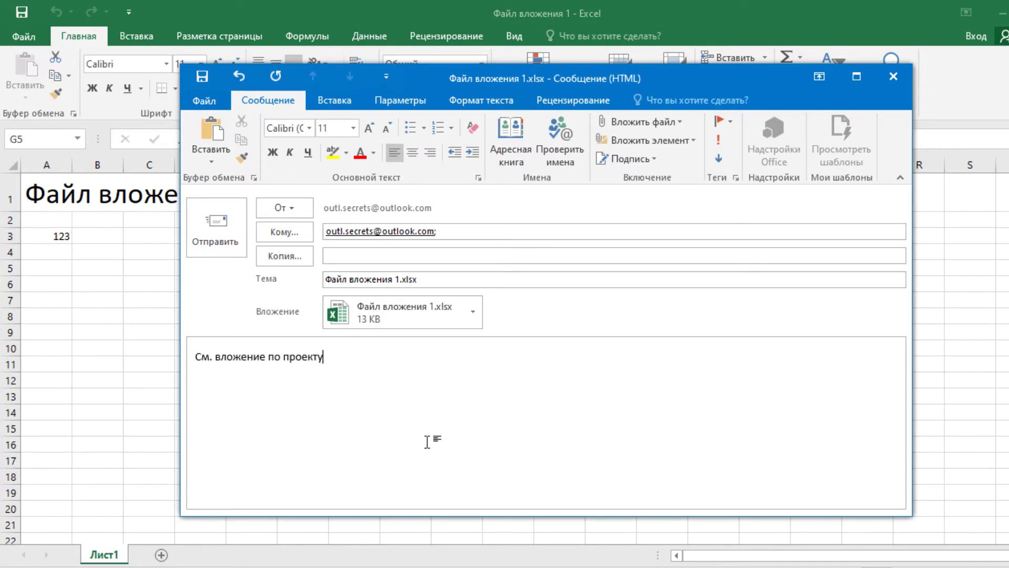
pyautogui.click(447, 279)
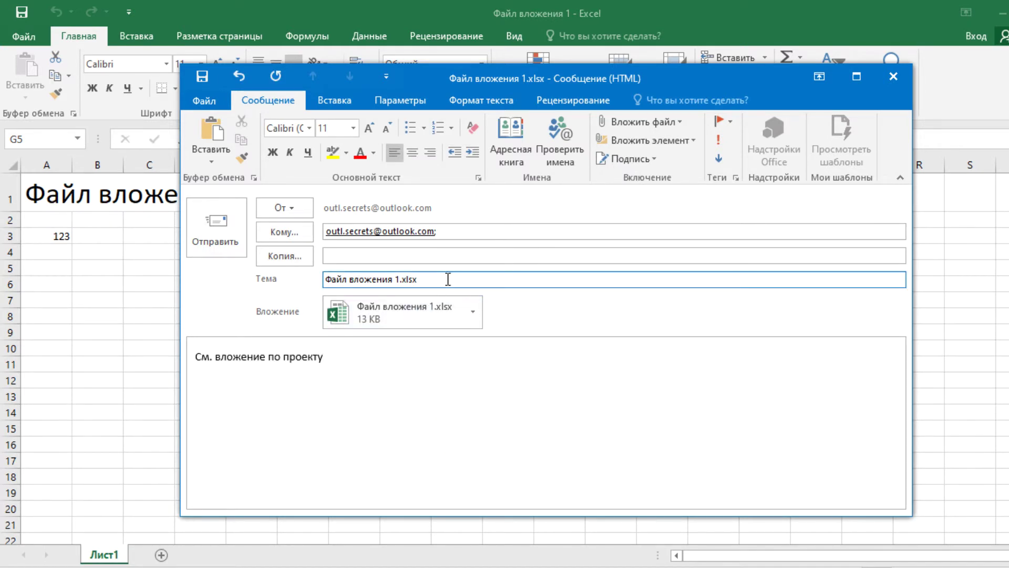
pyautogui.tripleClick(427, 278)
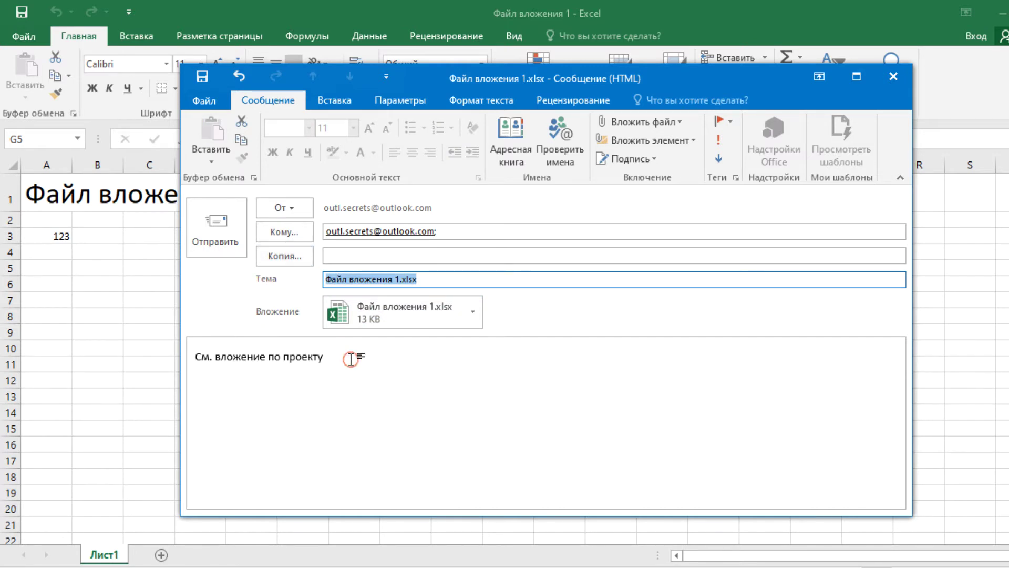
pyautogui.click(350, 359)
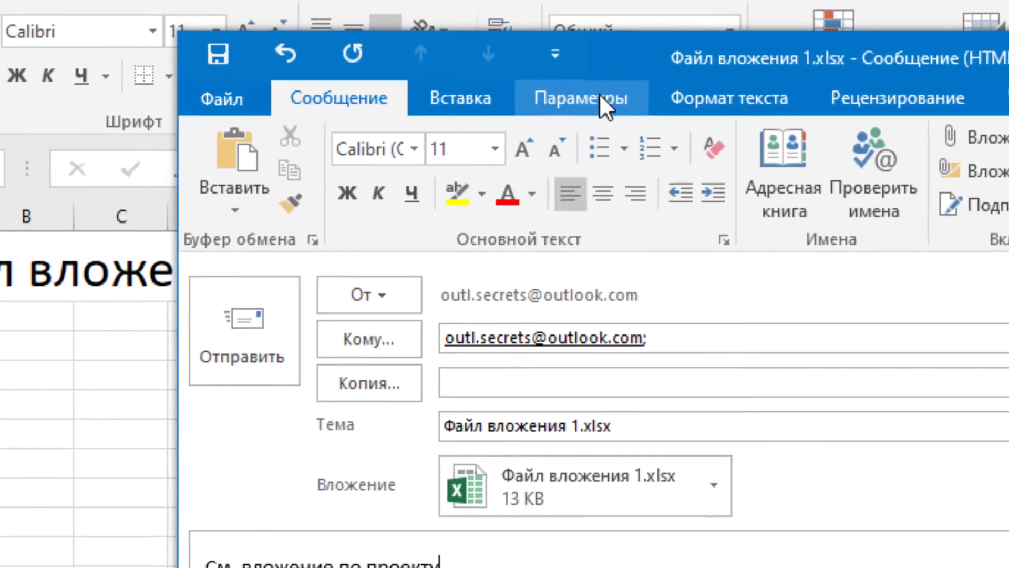
# Step: Check that the message format is HTML, then close the message without saving
pyautogui.click(729, 98)
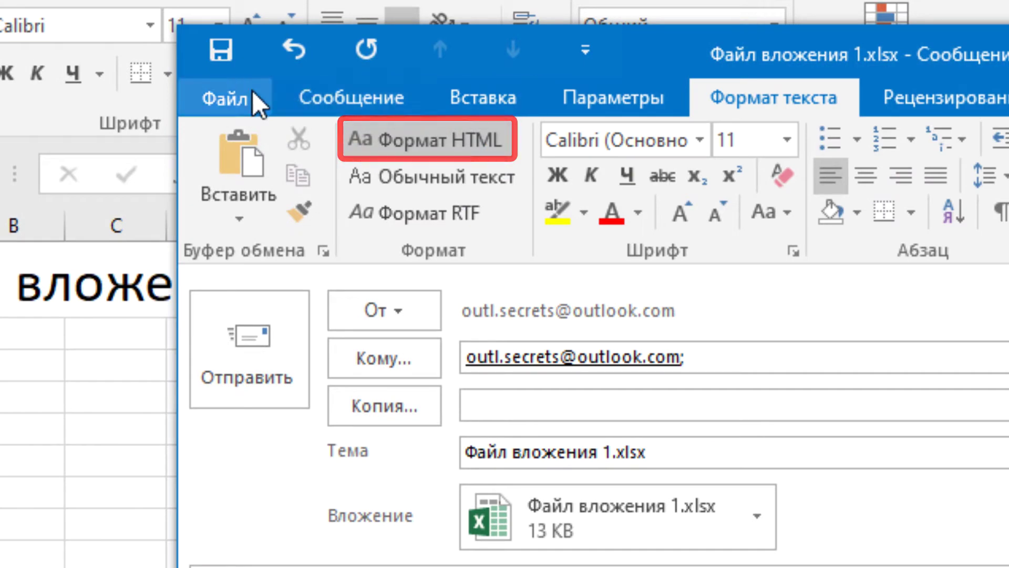
pyautogui.click(251, 92)
pyautogui.click(245, 94)
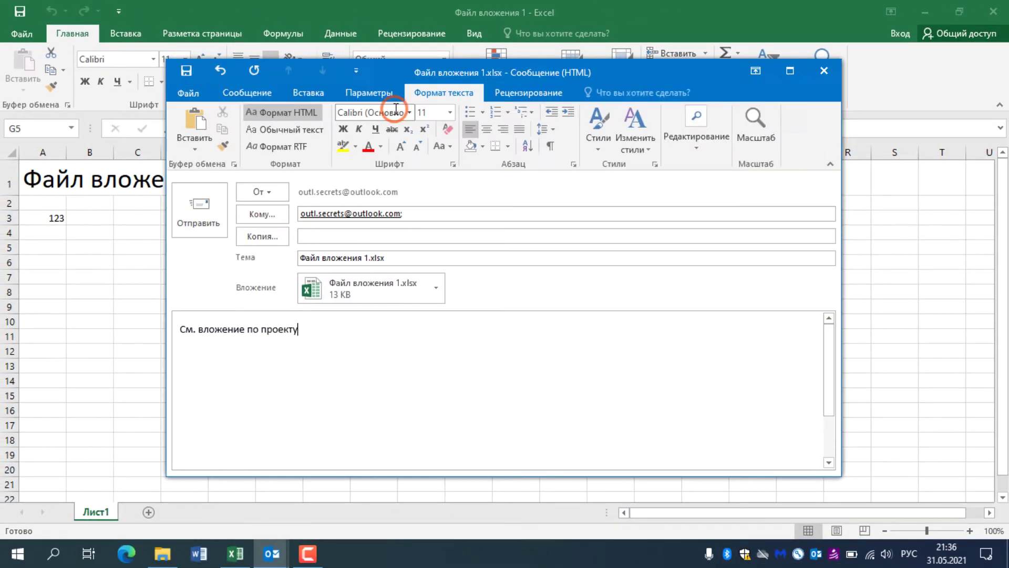
pyautogui.click(361, 344)
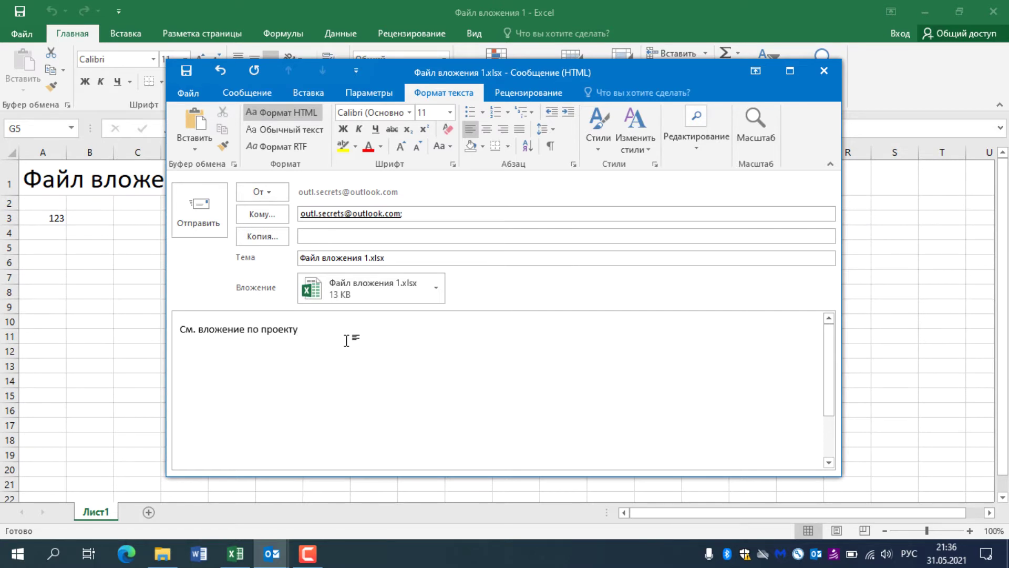
pyautogui.click(824, 72)
pyautogui.click(504, 319)
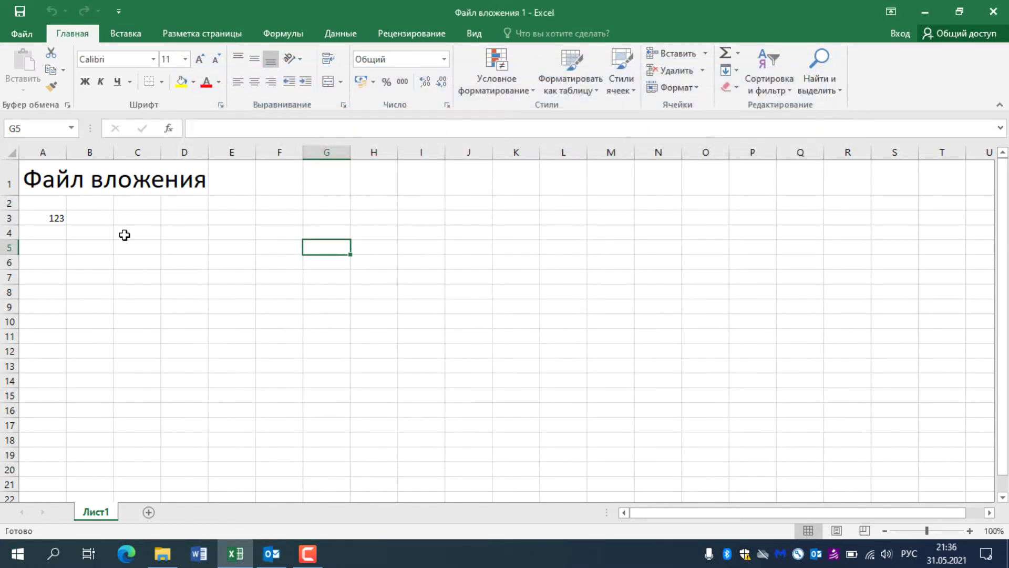
# Step: Send the workbook as an email attachment again, then open Файл вложения 2 from the desktop
pyautogui.click(21, 33)
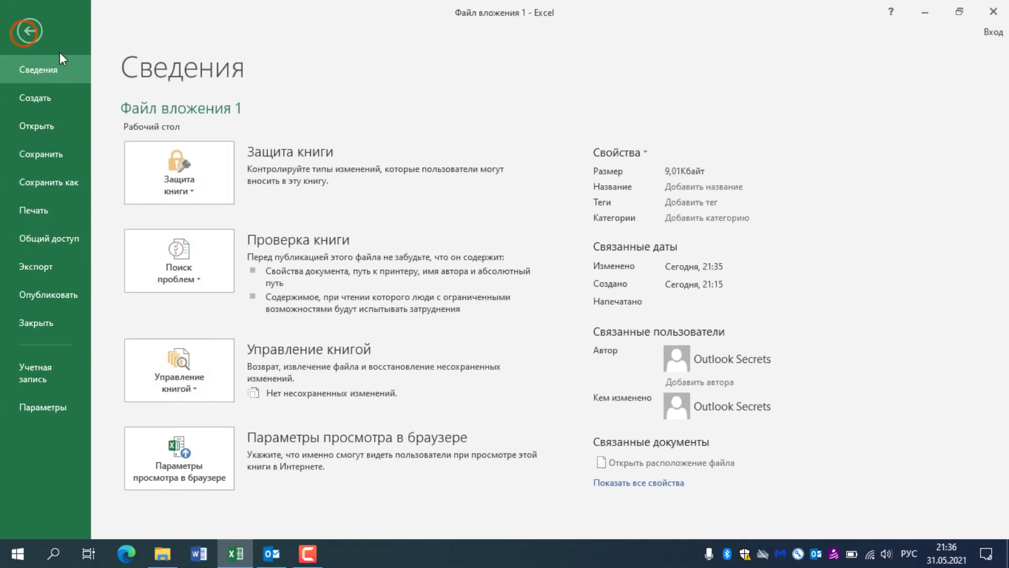
pyautogui.click(65, 238)
pyautogui.click(201, 240)
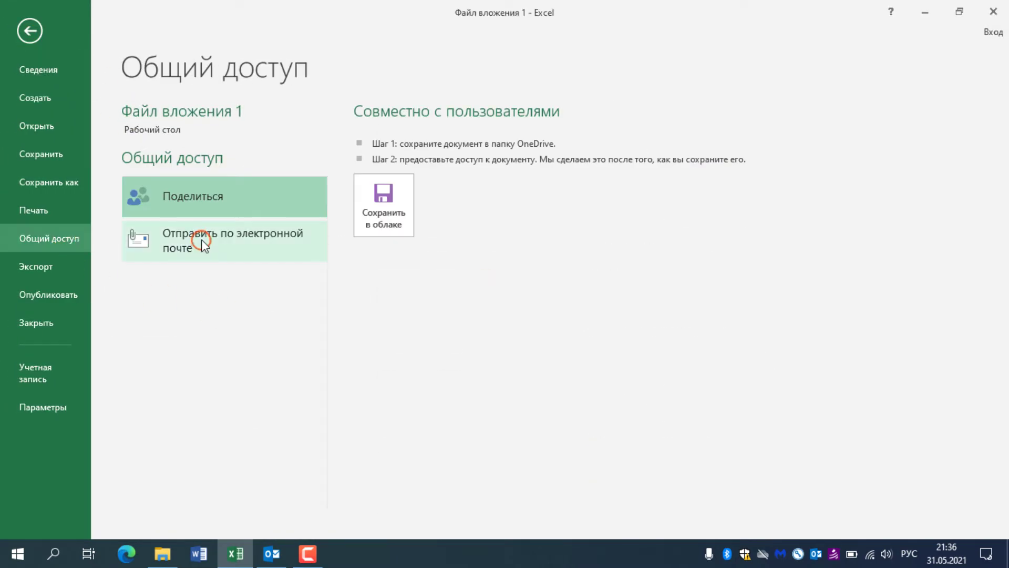
pyautogui.click(418, 143)
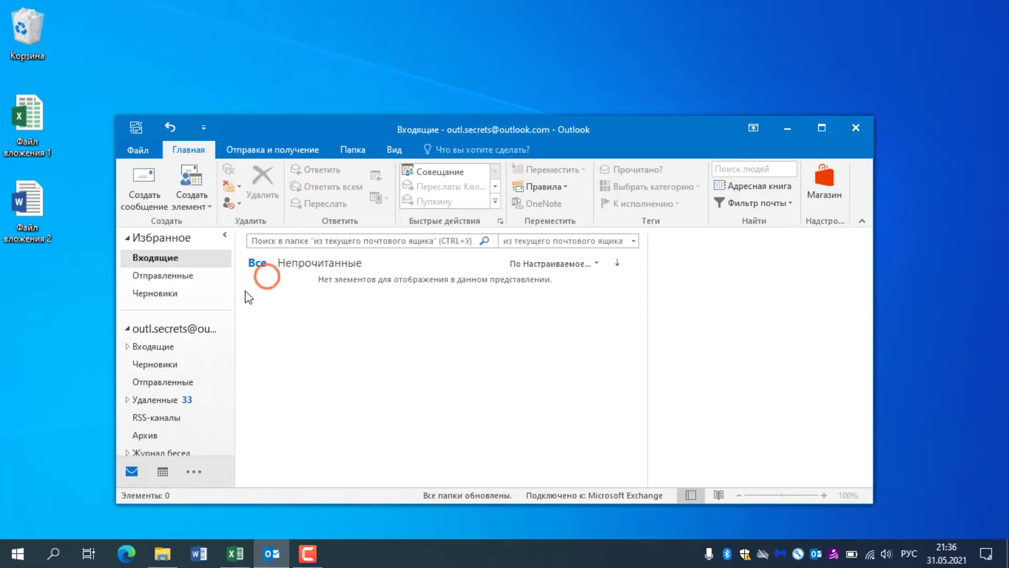
pyautogui.click(24, 213)
pyautogui.doubleClick(22, 216)
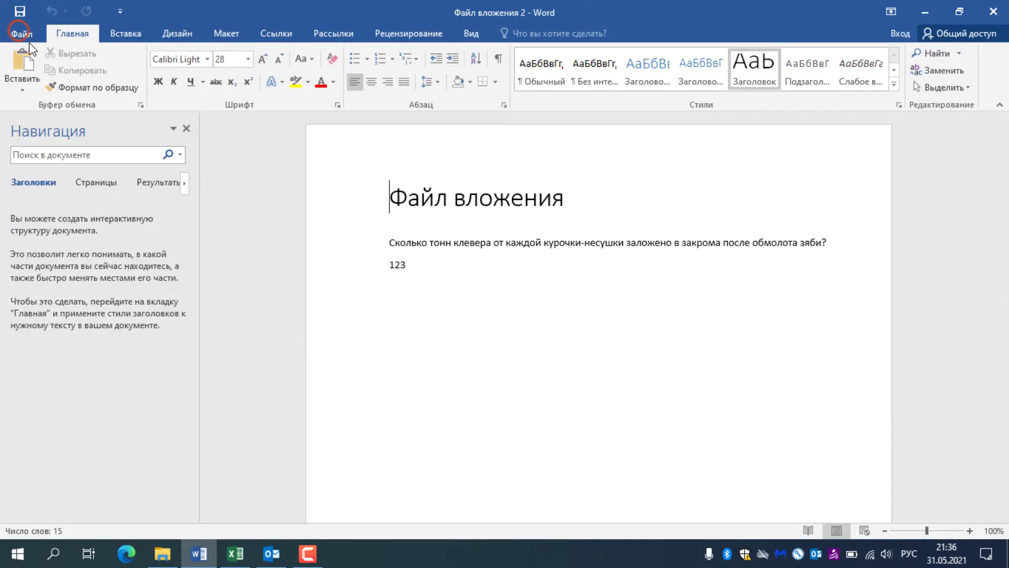
# Step: Send Файл вложения 2 via File > Share > Send by Email > Send as Attachment
pyautogui.click(22, 33)
pyautogui.click(49, 238)
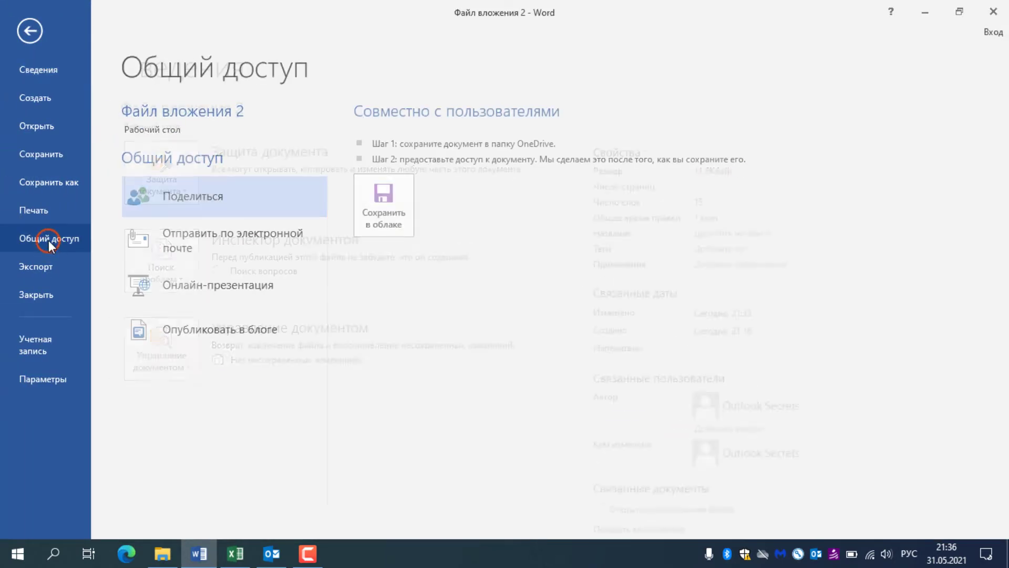
pyautogui.click(223, 246)
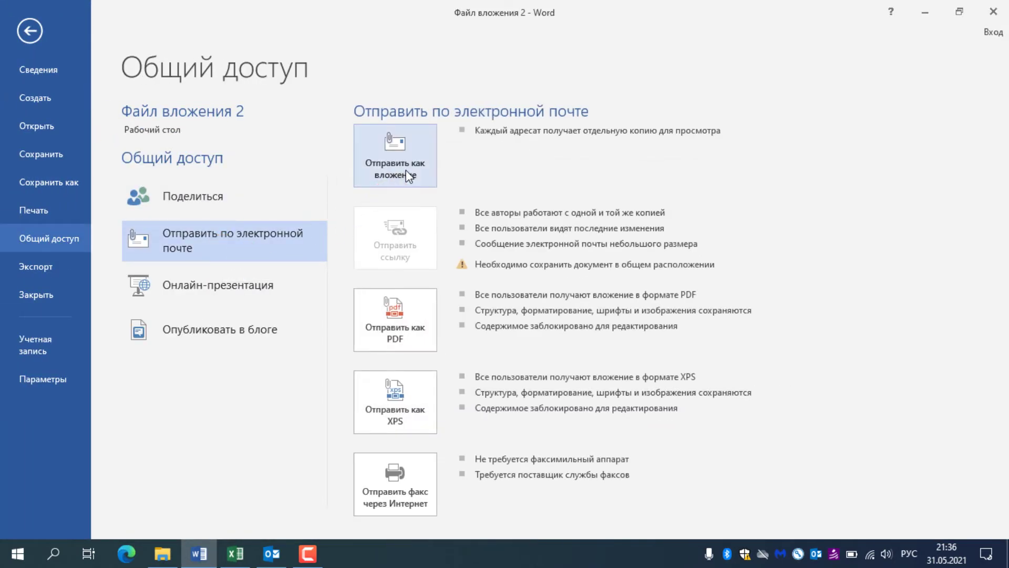
pyautogui.click(405, 163)
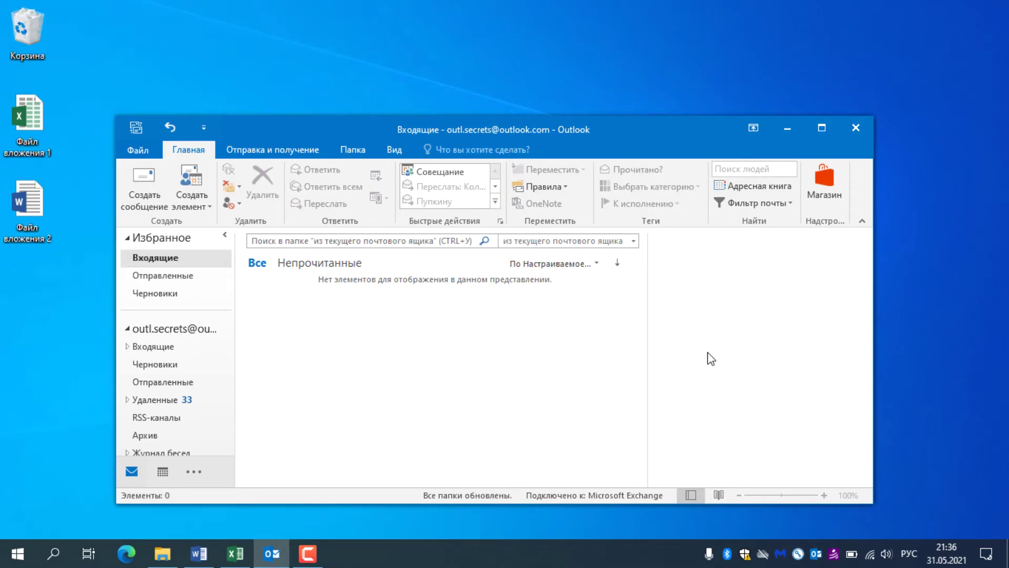
pyautogui.click(159, 195)
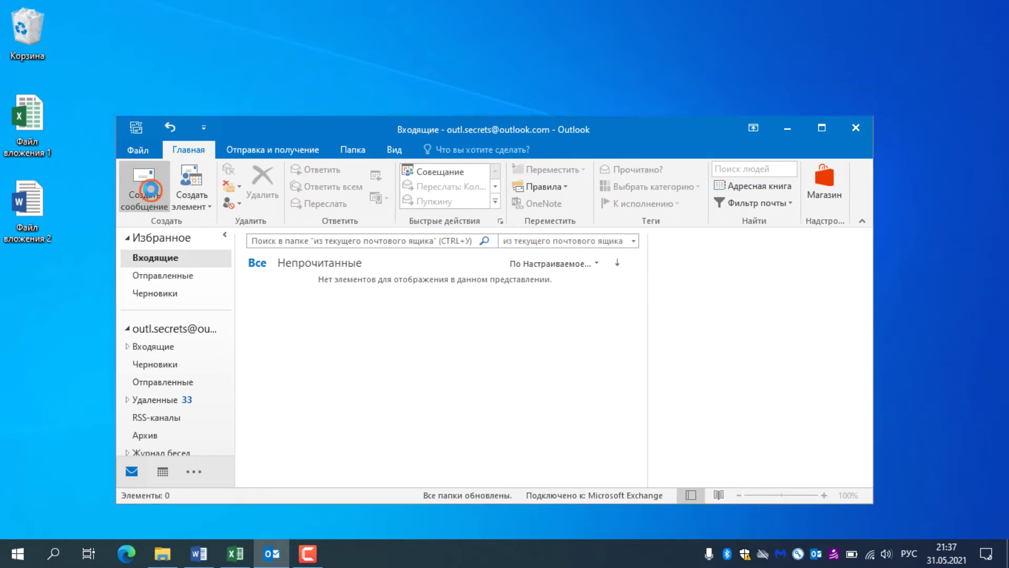
# Step: Drag Файл вложения 2 from the desktop into the new message and enter the recipient's e-mail address
pyautogui.moveTo(32, 211); pyautogui.dragTo(361, 230)
pyautogui.click(355, 214)
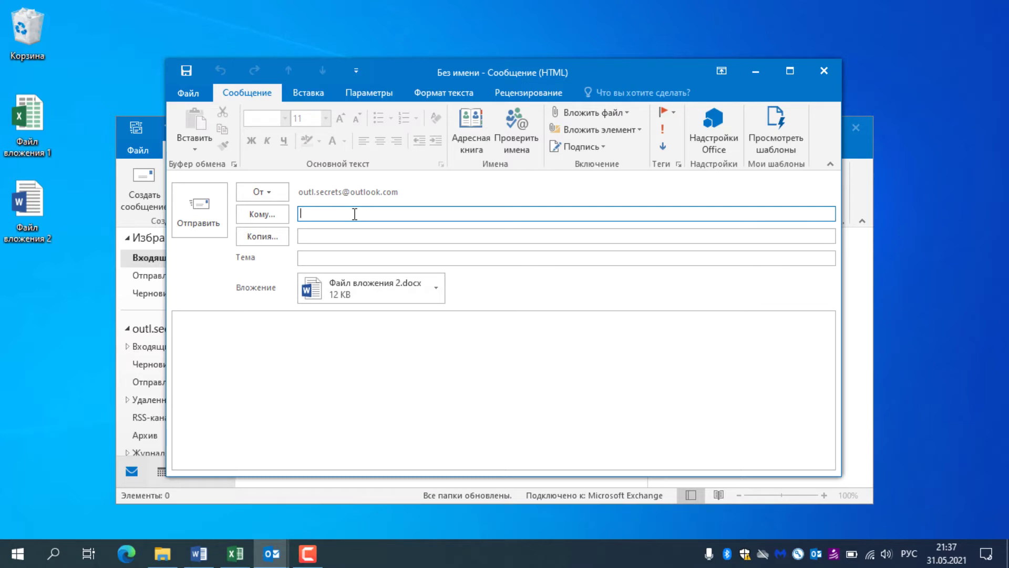
pyautogui.press('super+space')
# Step: Set the subject to 'Вложение' and open the attached document in Word
pyautogui.press('Tab')
pyautogui.press('Tab')
pyautogui.press('super+space')
pyautogui.write('Вложение')
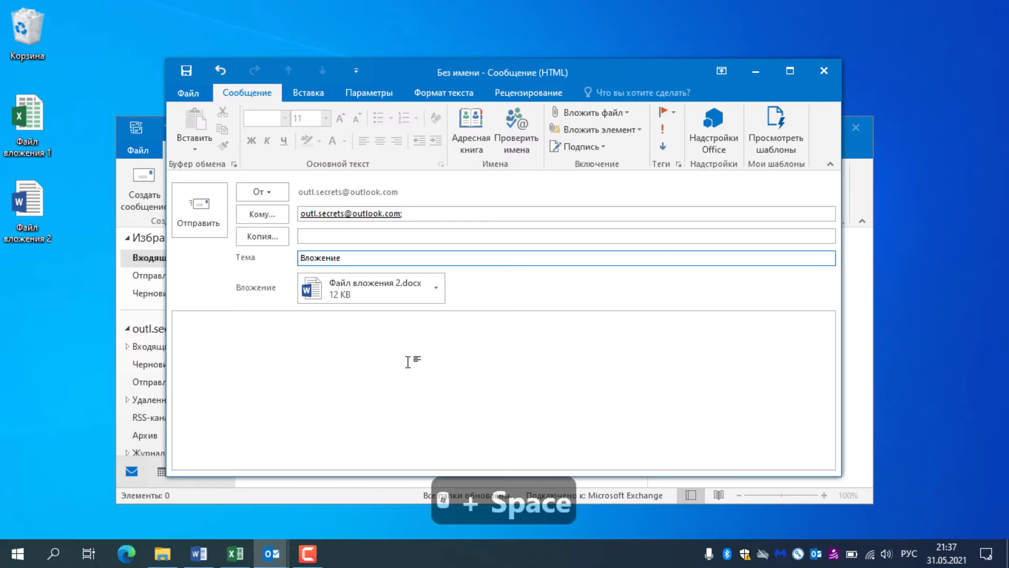
pyautogui.click(411, 374)
pyautogui.click(390, 297)
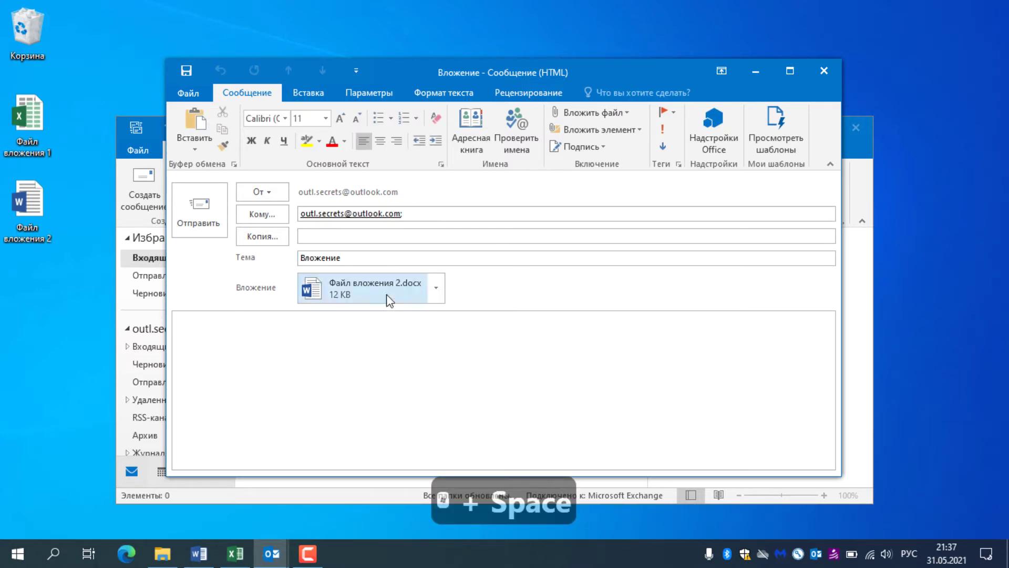
pyautogui.doubleClick(387, 295)
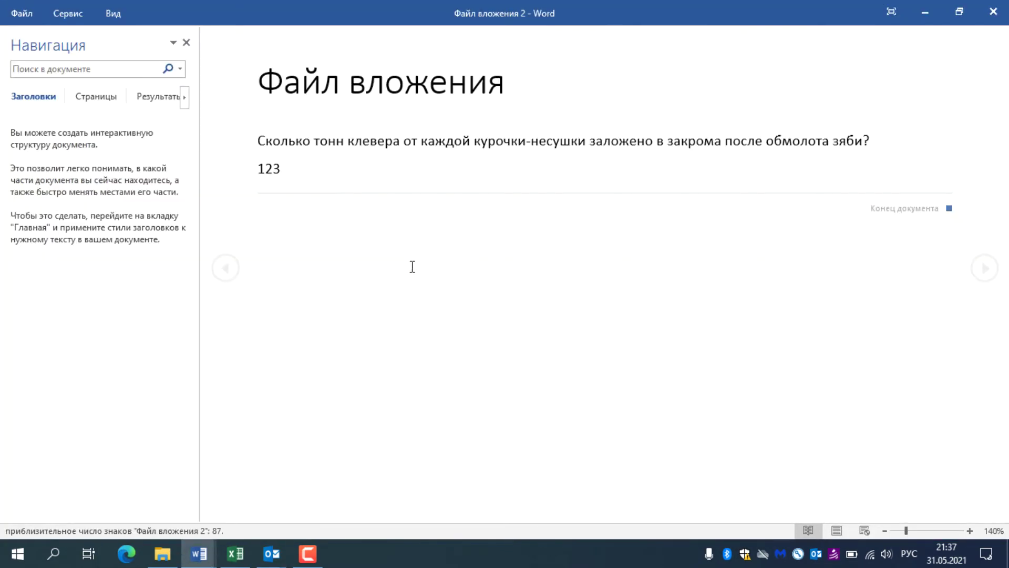
# Step: Leave reading mode and delete the number 123 from the attached document
pyautogui.click(252, 148)
pyautogui.press('Escape')
pyautogui.click(410, 266)
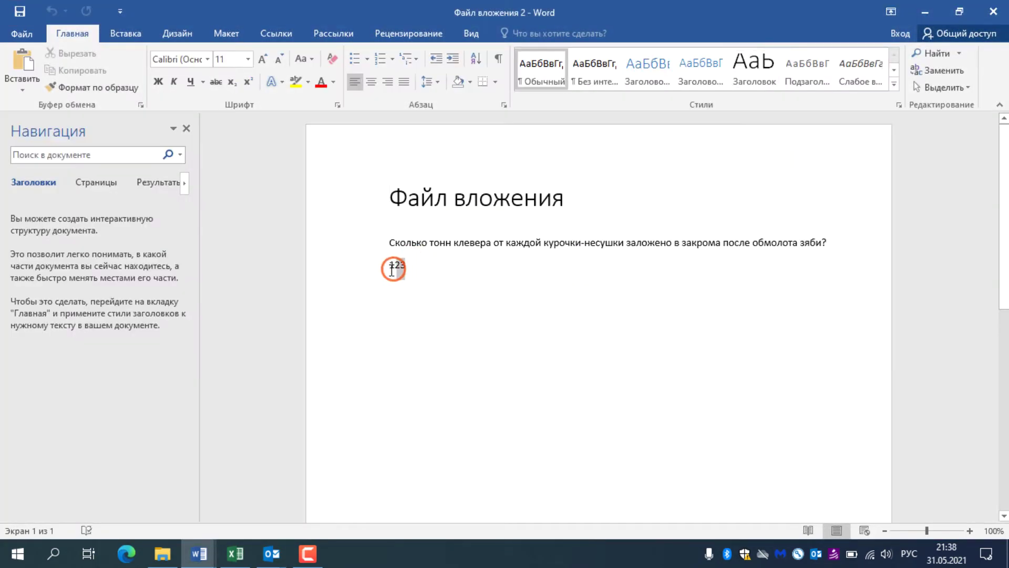
pyautogui.doubleClick(392, 267)
pyautogui.press('Delete')
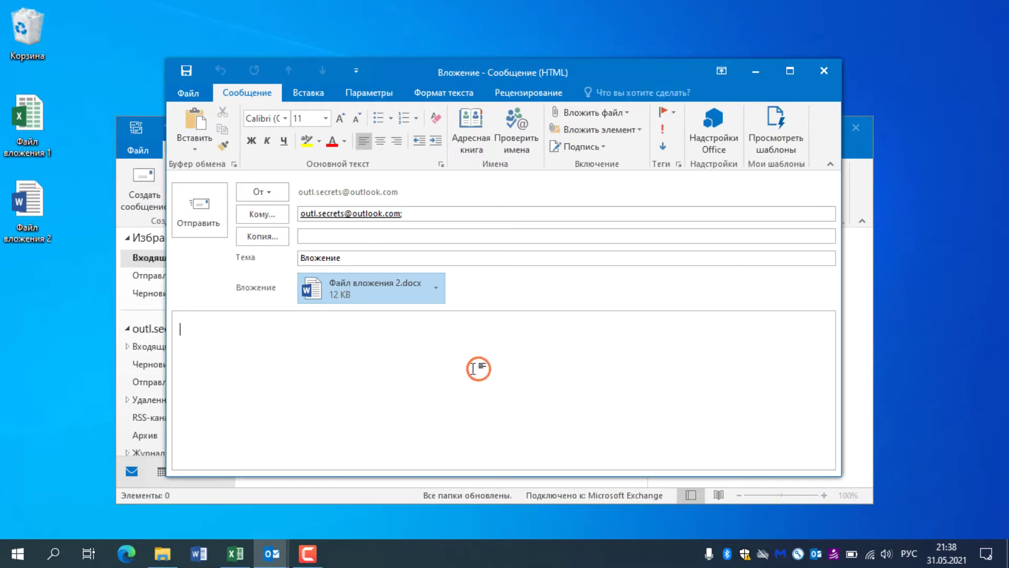
pyautogui.click(373, 299)
# Step: Open and close the desktop copy of Файл вложения 2, then reopen the draft's attachment
pyautogui.click(380, 293)
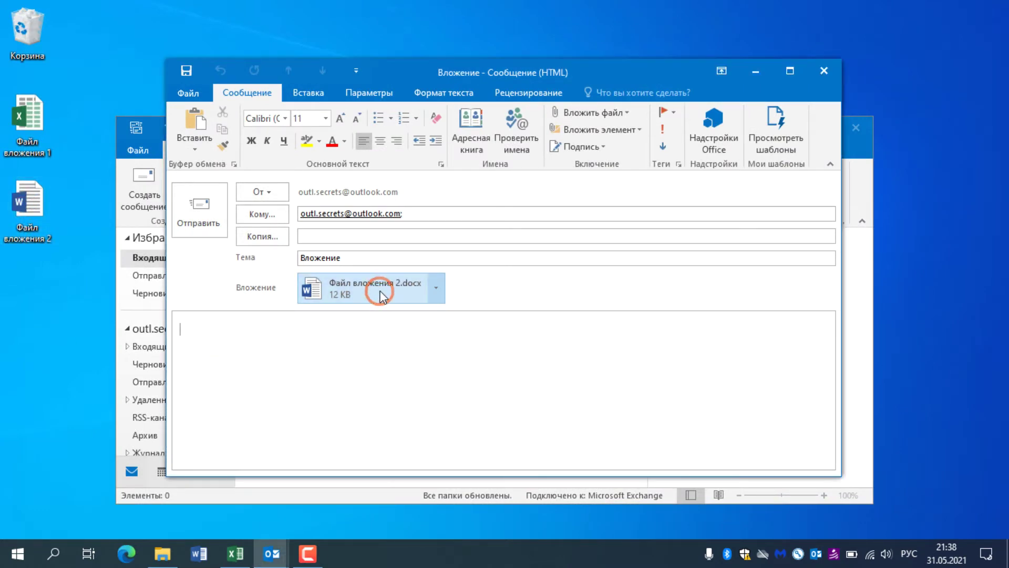
pyautogui.click(396, 375)
pyautogui.click(38, 197)
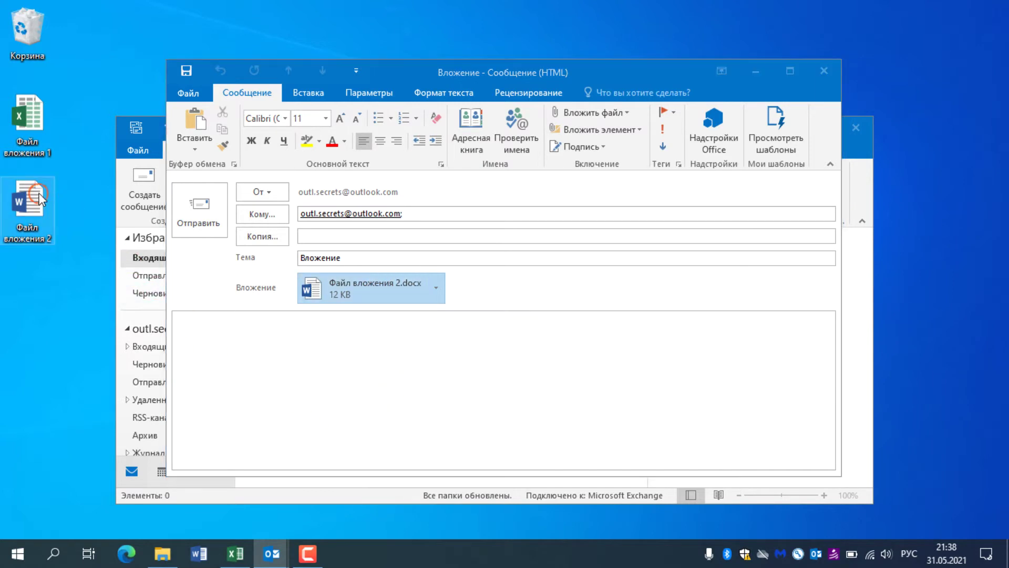
pyautogui.doubleClick(41, 199)
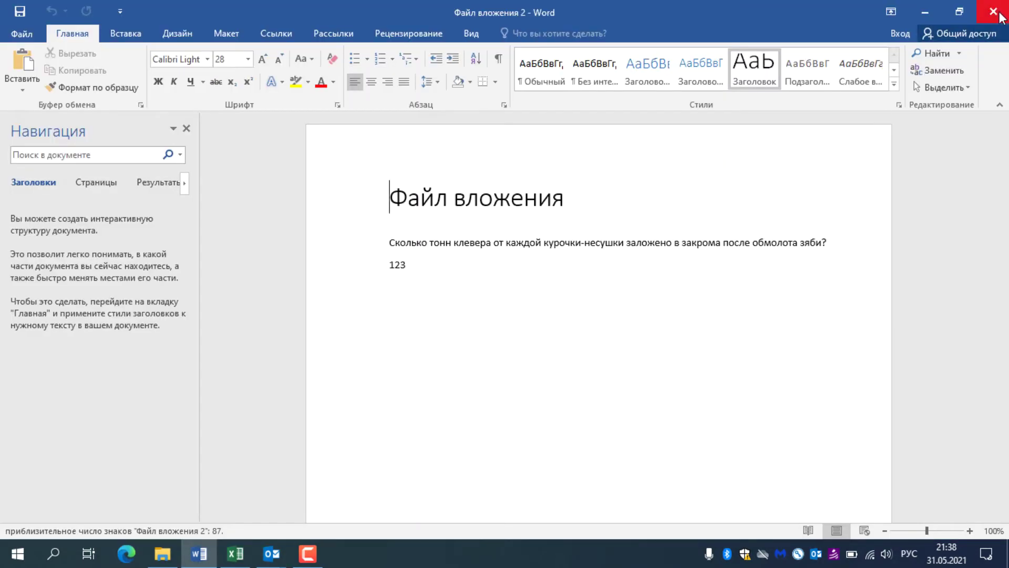
pyautogui.click(993, 12)
pyautogui.doubleClick(386, 289)
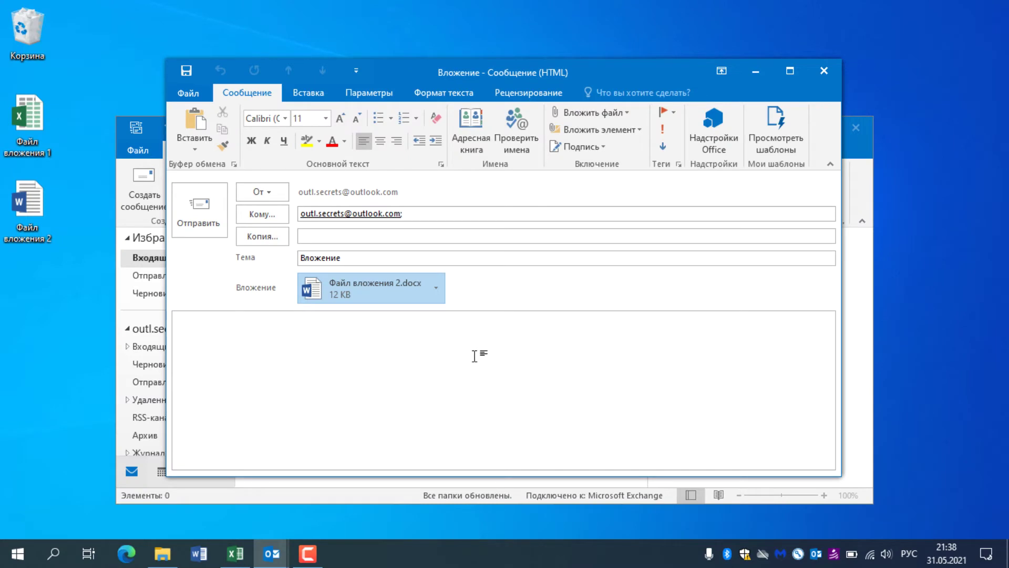
pyautogui.doubleClick(364, 291)
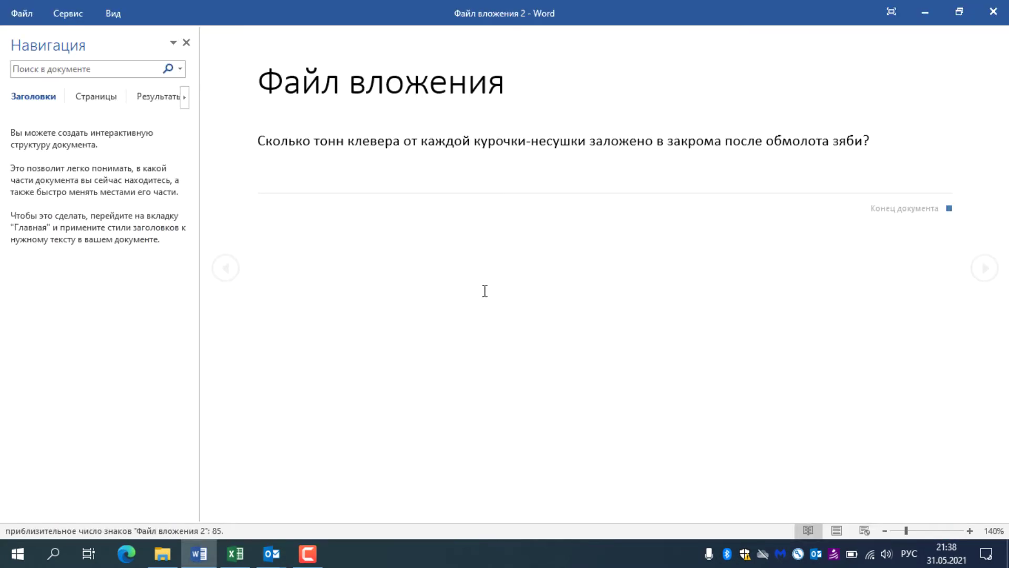
# Step: Switch the attachment to editing, type 2344 below the question, and close Word
pyautogui.click(113, 14)
pyautogui.click(163, 41)
pyautogui.write('2344')
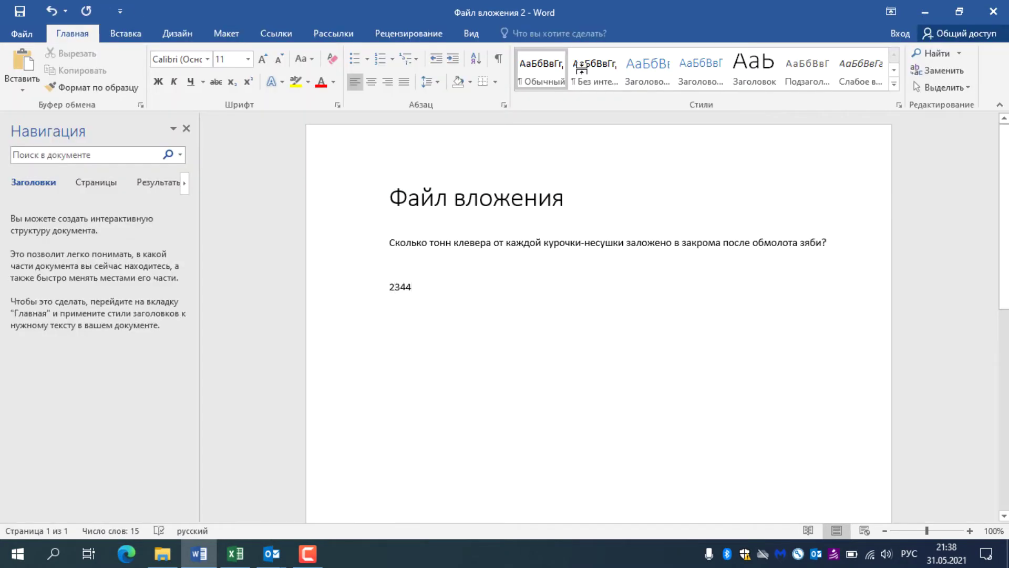
pyautogui.click(994, 11)
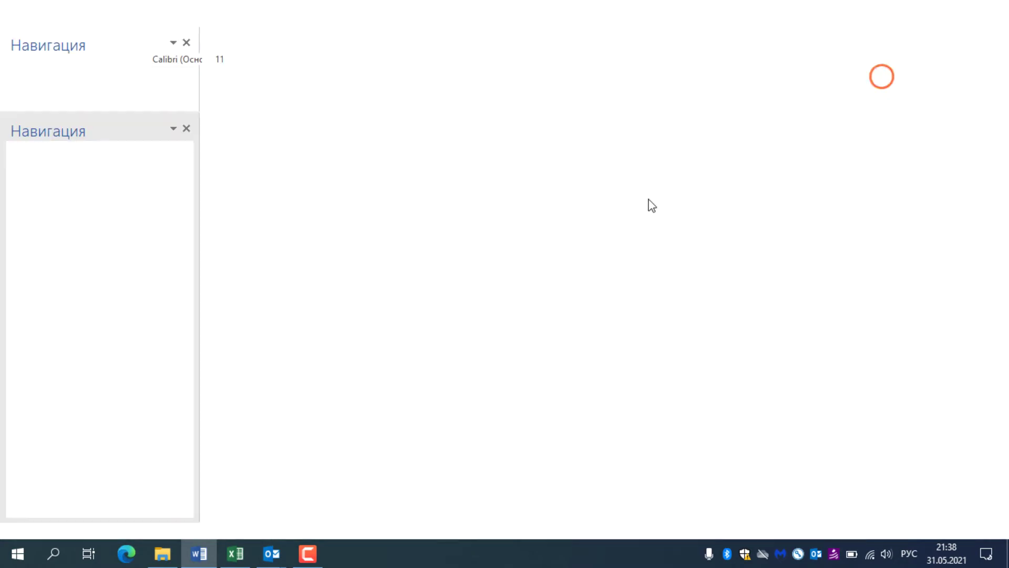
pyautogui.click(363, 308)
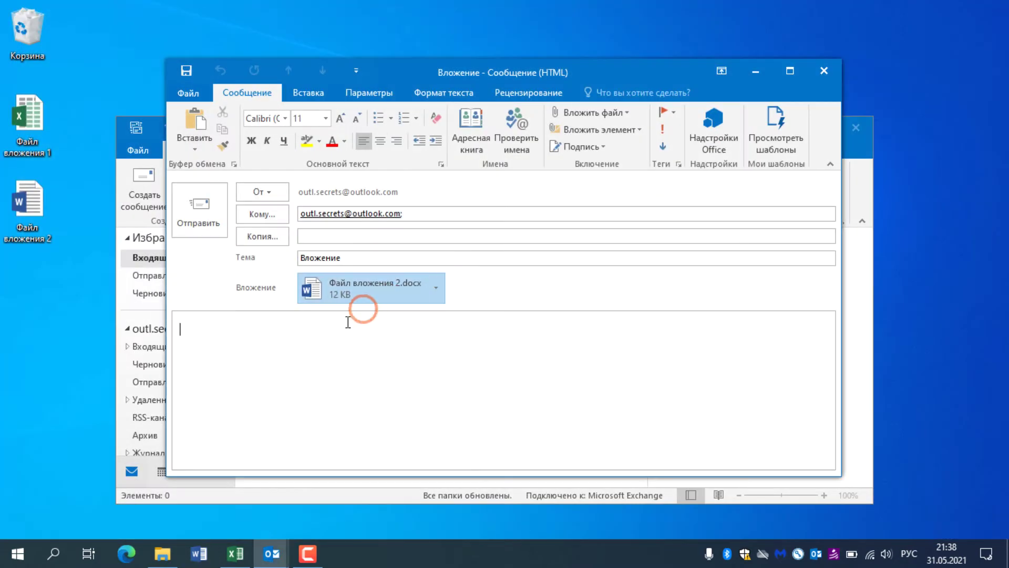
# Step: Send the message, open the received Вложение message, and preview Файл вложения 2.docx without saving
pyautogui.click(198, 217)
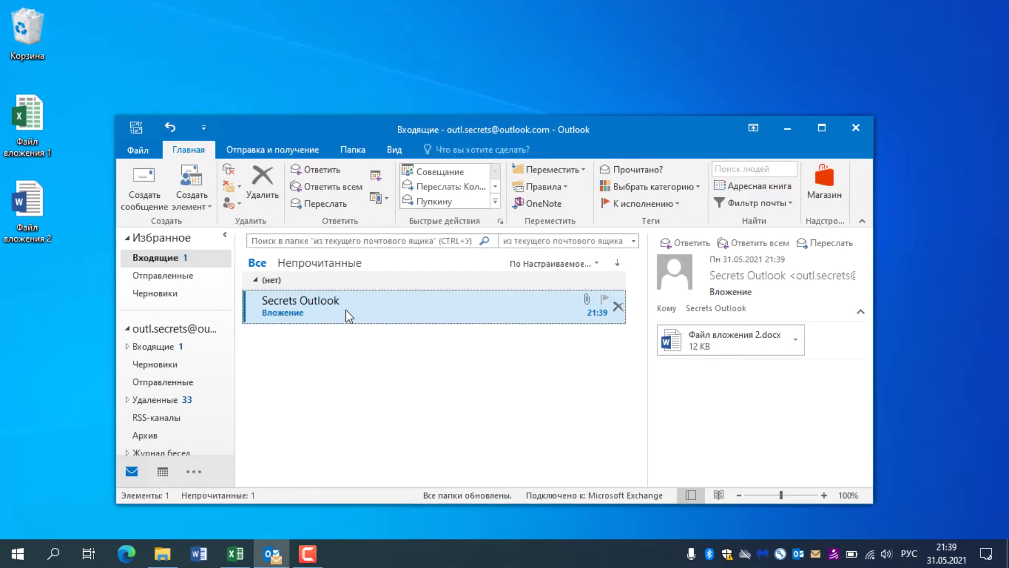
pyautogui.doubleClick(346, 310)
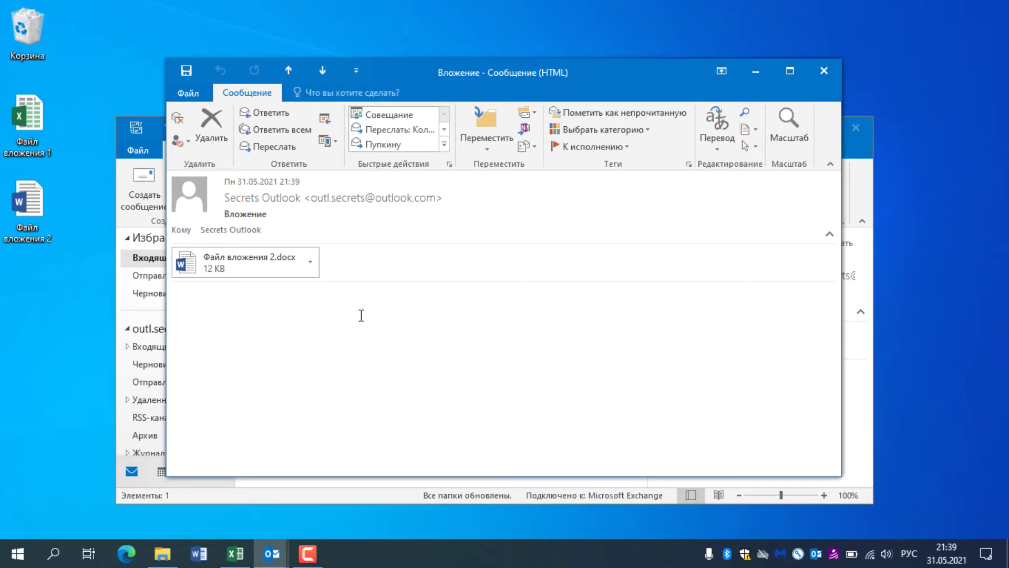
pyautogui.click(316, 261)
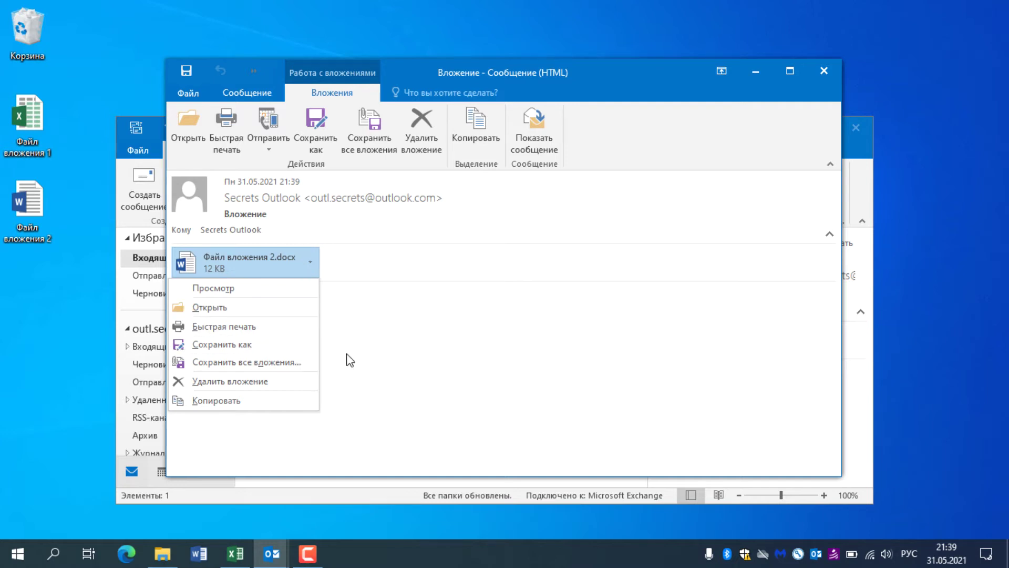
pyautogui.doubleClick(244, 266)
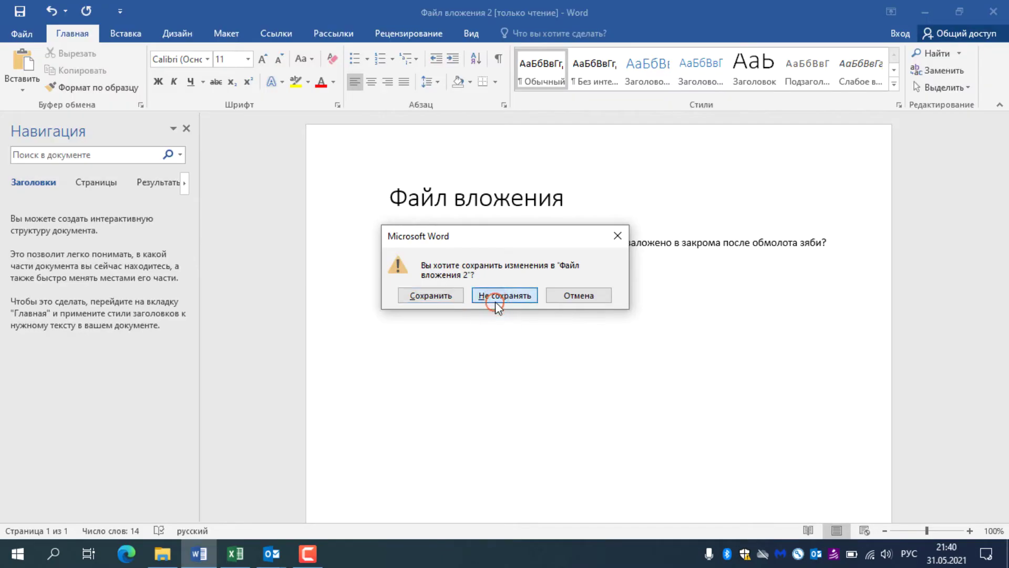
pyautogui.click(495, 298)
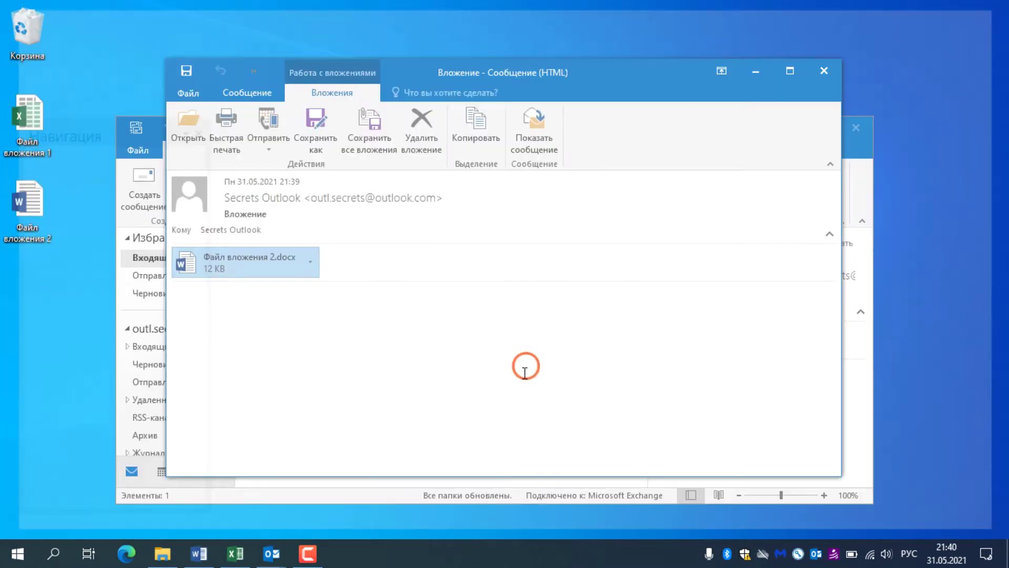
# Step: Open the received attachment in Word, enable editing, and delete the number 2344
pyautogui.doubleClick(258, 272)
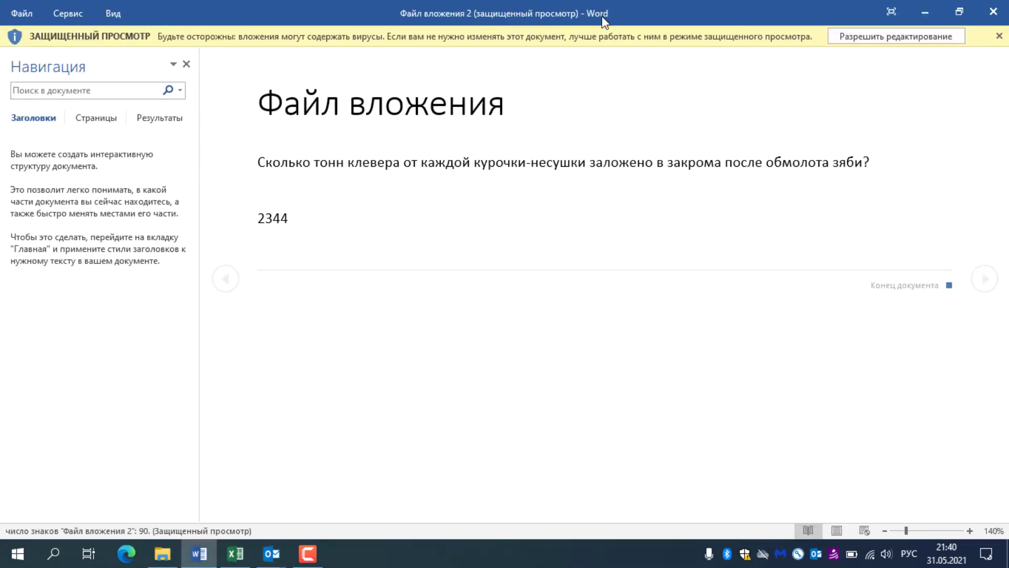
pyautogui.click(897, 37)
pyautogui.moveTo(415, 287); pyautogui.dragTo(345, 299)
pyautogui.press('BackSpace')
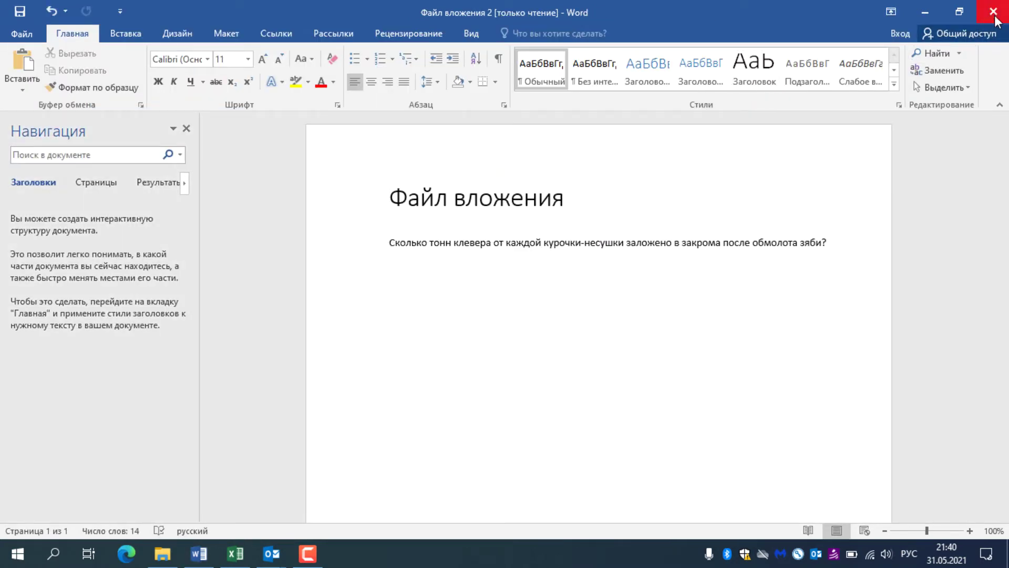
# Step: Close Word, saving the edited copy as Файл вложения 3
pyautogui.click(993, 11)
pyautogui.press('Return')
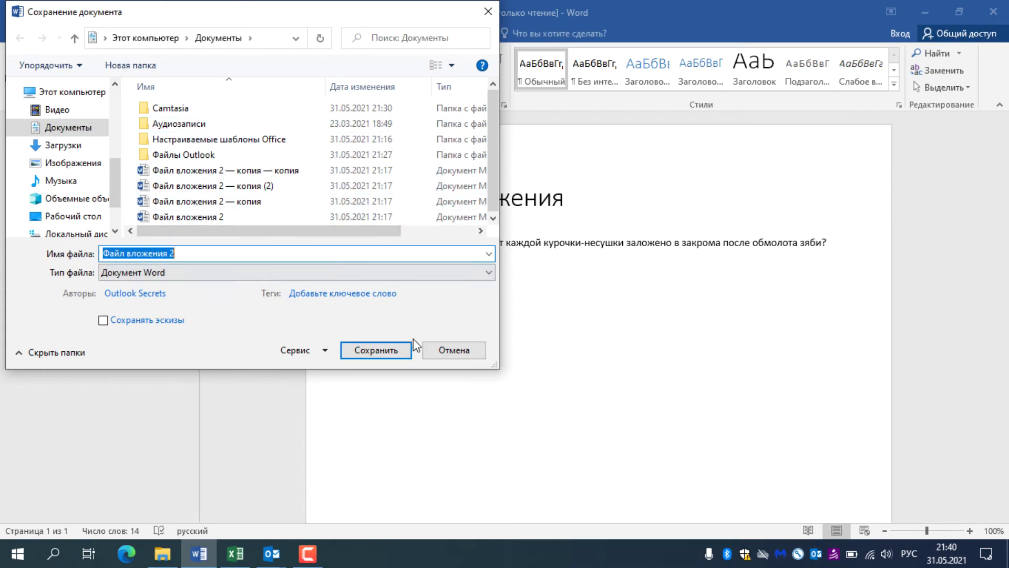
pyautogui.click(212, 253)
pyautogui.press('BackSpace')
pyautogui.write('3')
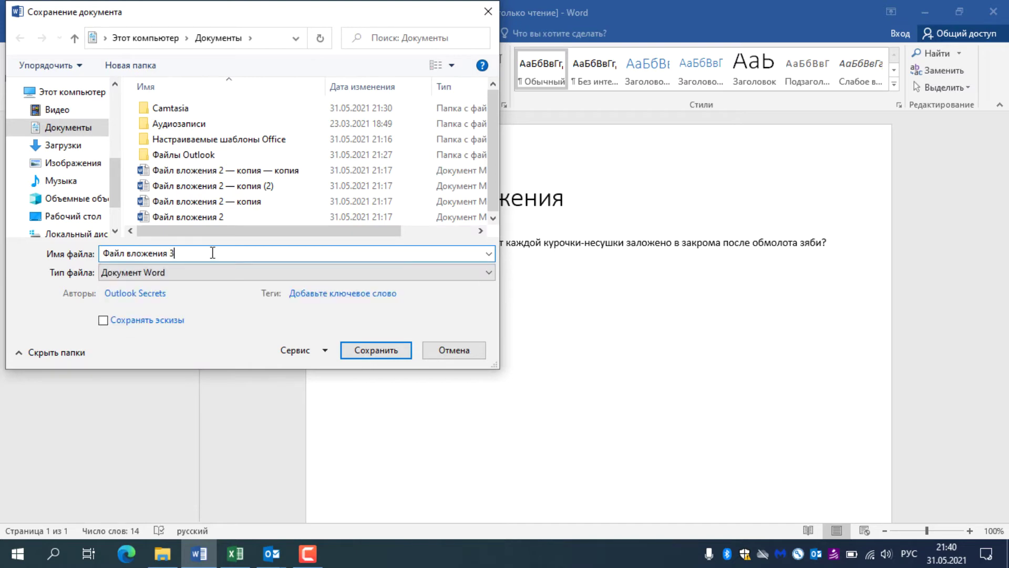
pyautogui.click(359, 351)
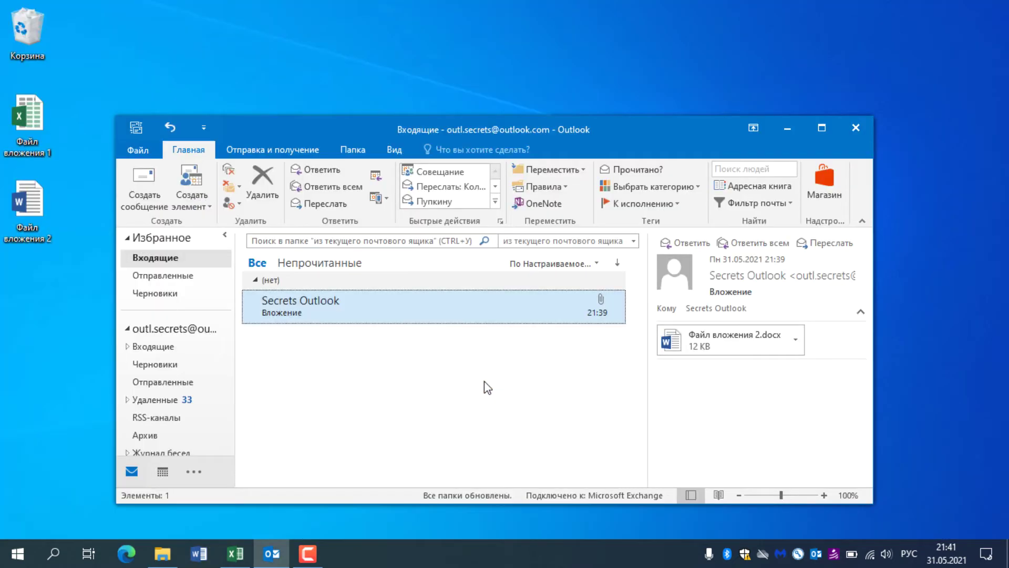
# Step: Start a new email and drag the desktop document into its body
pyautogui.click(144, 186)
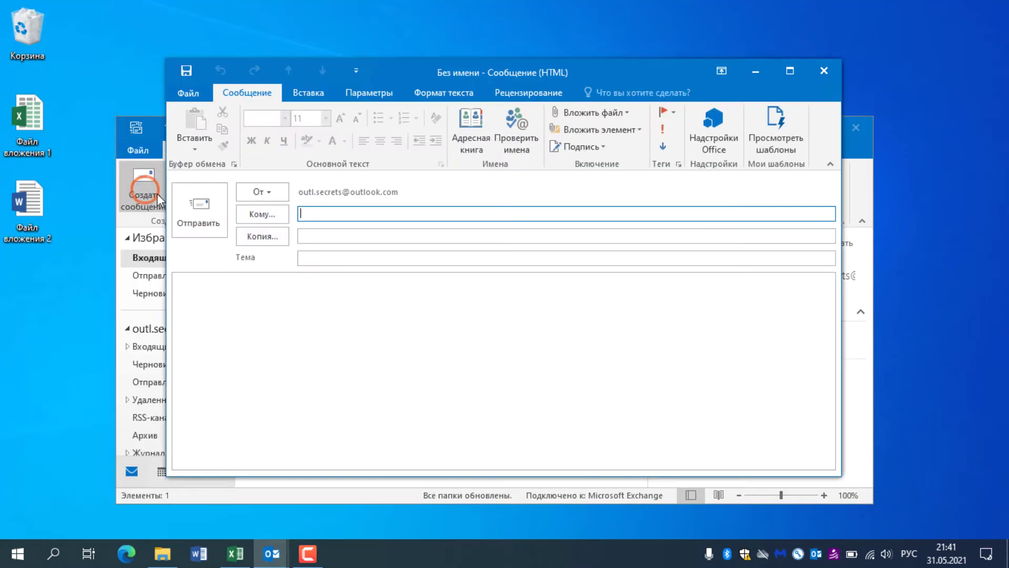
pyautogui.click(292, 292)
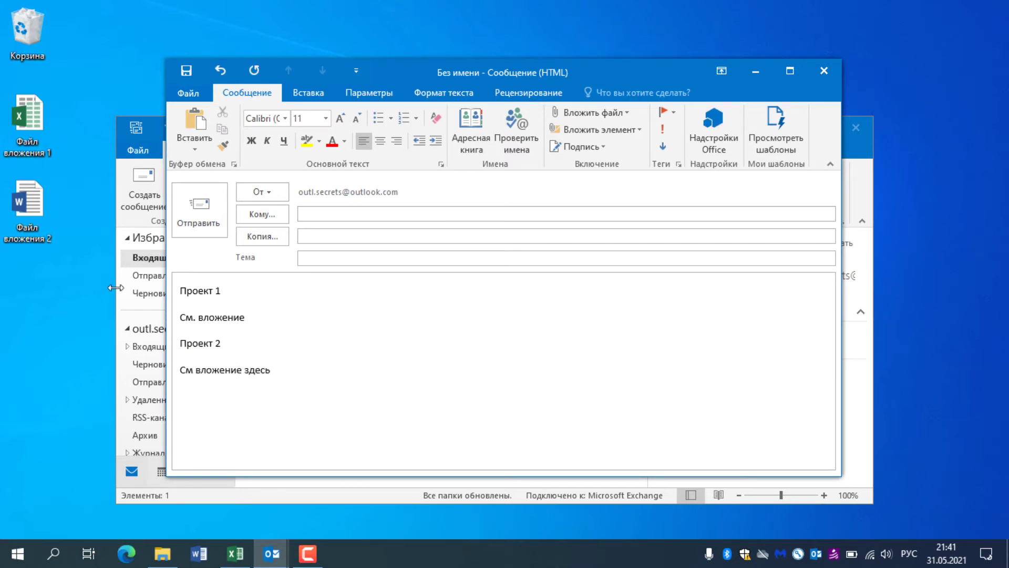
pyautogui.moveTo(27, 210); pyautogui.dragTo(296, 323)
# Step: Remove the attachment and add an empty line after См. вложение
pyautogui.click(436, 287)
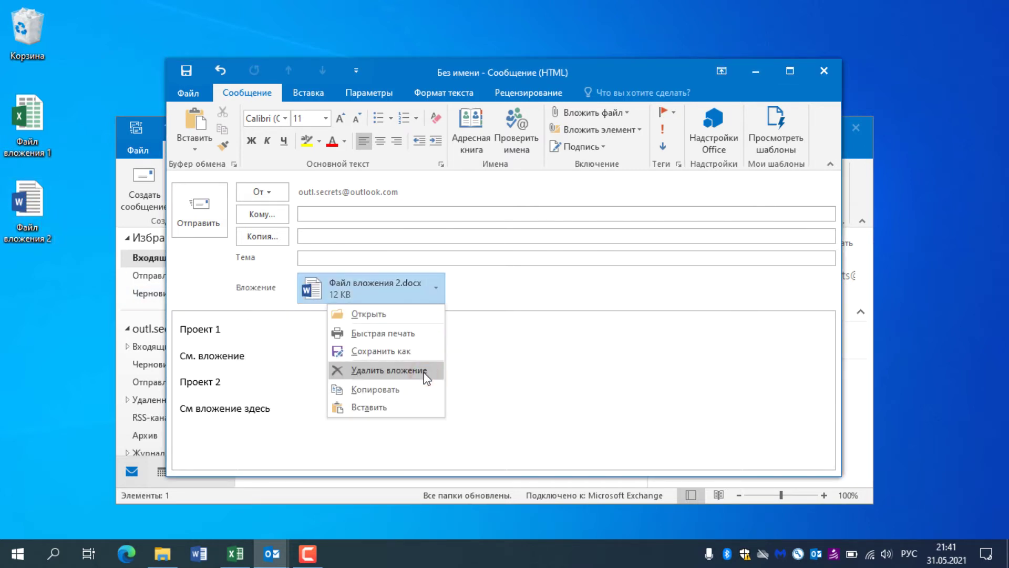
pyautogui.click(435, 374)
pyautogui.click(214, 298)
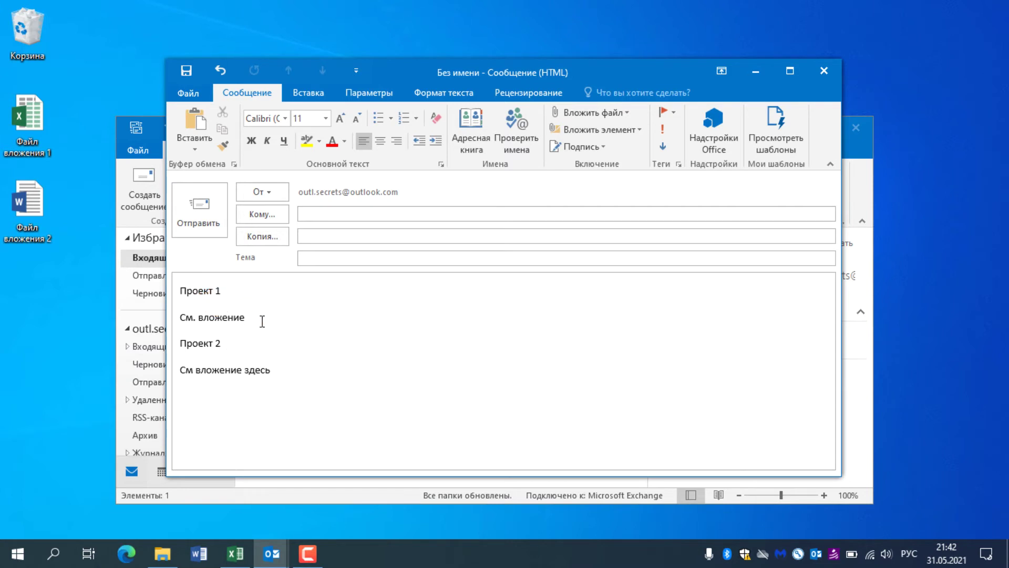
pyautogui.press('Return')
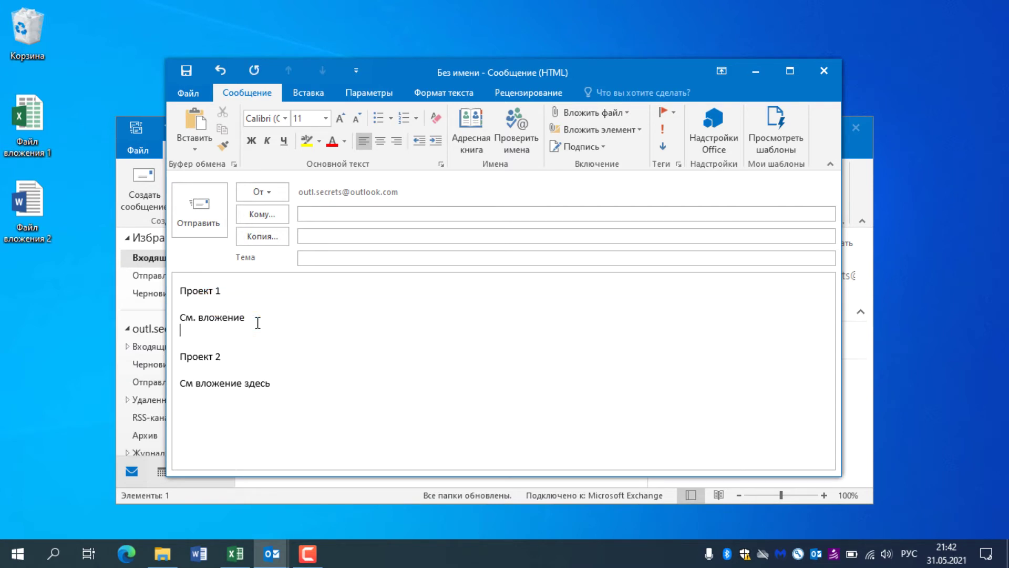
pyautogui.click(192, 326)
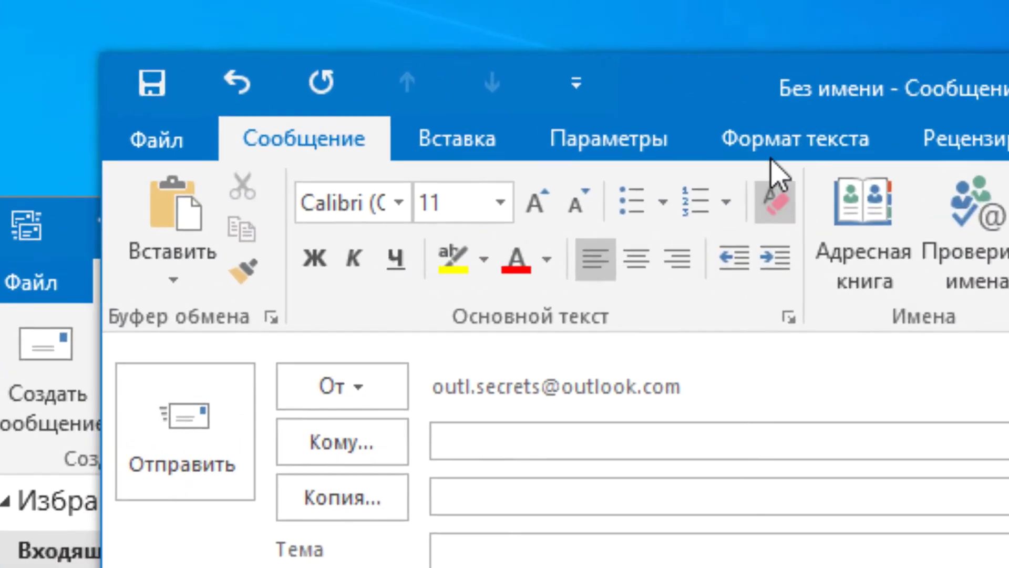
# Step: Switch the message to Rich Text and embed the desktop Word document under См. вложение
pyautogui.click(440, 94)
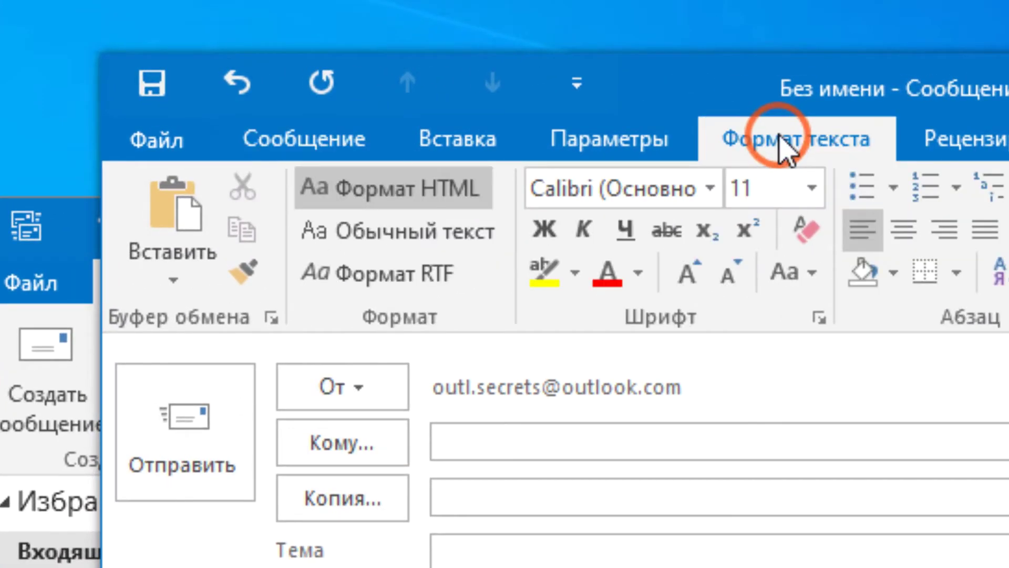
pyautogui.click(408, 283)
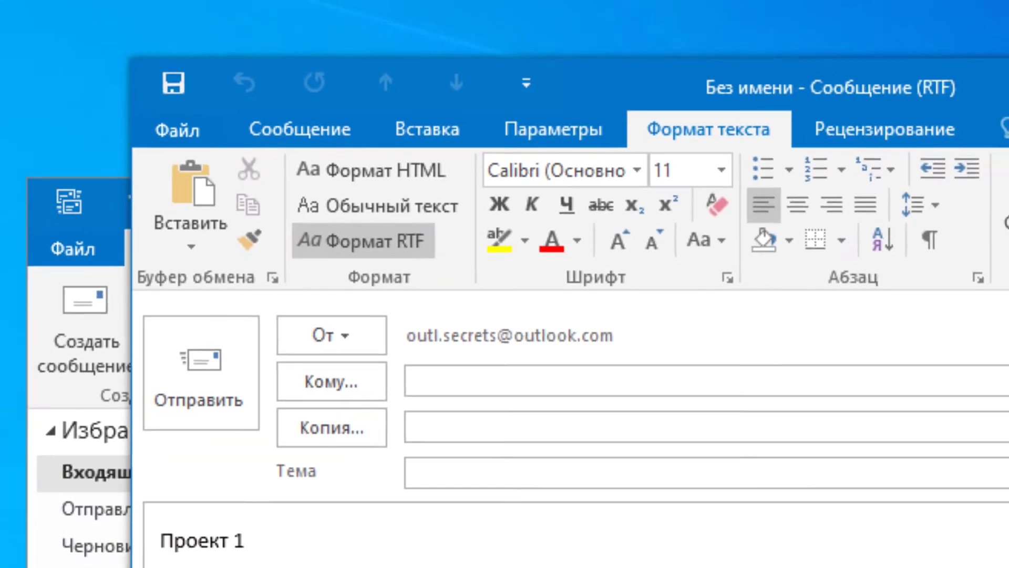
pyautogui.moveTo(31, 239); pyautogui.dragTo(225, 384)
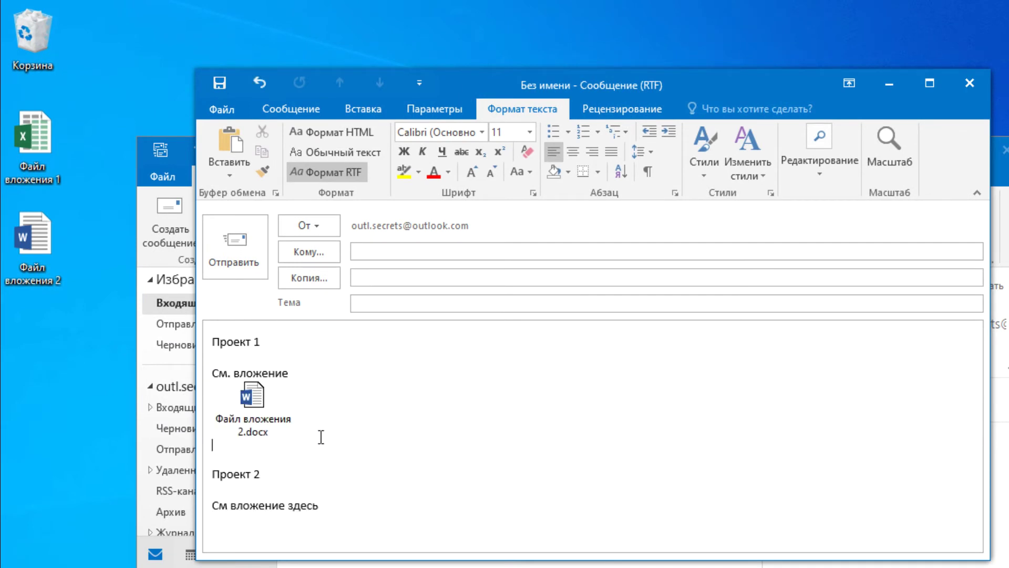
# Step: Embed another copy of the Word document below См вложение здесь
pyautogui.press('Return')
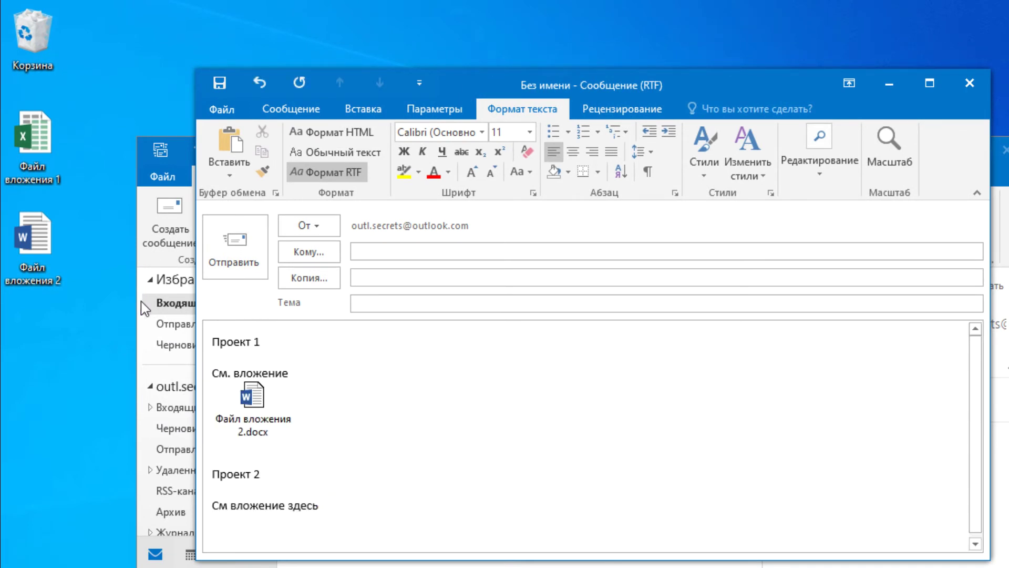
pyautogui.moveTo(32, 240); pyautogui.dragTo(244, 529)
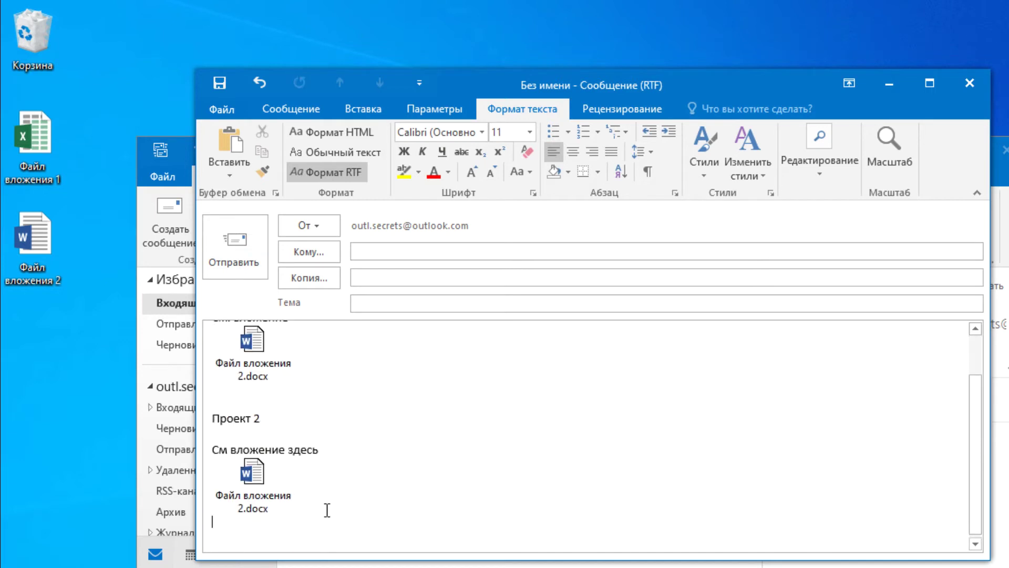
pyautogui.scroll(1, 392, 441)
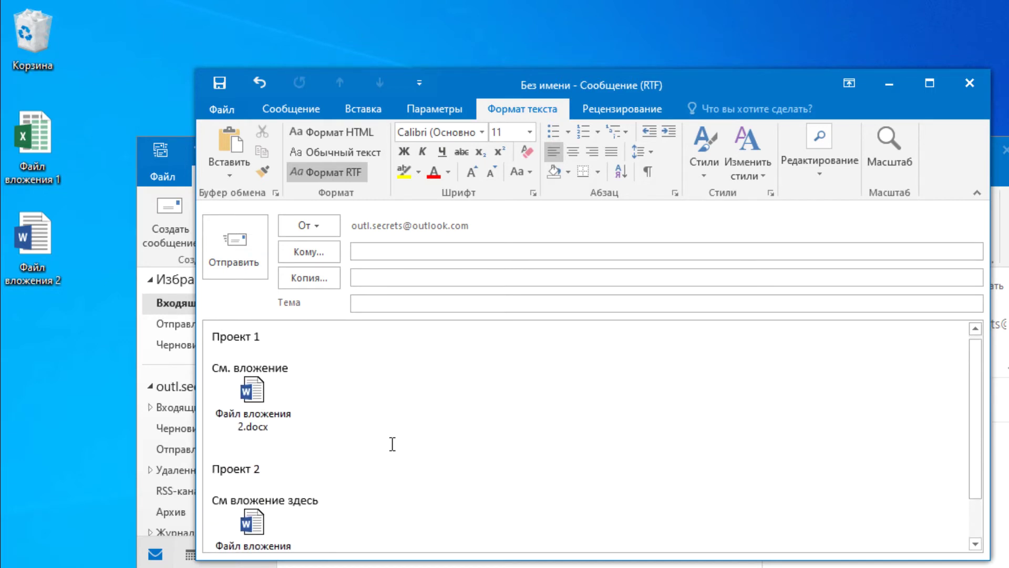
pyautogui.scroll(-1, 353, 462)
# Step: Replace the second Word icon with the desktop Excel file Файл вложения 1
pyautogui.click(258, 479)
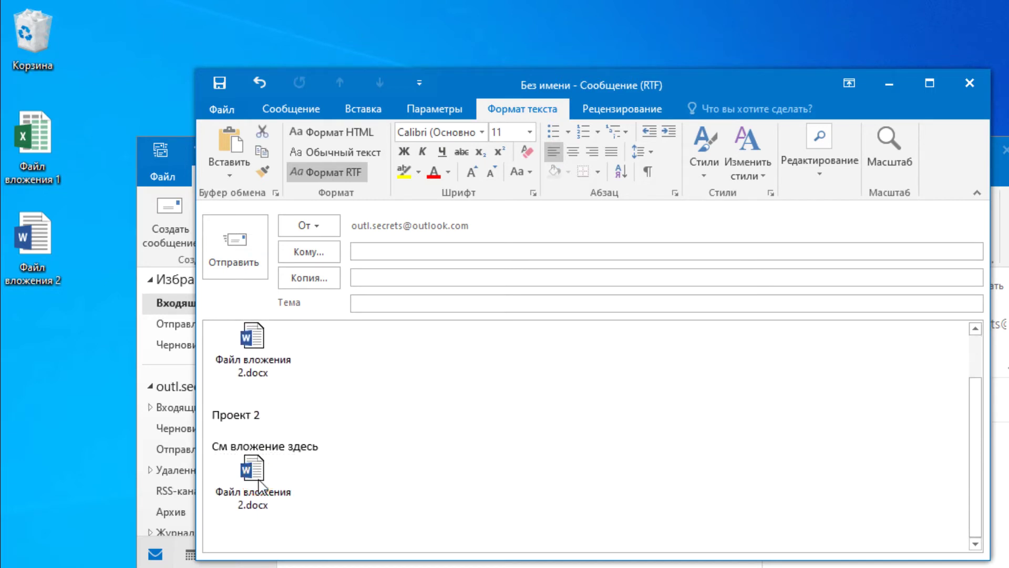
pyautogui.press('Delete')
pyautogui.moveTo(51, 169); pyautogui.dragTo(225, 516)
pyautogui.scroll(-1, 360, 454)
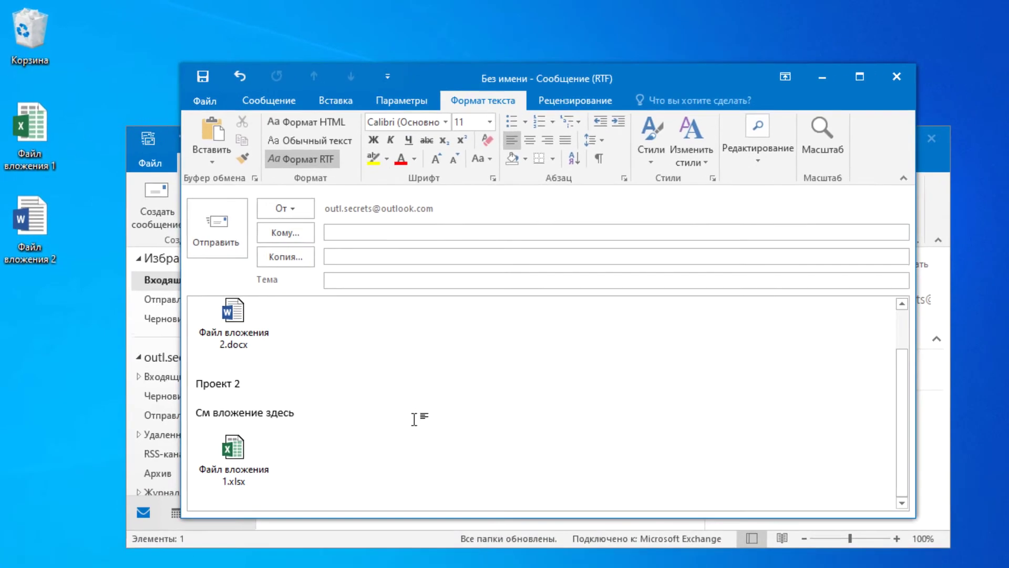
# Step: Convert the message from Rich Text to HTML format
pyautogui.click(690, 420)
pyautogui.scroll(1, 690, 424)
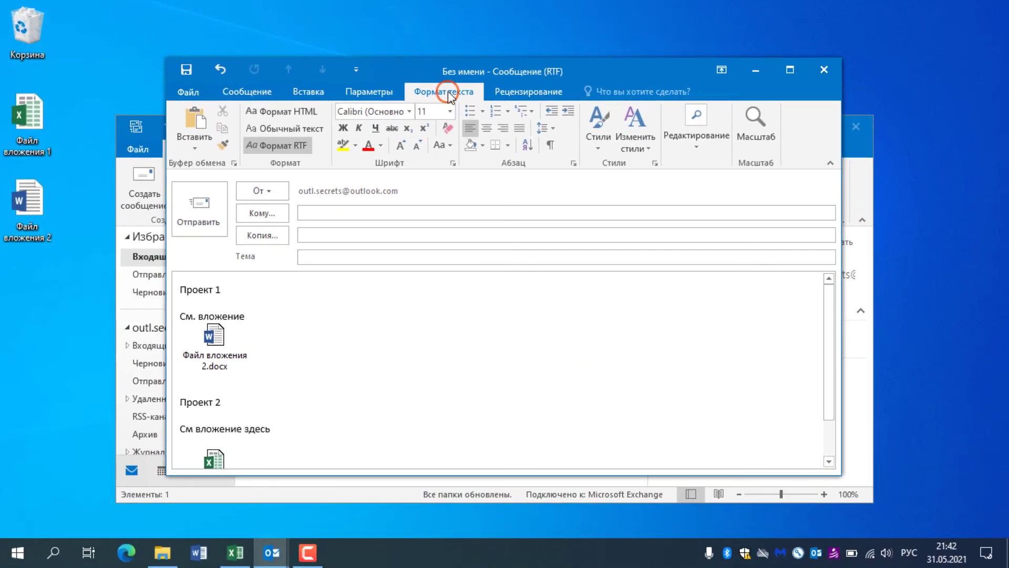
pyautogui.click(307, 148)
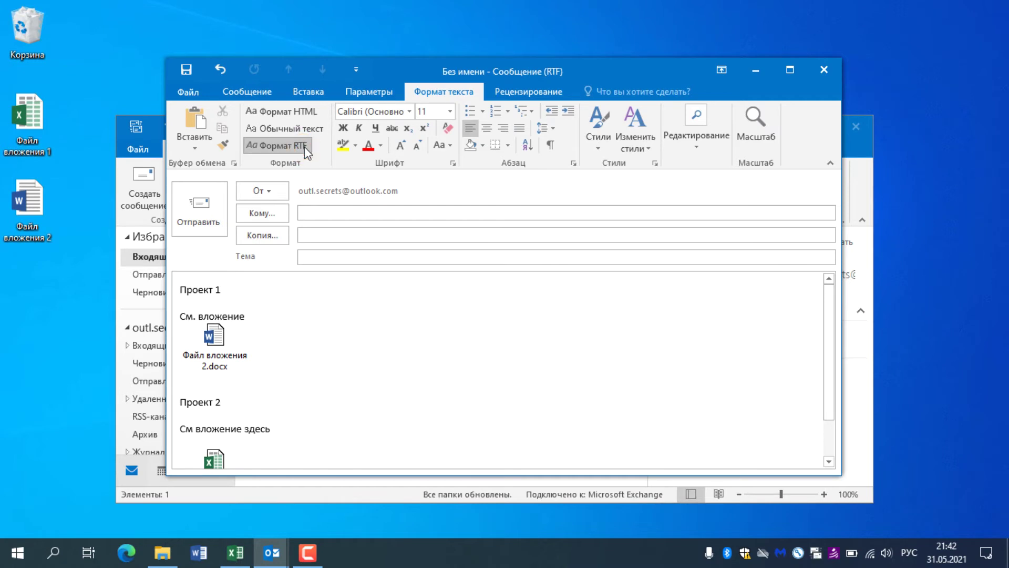
pyautogui.click(301, 111)
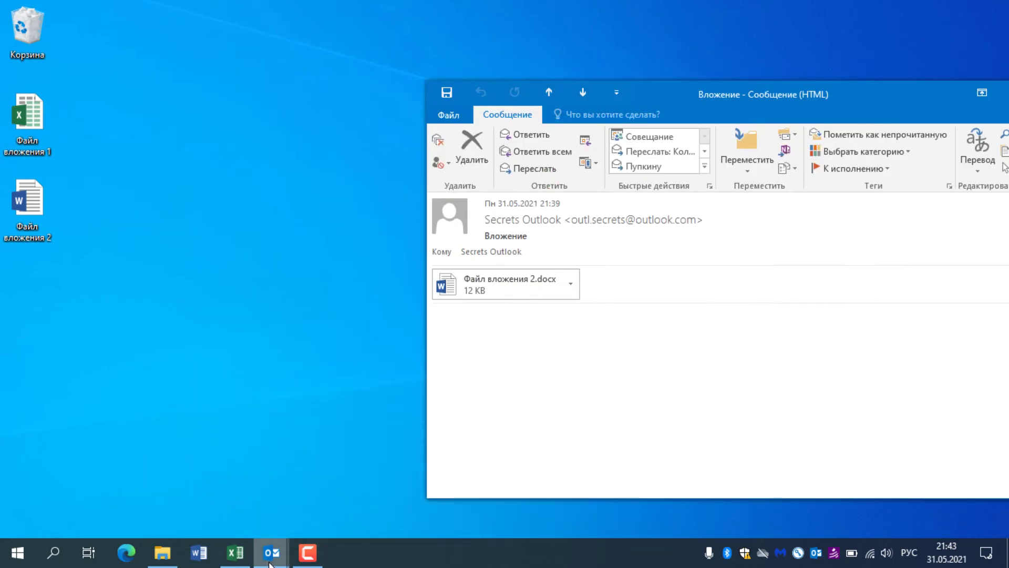
# Step: Start a new message and attach Файл вложения 1.xlsx from the desktop
pyautogui.moveTo(272, 552)
pyautogui.click(205, 499)
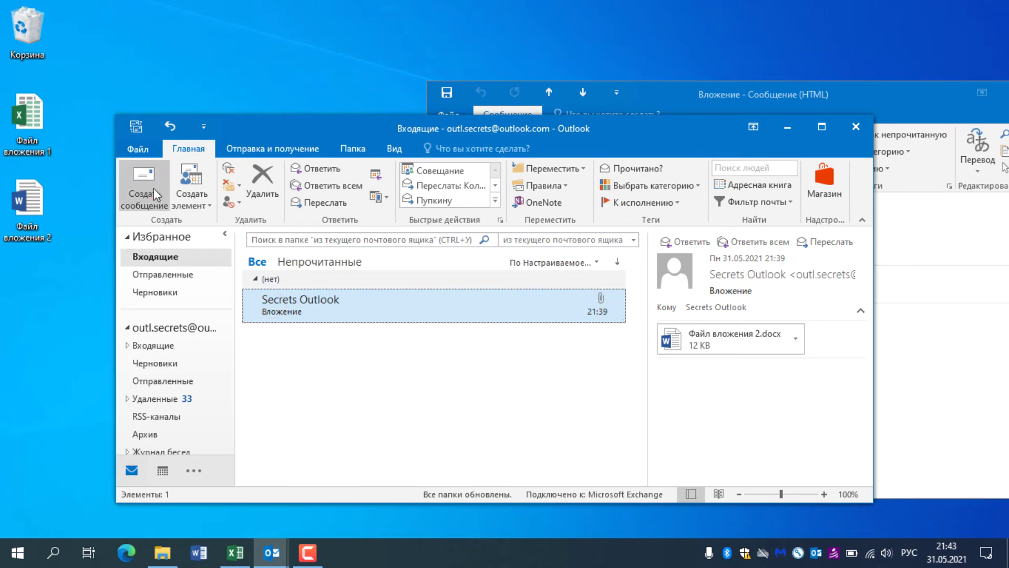
pyautogui.click(142, 185)
pyautogui.moveTo(27, 118); pyautogui.dragTo(729, 142)
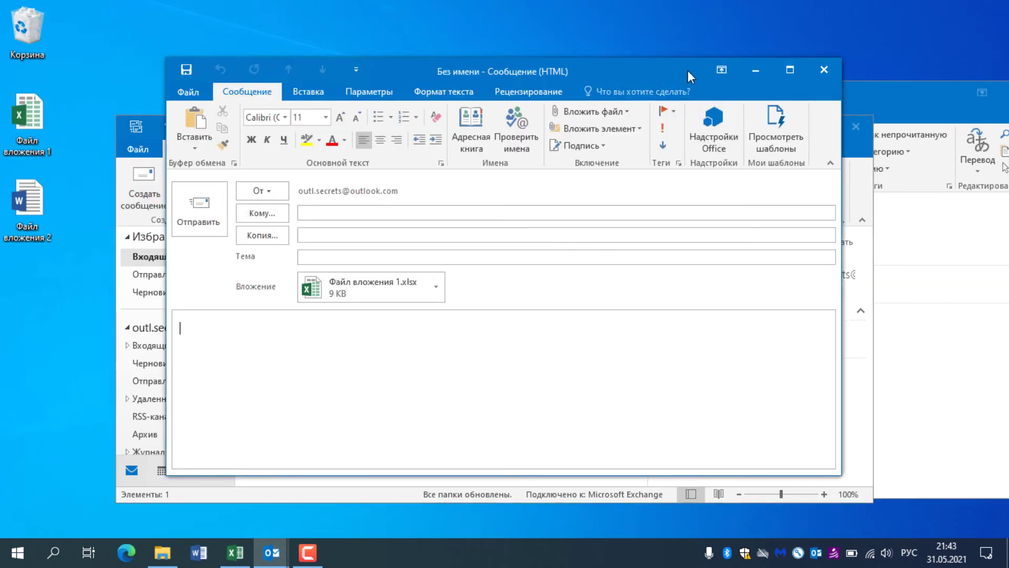
# Step: Copy Файл вложения 2.docx from the received Вложение message into the new message
pyautogui.moveTo(688, 71); pyautogui.dragTo(579, 125)
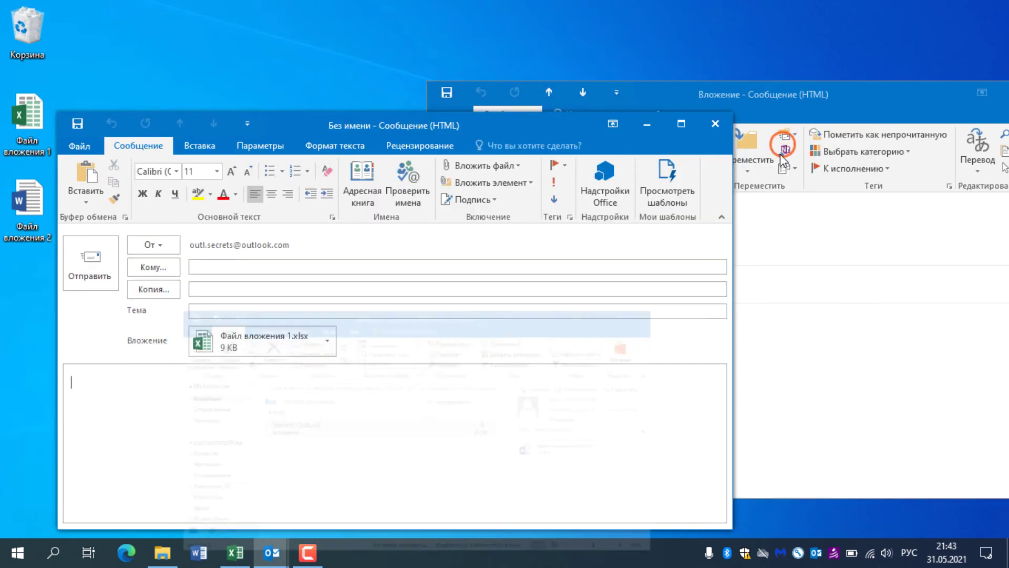
pyautogui.moveTo(689, 90); pyautogui.dragTo(807, 56)
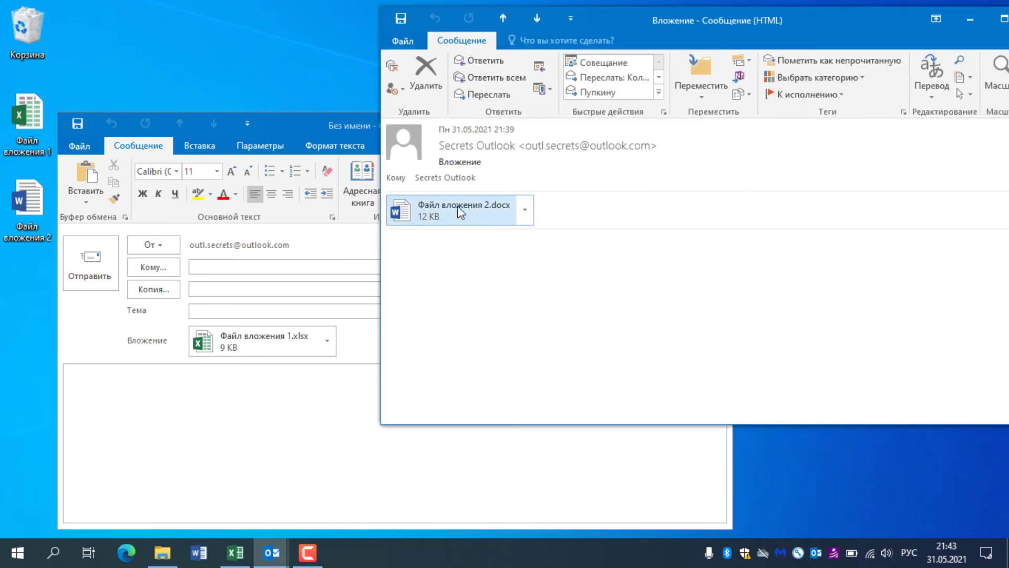
pyautogui.moveTo(513, 209); pyautogui.dragTo(348, 411)
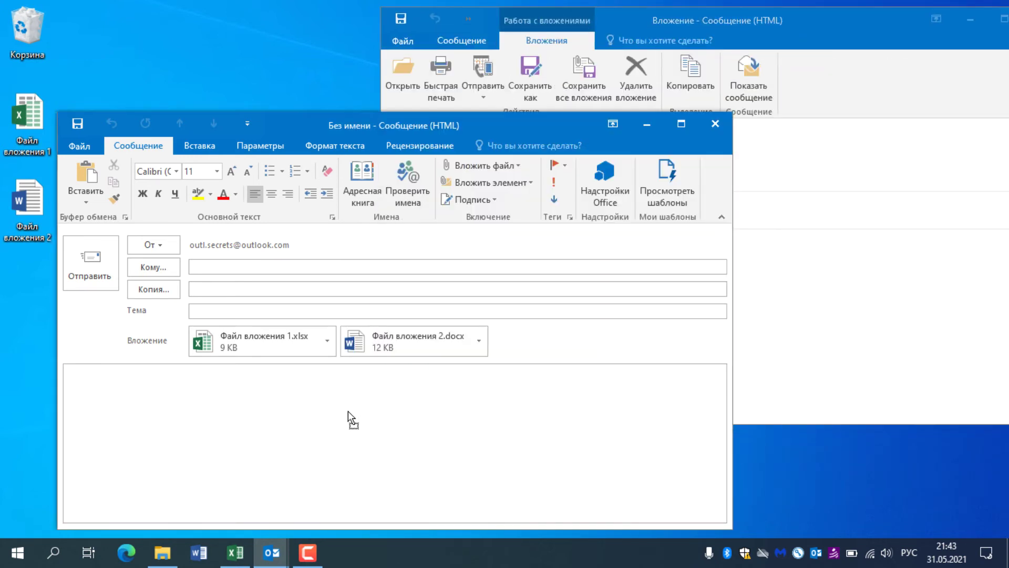
pyautogui.click(733, 244)
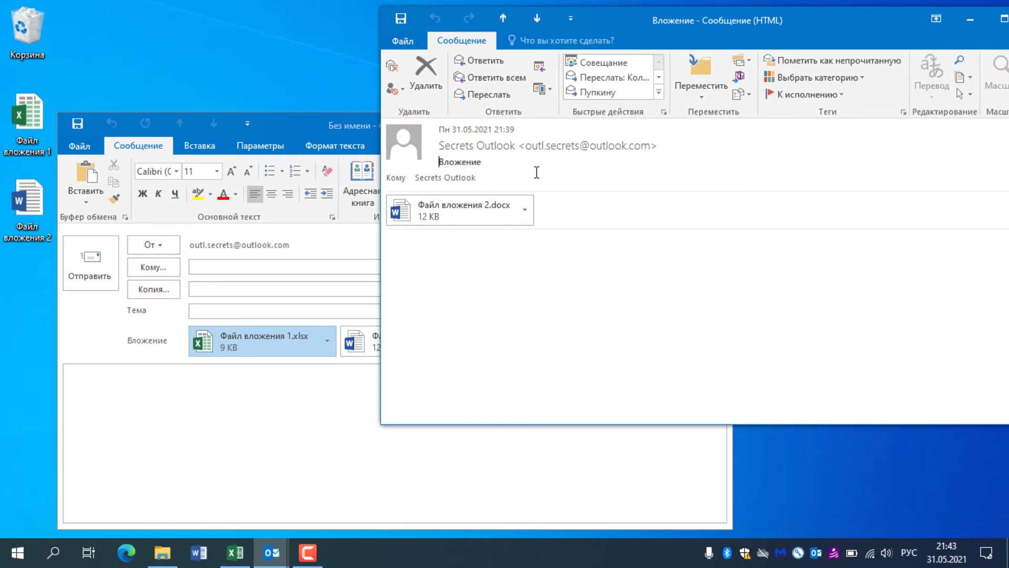
pyautogui.click(497, 76)
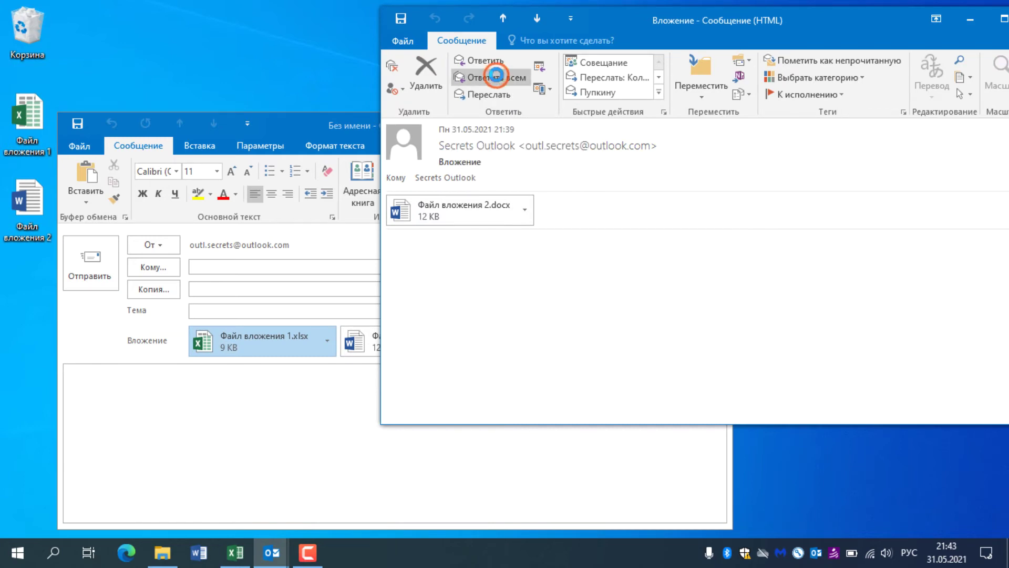
# Step: Copy the docx and xlsx into the reply-all draft, then copy both back into the new message
pyautogui.moveTo(546, 31); pyautogui.dragTo(720, 86)
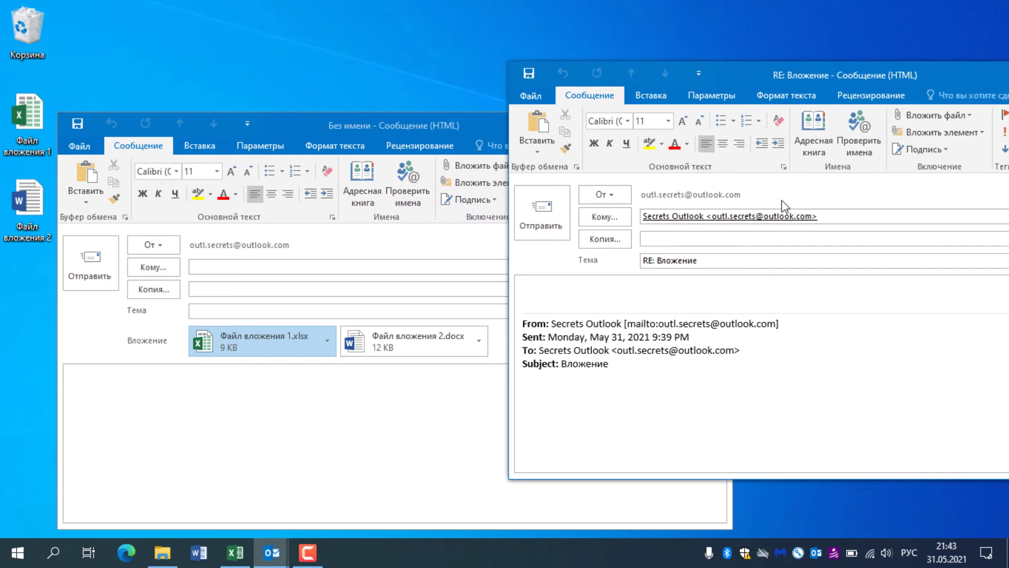
pyautogui.click(381, 394)
pyautogui.moveTo(376, 344); pyautogui.dragTo(776, 375)
pyautogui.moveTo(258, 341); pyautogui.dragTo(846, 362)
pyautogui.moveTo(752, 301); pyautogui.dragTo(444, 429)
pyautogui.moveTo(892, 319); pyautogui.dragTo(465, 432)
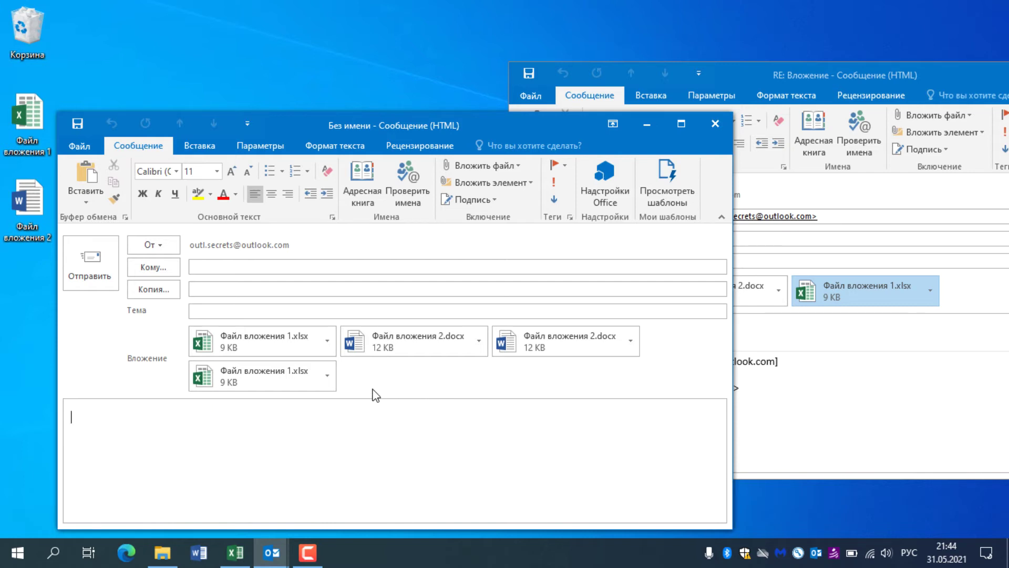
# Step: Close the reply-all draft without saving it
pyautogui.click(361, 436)
pyautogui.click(862, 415)
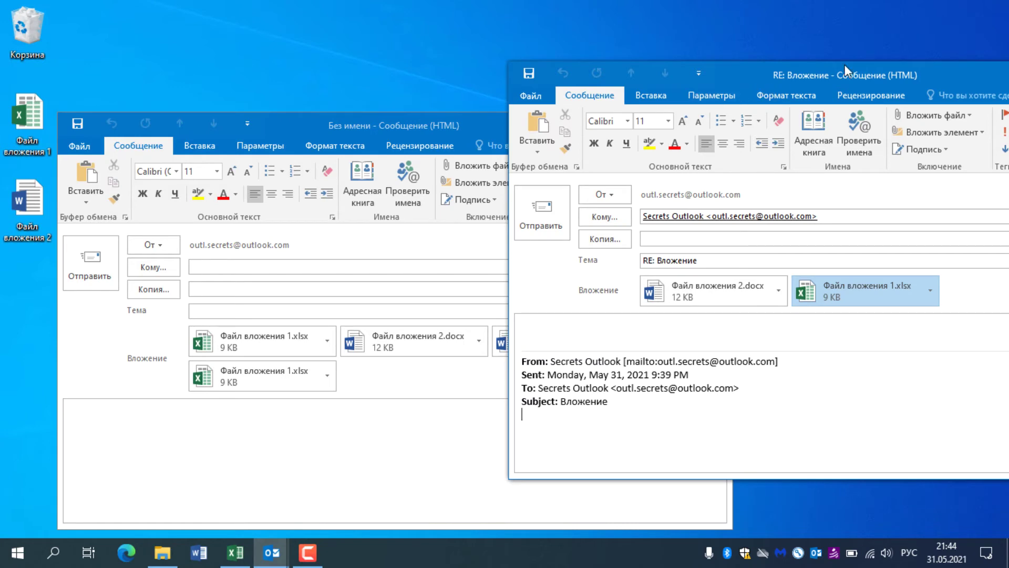
pyautogui.moveTo(888, 82); pyautogui.dragTo(606, 104)
pyautogui.click(759, 91)
pyautogui.click(516, 315)
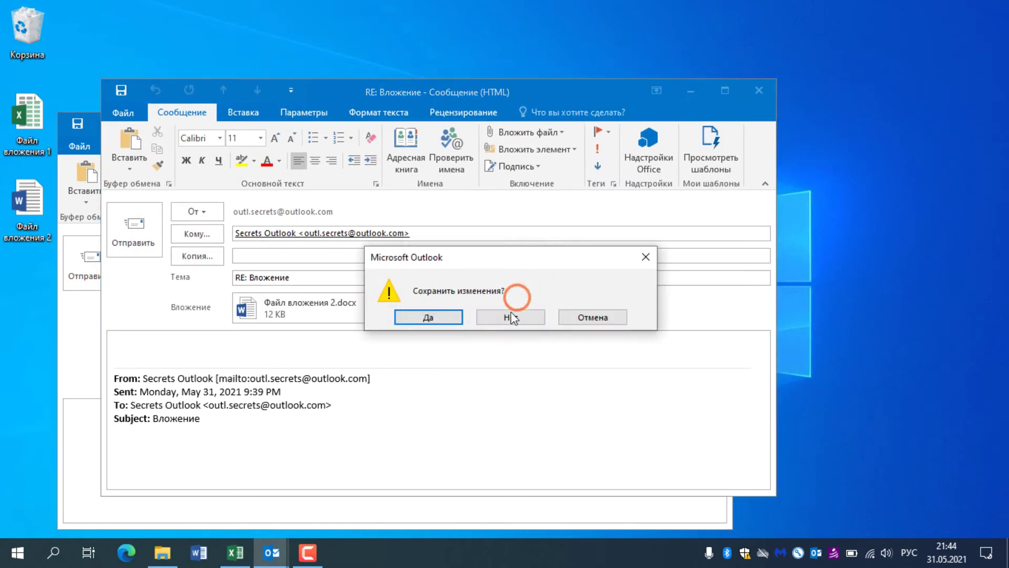
pyautogui.moveTo(484, 112); pyautogui.dragTo(801, 91)
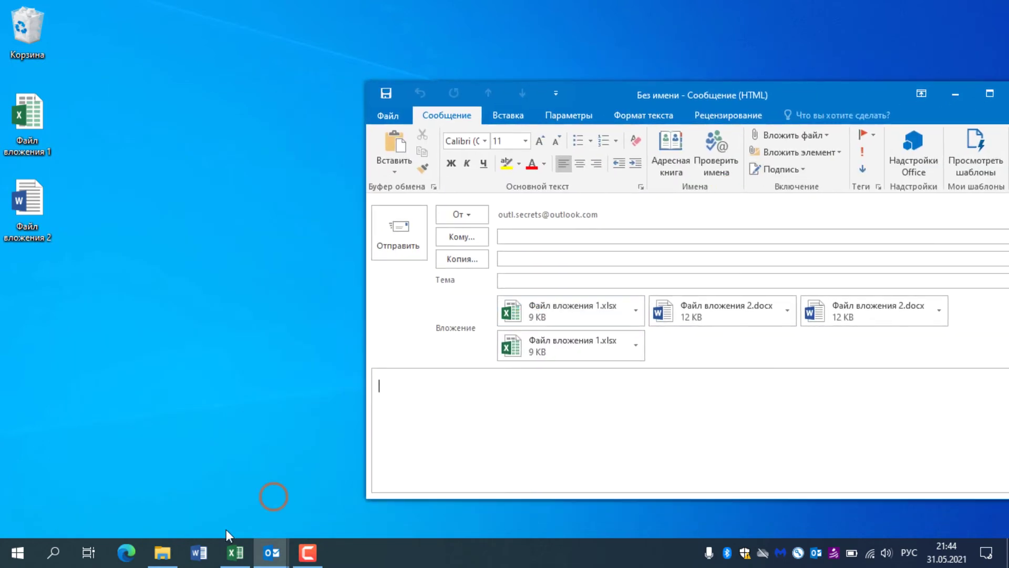
# Step: Start another new message and copy Файл вложения 1.xlsx and Файл вложения 2.docx into it
pyautogui.click(271, 552)
pyautogui.click(212, 490)
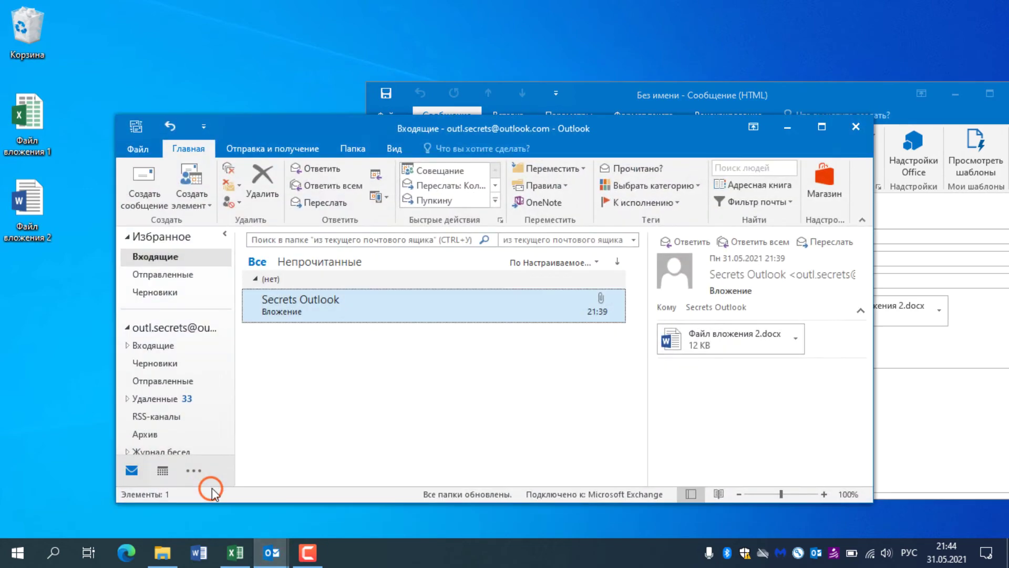
pyautogui.click(140, 181)
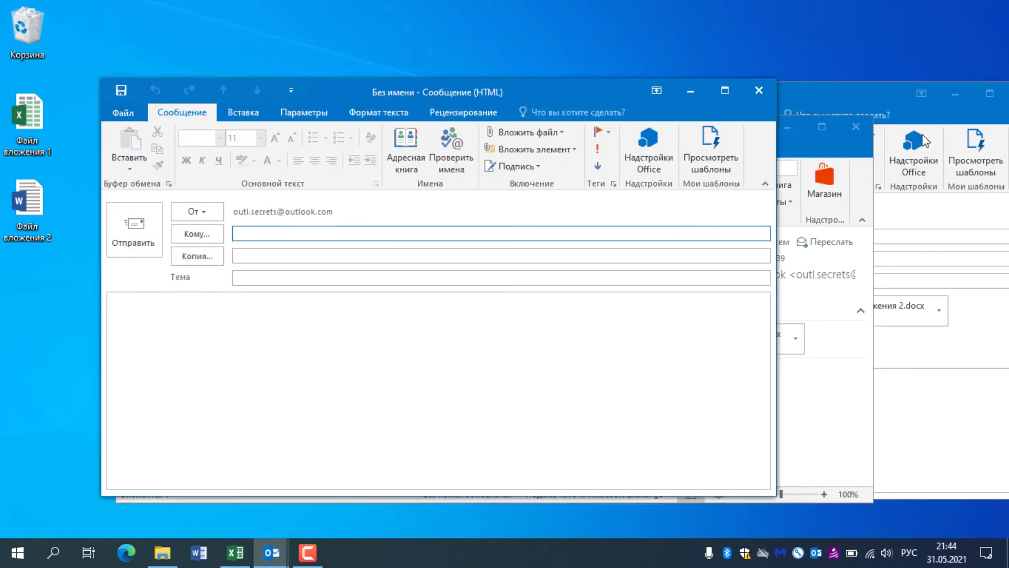
pyautogui.click(791, 248)
pyautogui.moveTo(575, 311); pyautogui.dragTo(248, 342)
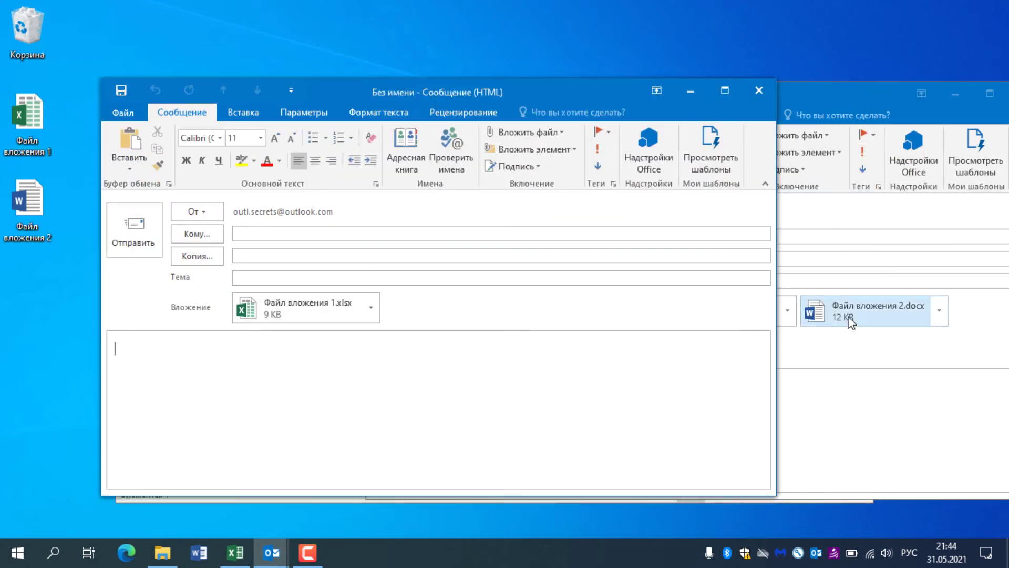
pyautogui.moveTo(850, 322); pyautogui.dragTo(282, 378)
# Step: Start a blank message and bring up the Вставка > Элемент Outlook chooser
pyautogui.click(659, 78)
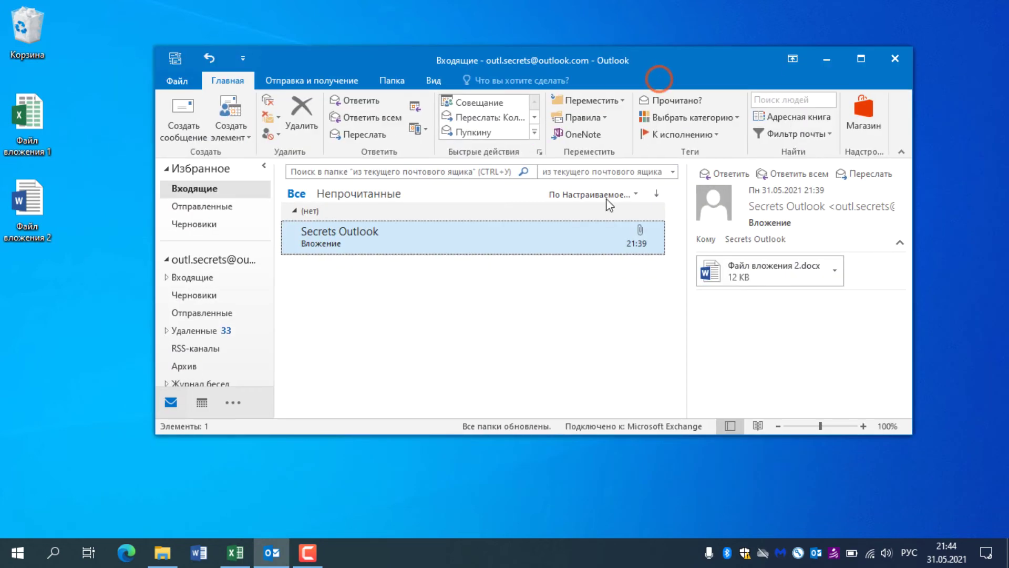
pyautogui.click(195, 124)
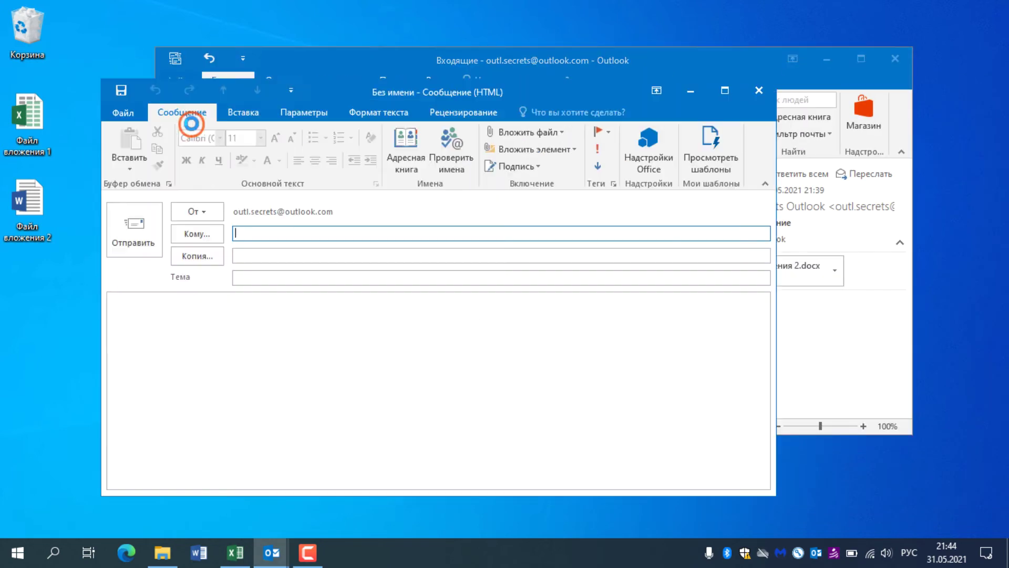
pyautogui.moveTo(609, 97); pyautogui.dragTo(685, 60)
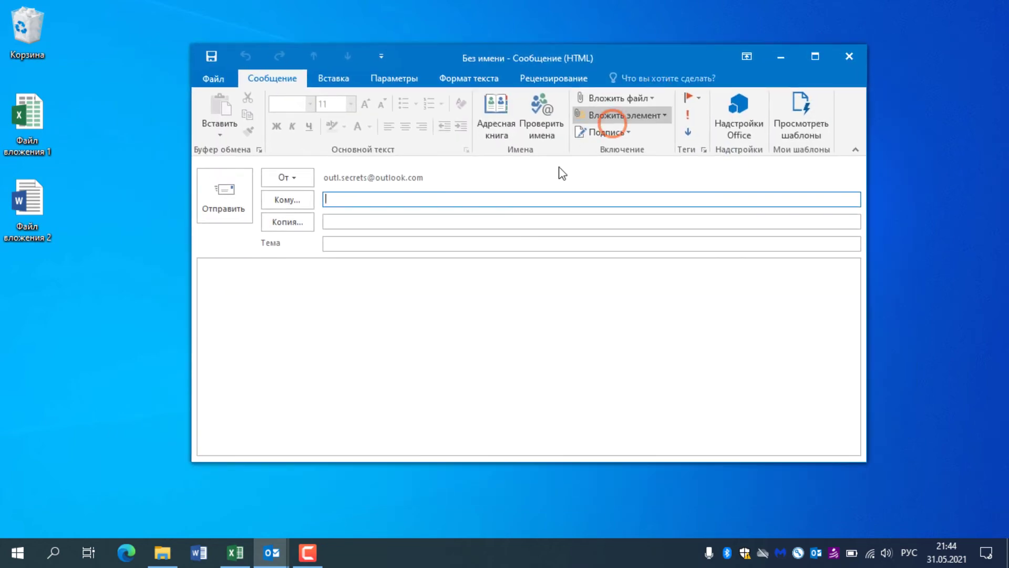
pyautogui.click(307, 274)
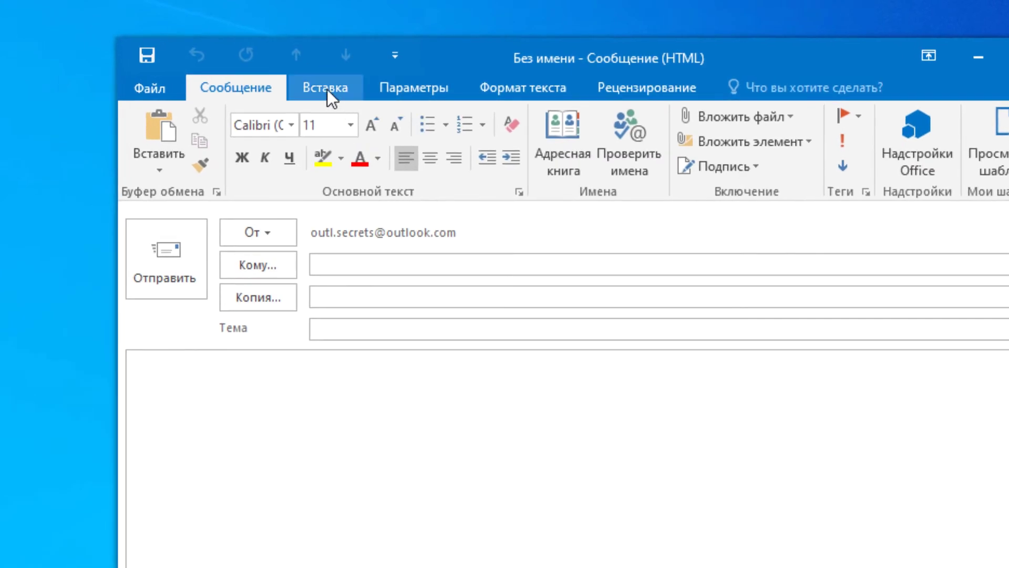
pyautogui.click(334, 79)
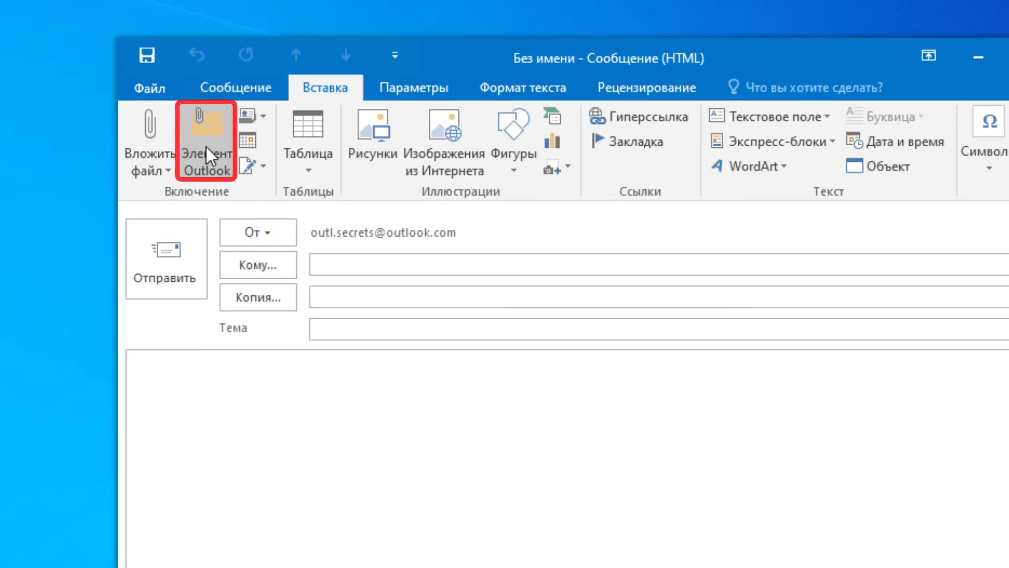
pyautogui.click(206, 146)
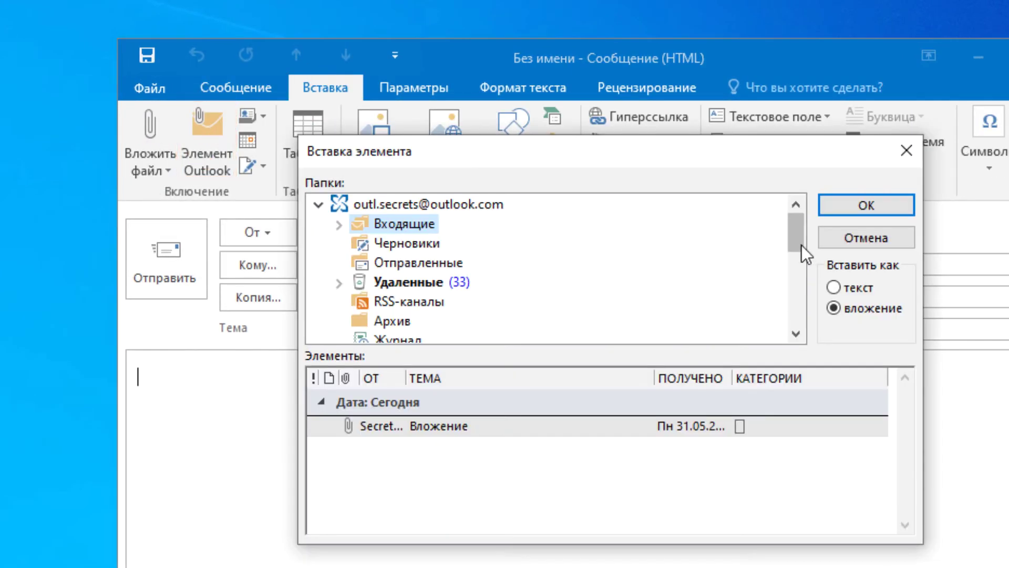
# Step: Attach the Test 6 message from the Готово subfolder of Входящие as an Outlook item
pyautogui.click(339, 224)
pyautogui.click(415, 243)
pyautogui.click(426, 447)
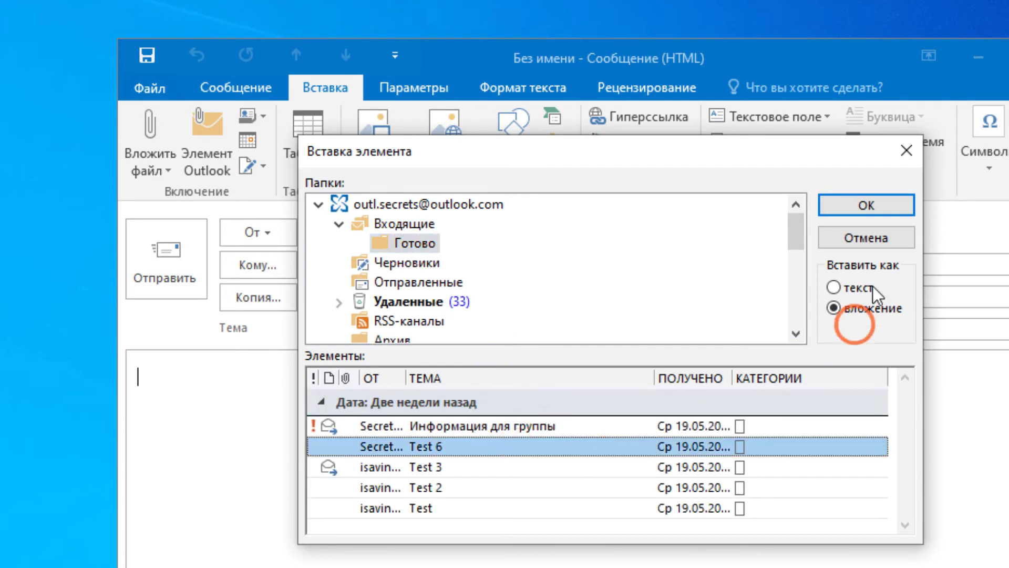
pyautogui.click(866, 205)
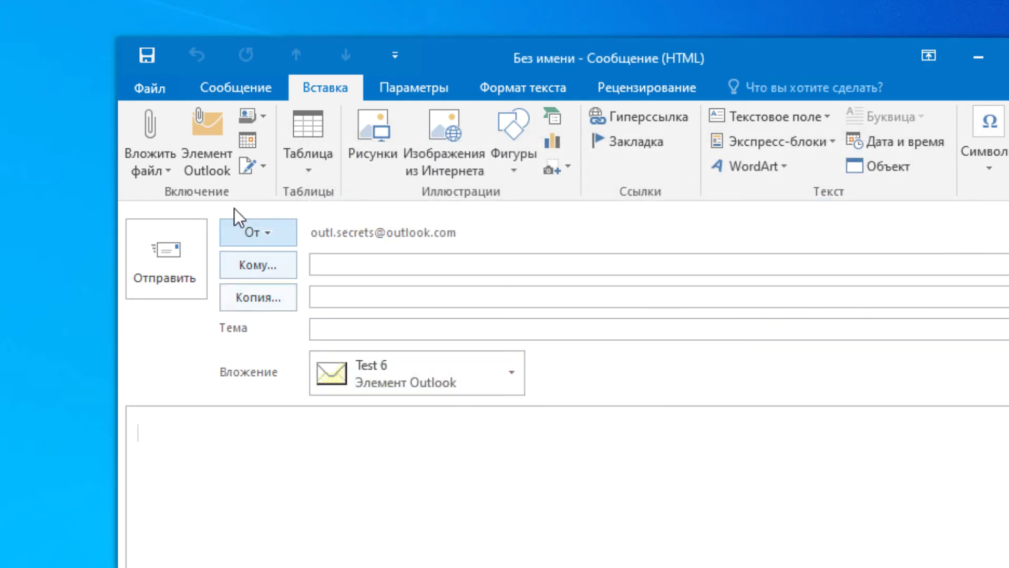
# Step: Insert today's received Вложение message into the body as text
pyautogui.click(209, 153)
pyautogui.click(459, 411)
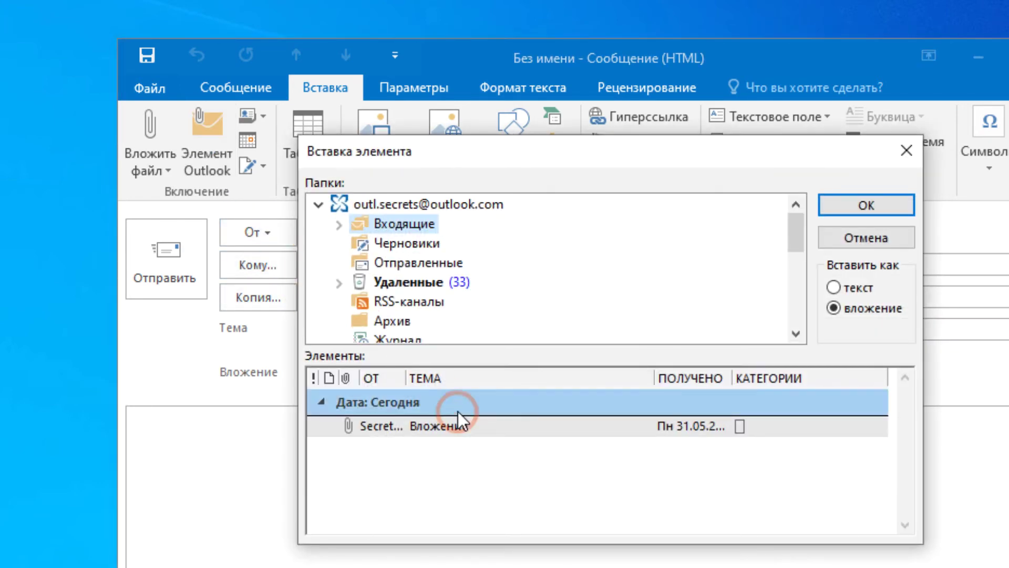
pyautogui.click(862, 289)
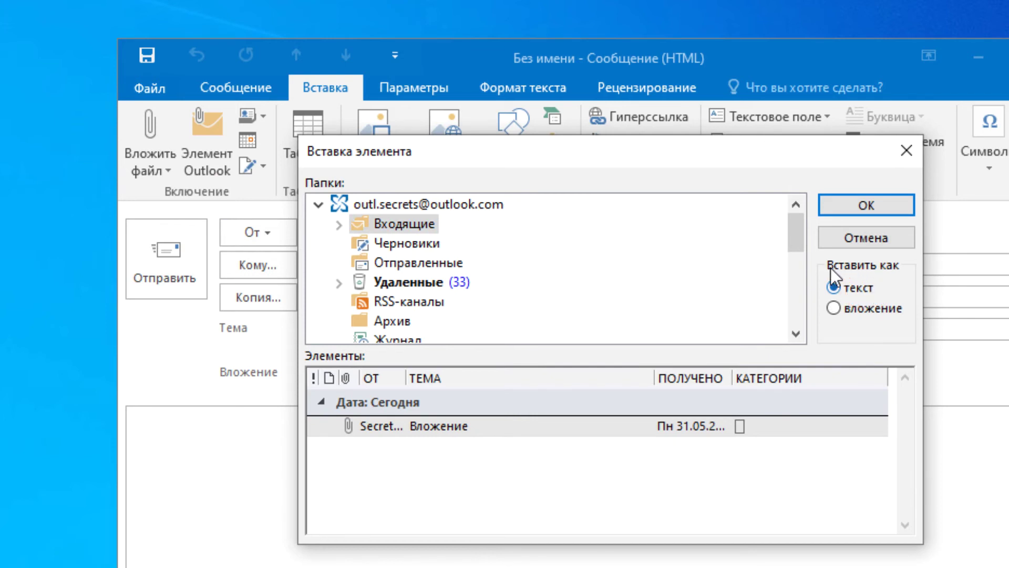
pyautogui.click(419, 405)
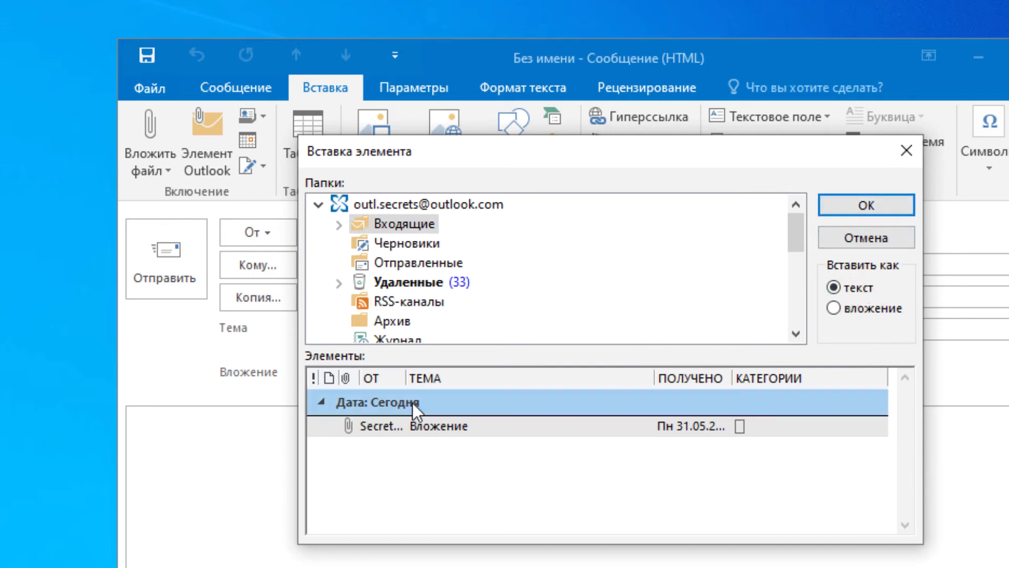
pyautogui.click(878, 202)
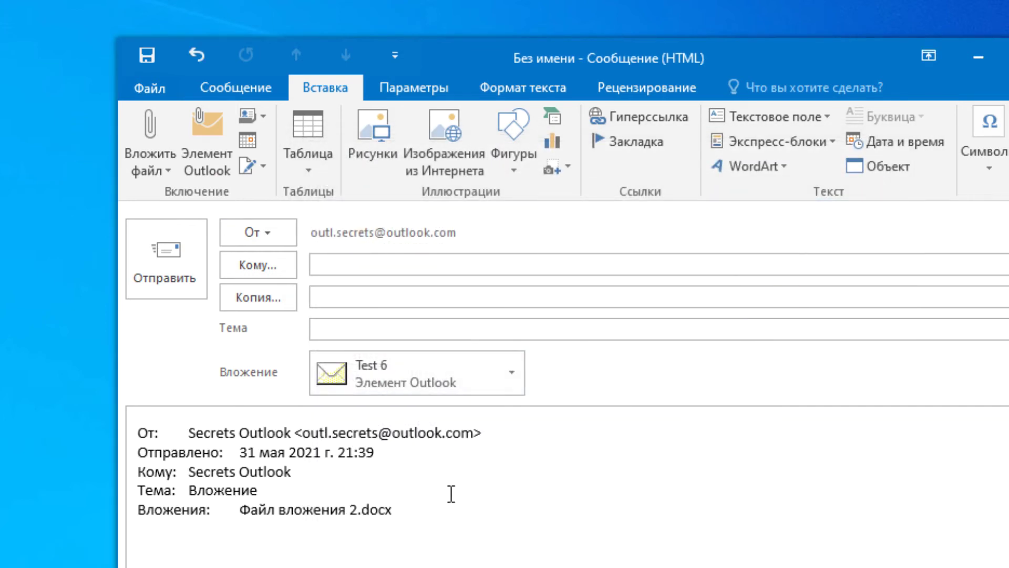
# Step: Review the inserted header lines from От to Вложения and add an empty line after them
pyautogui.moveTo(450, 491); pyautogui.dragTo(99, 432)
pyautogui.click(406, 507)
pyautogui.moveTo(405, 507); pyautogui.dragTo(96, 451)
pyautogui.click(412, 500)
pyautogui.moveTo(429, 516); pyautogui.dragTo(97, 433)
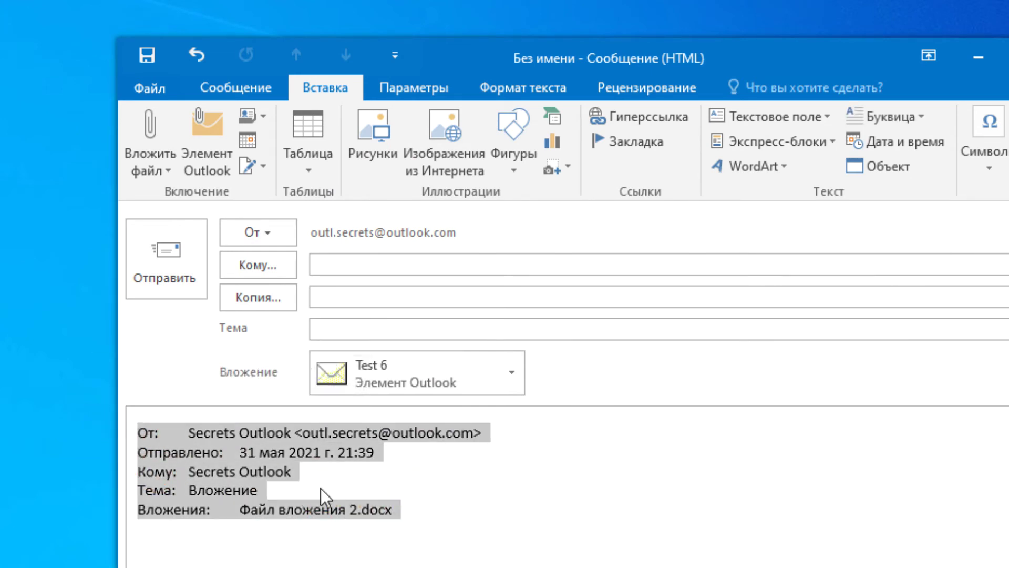
pyautogui.click(428, 510)
pyautogui.press('Return')
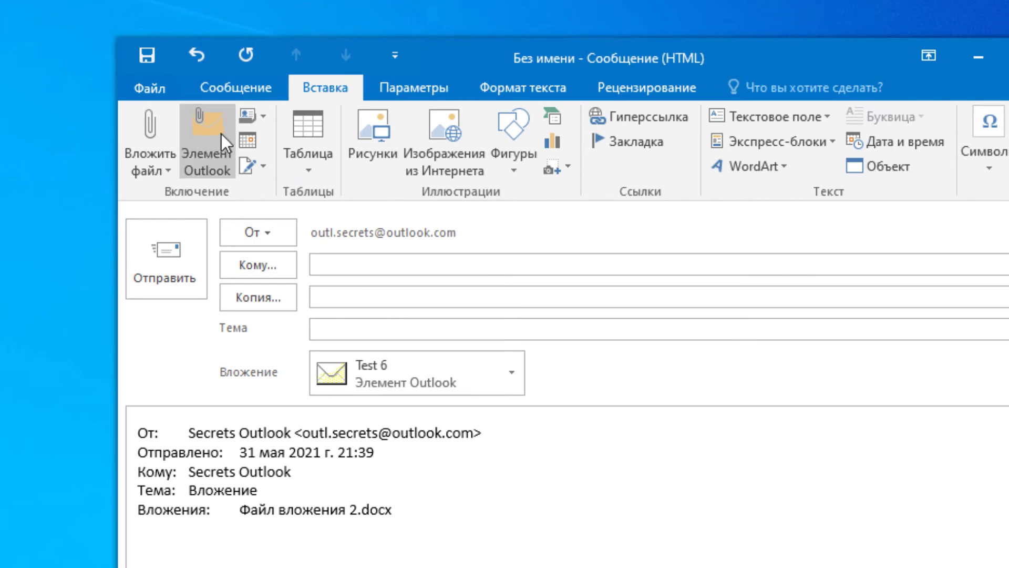
# Step: Attach the task Задача 1 from the Задачи folder as an Outlook item
pyautogui.click(220, 134)
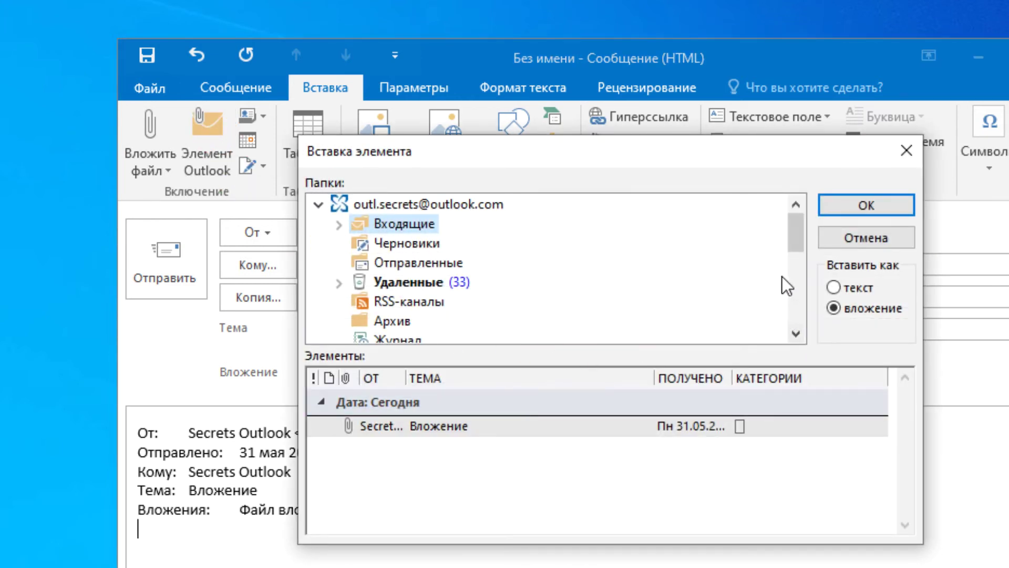
pyautogui.moveTo(798, 236); pyautogui.dragTo(797, 263)
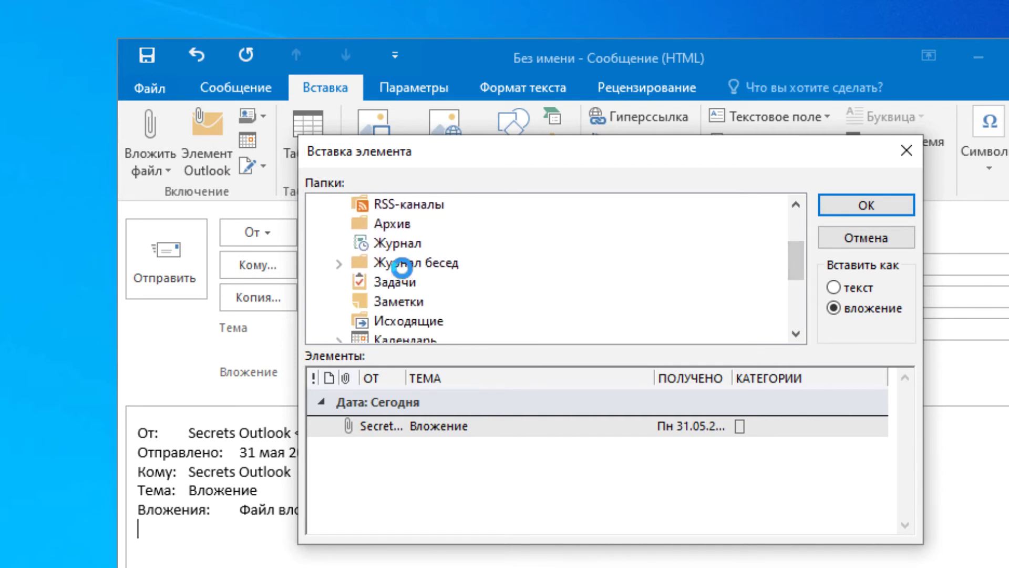
pyautogui.click(401, 262)
pyautogui.click(394, 282)
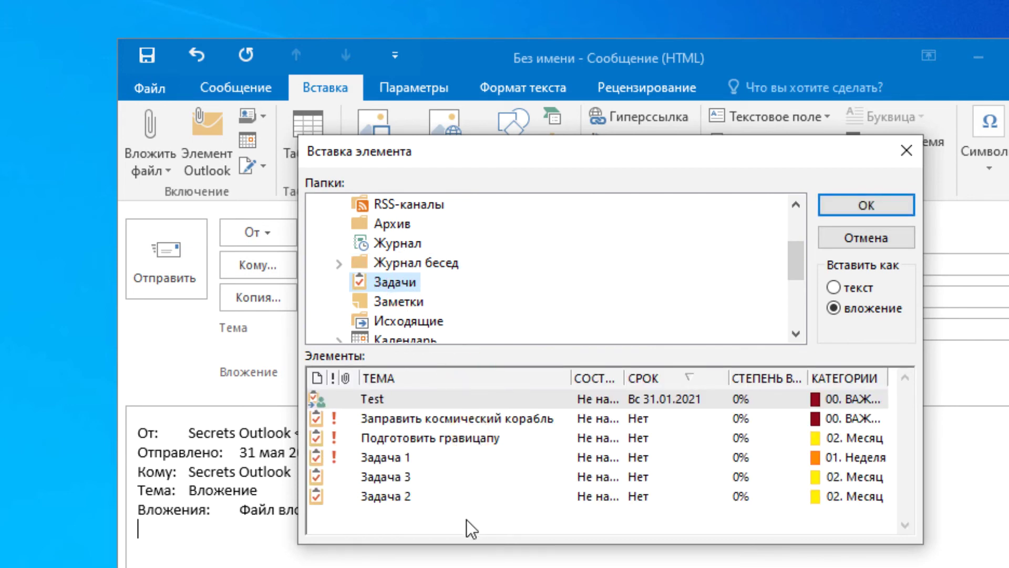
pyautogui.click(401, 461)
pyautogui.click(872, 206)
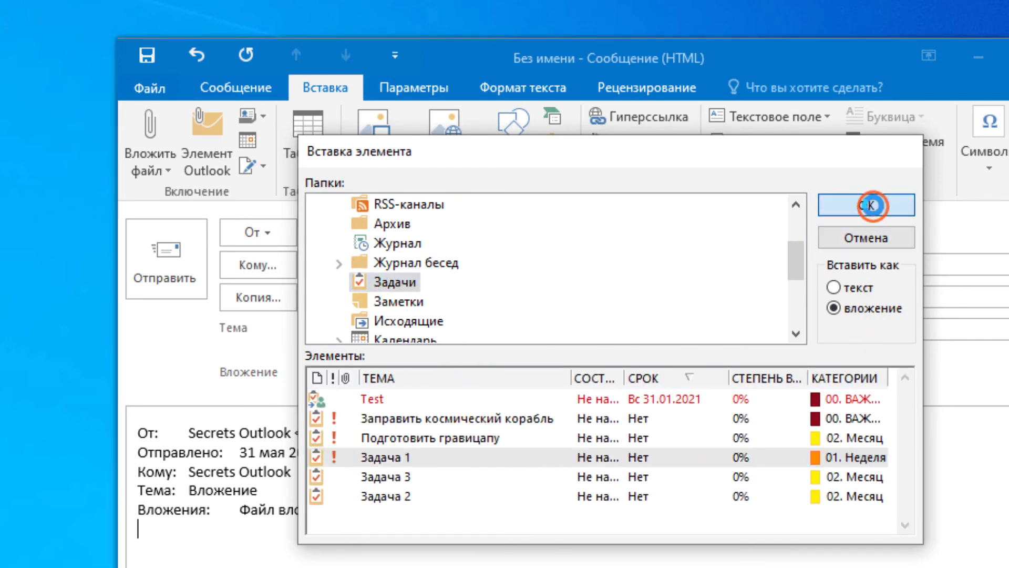
# Step: Attach the second contact card from the Контакты folder as an Outlook item
pyautogui.click(234, 173)
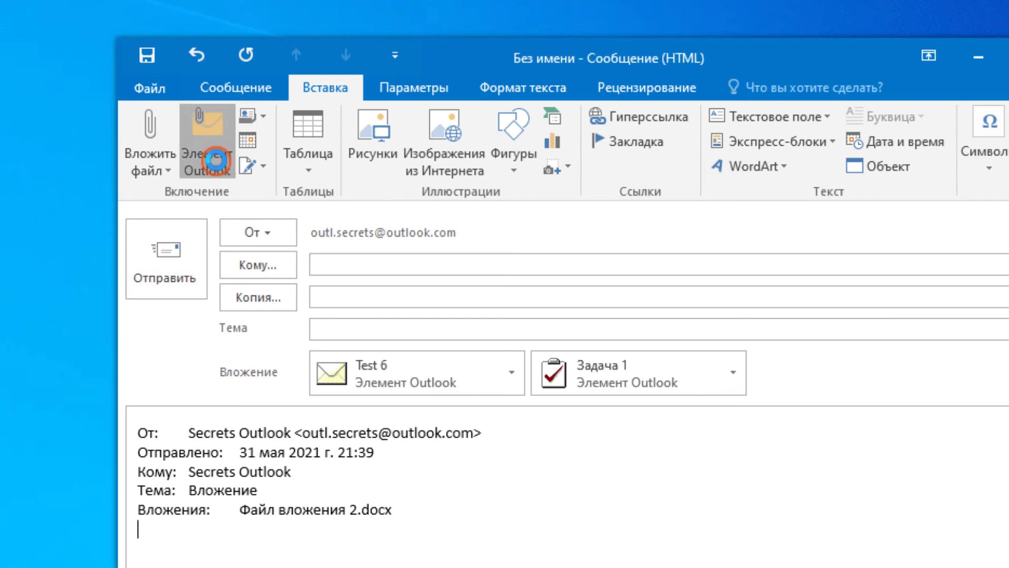
pyautogui.click(796, 292)
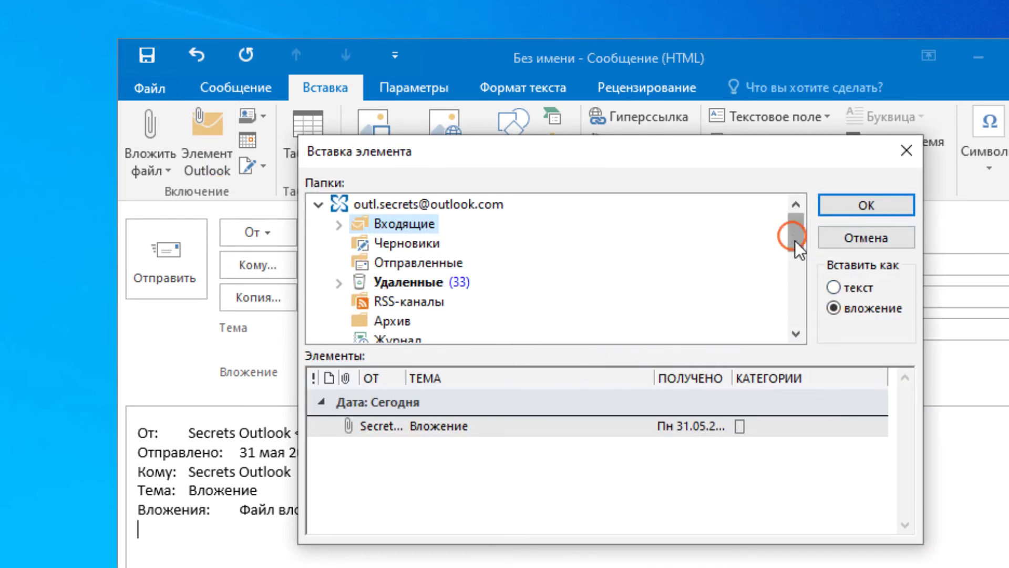
pyautogui.click(368, 282)
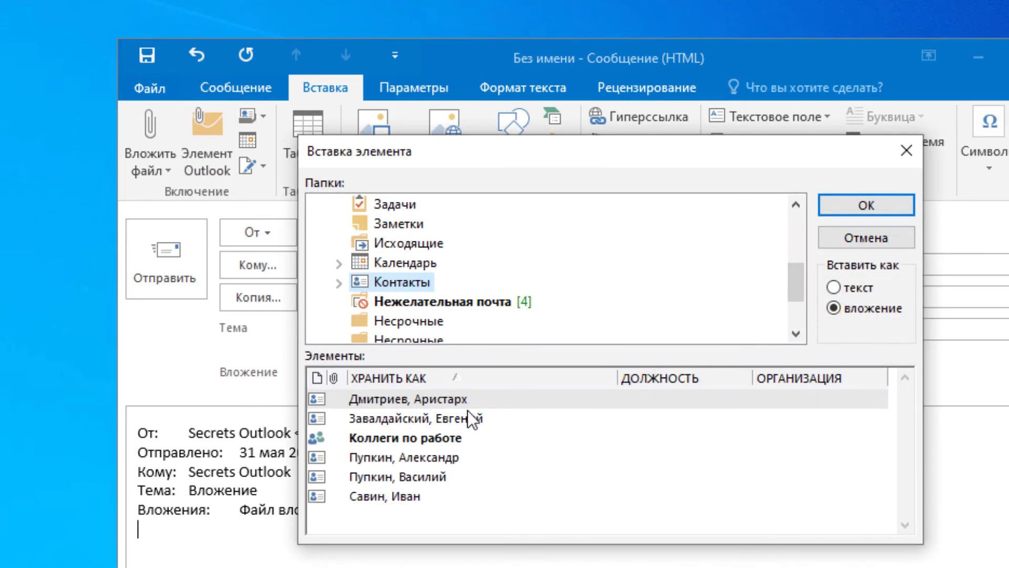
pyautogui.click(452, 399)
pyautogui.click(462, 418)
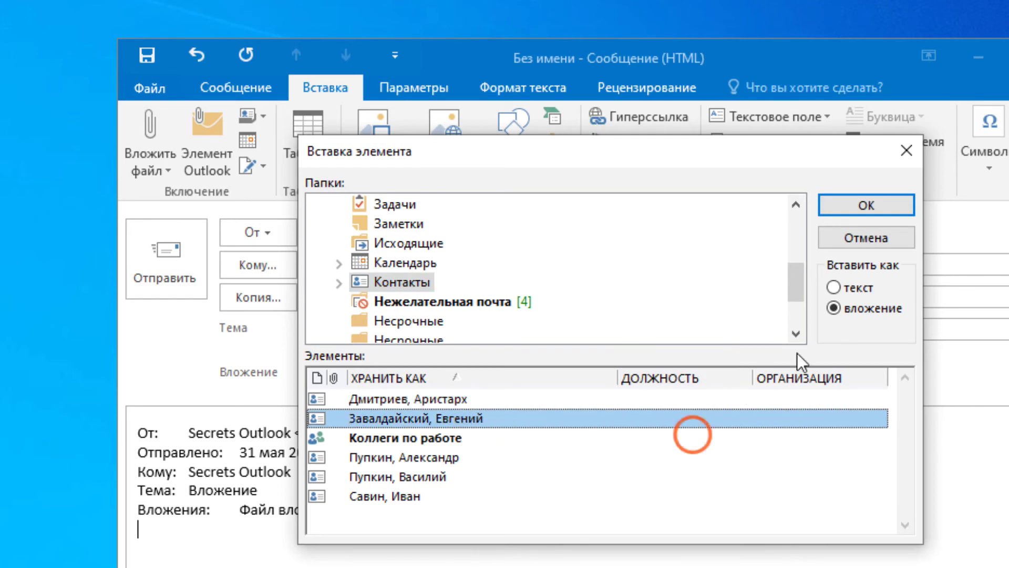
pyautogui.click(860, 214)
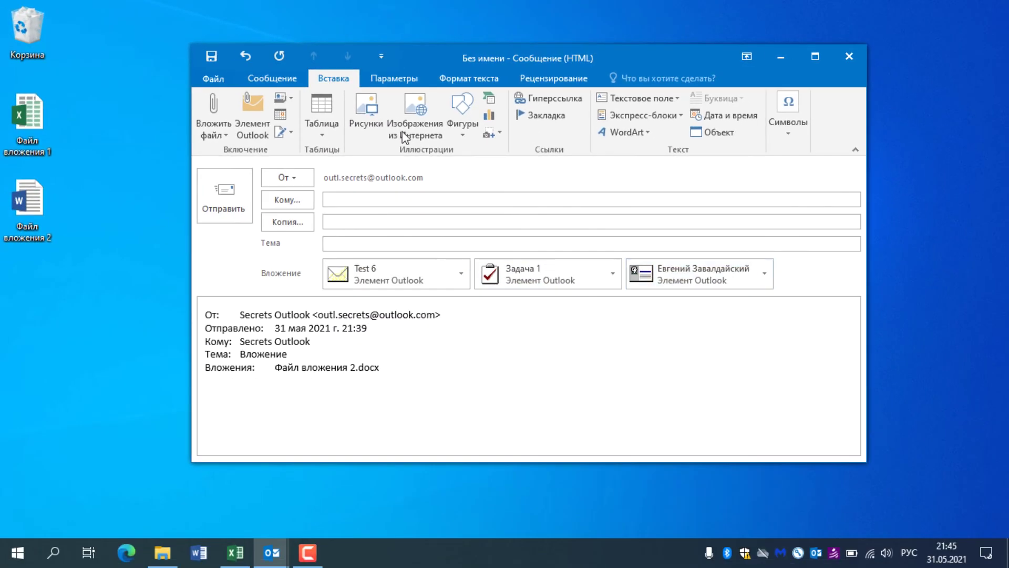
# Step: Pick the Спорт-зал! appointment in the Календарь folder and attach it as an Outlook item
pyautogui.click(252, 126)
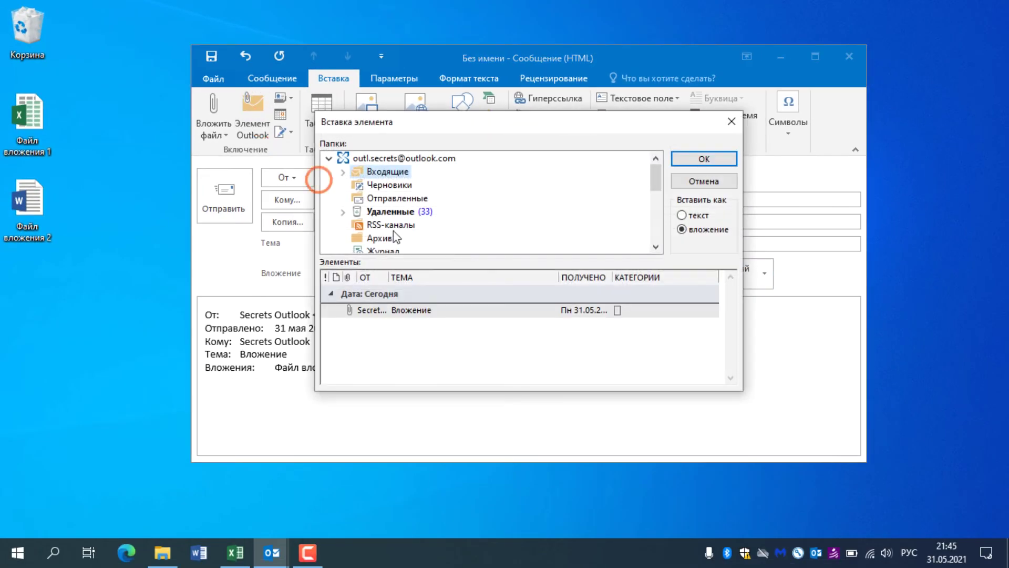
pyautogui.moveTo(658, 185); pyautogui.dragTo(658, 223)
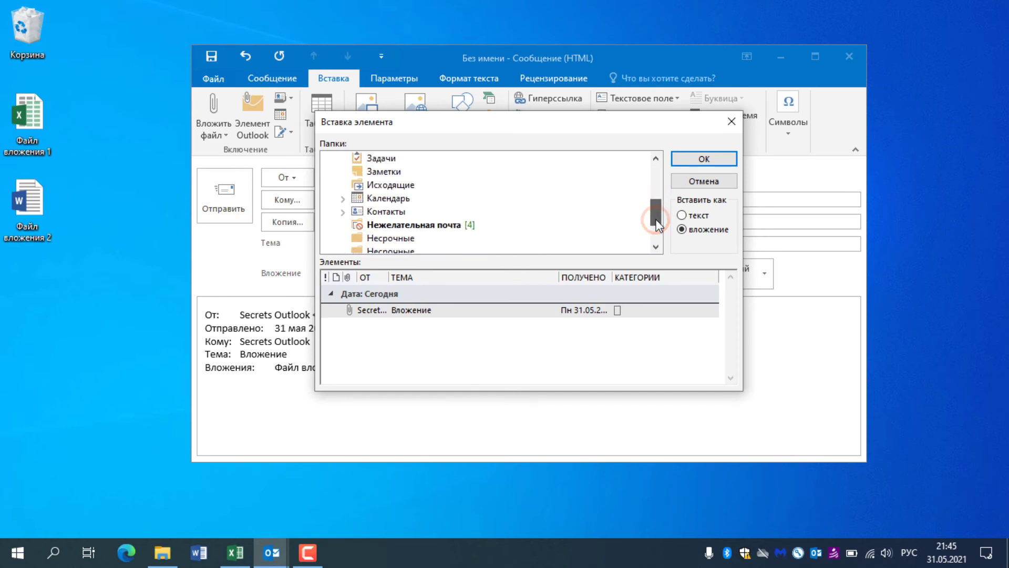
pyautogui.click(384, 202)
pyautogui.click(396, 323)
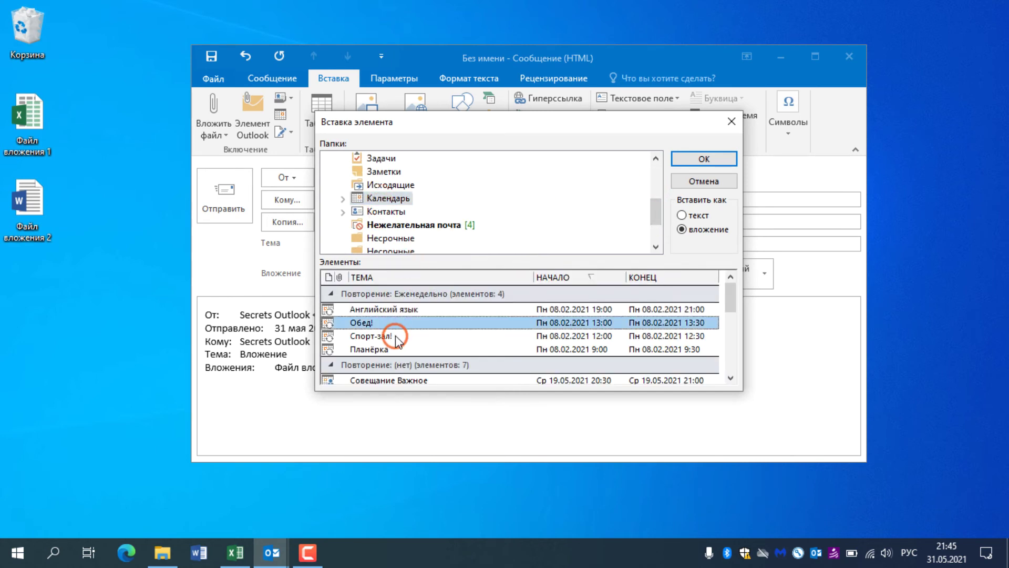
pyautogui.click(499, 337)
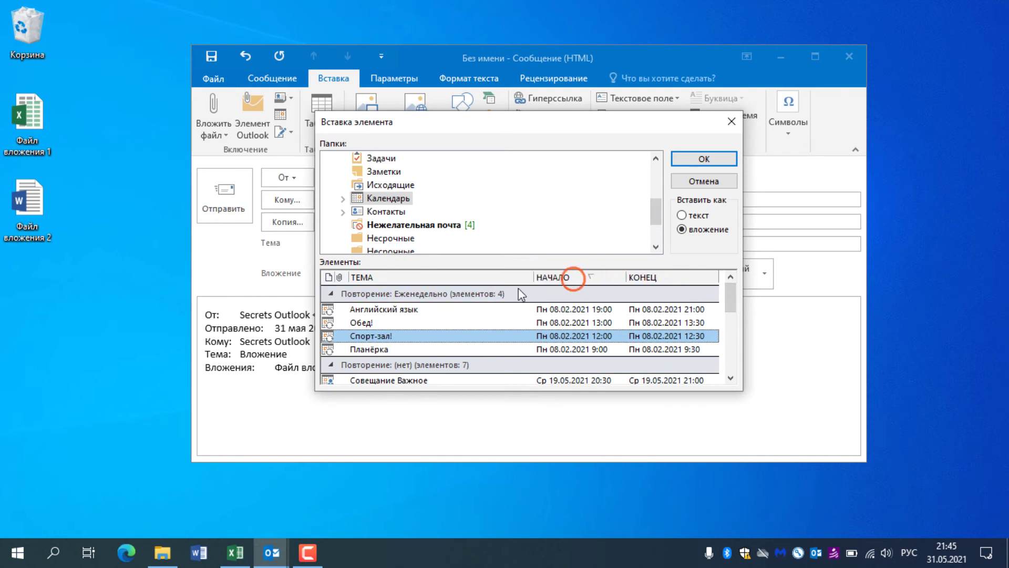
pyautogui.moveTo(731, 303); pyautogui.dragTo(732, 288)
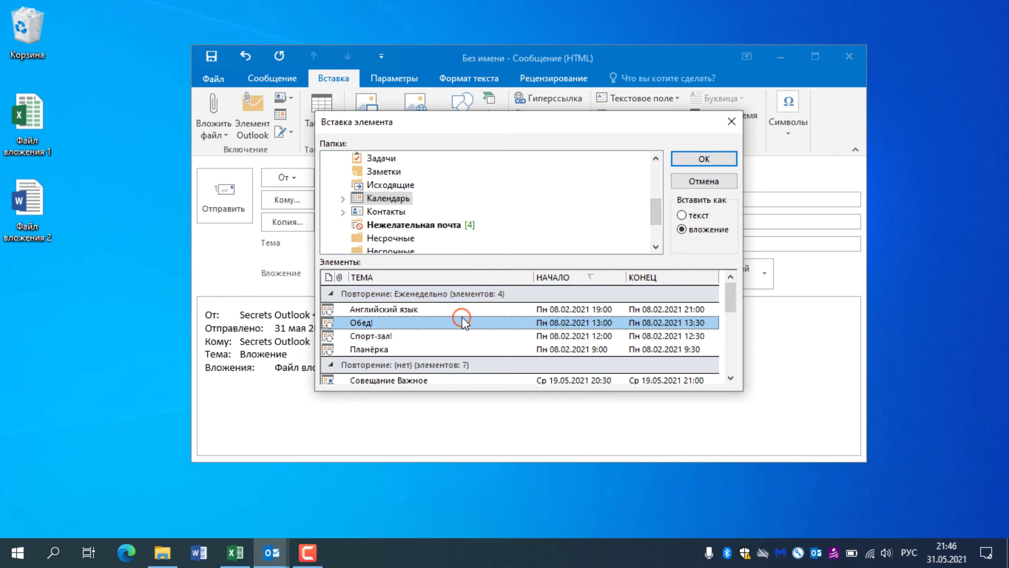
pyautogui.click(596, 322)
pyautogui.click(592, 336)
pyautogui.click(696, 160)
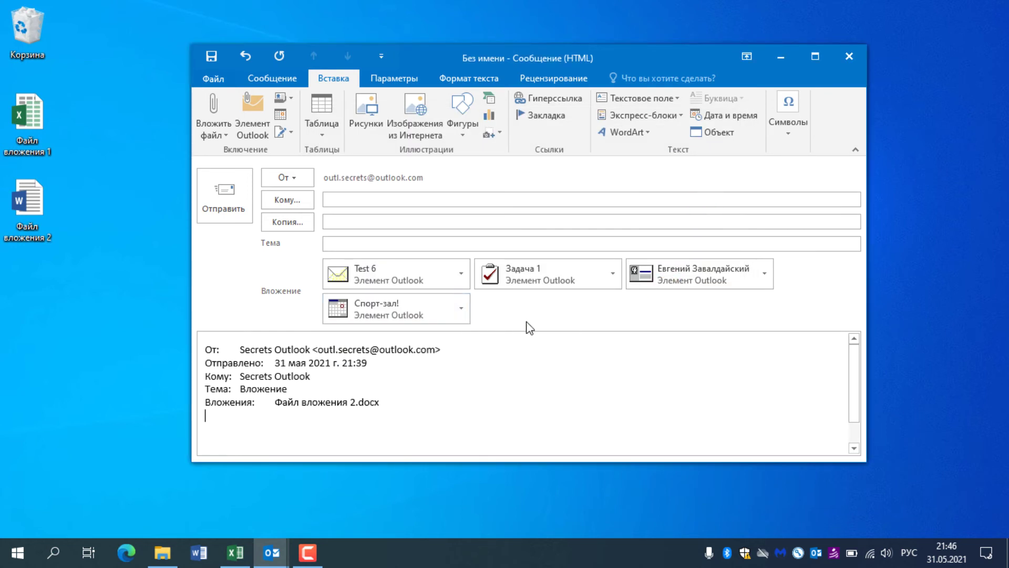
# Step: Discard the draft and copy the Вложение message from the Inbox onto the desktop
pyautogui.press('Escape')
pyautogui.click(505, 318)
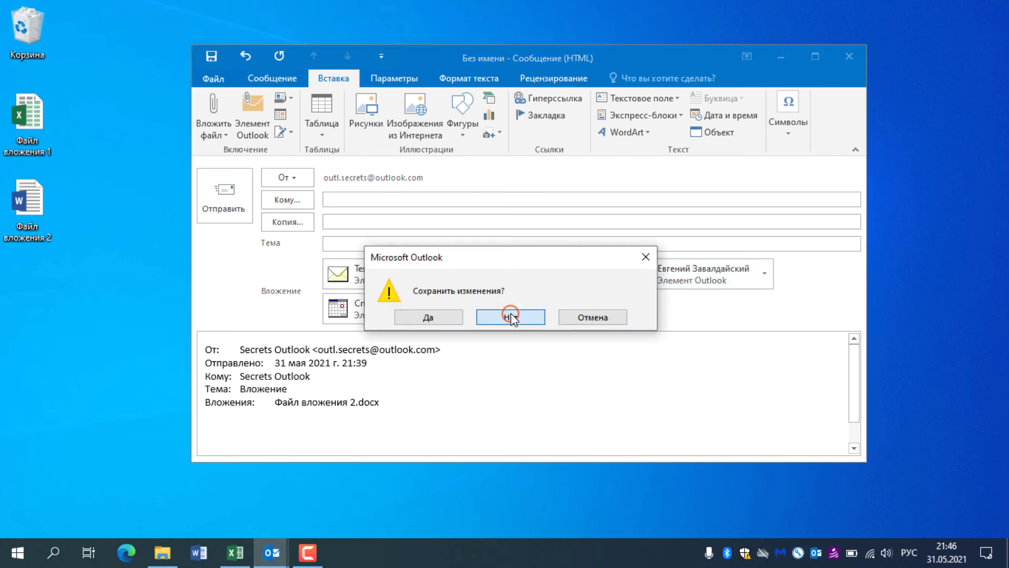
pyautogui.click(271, 551)
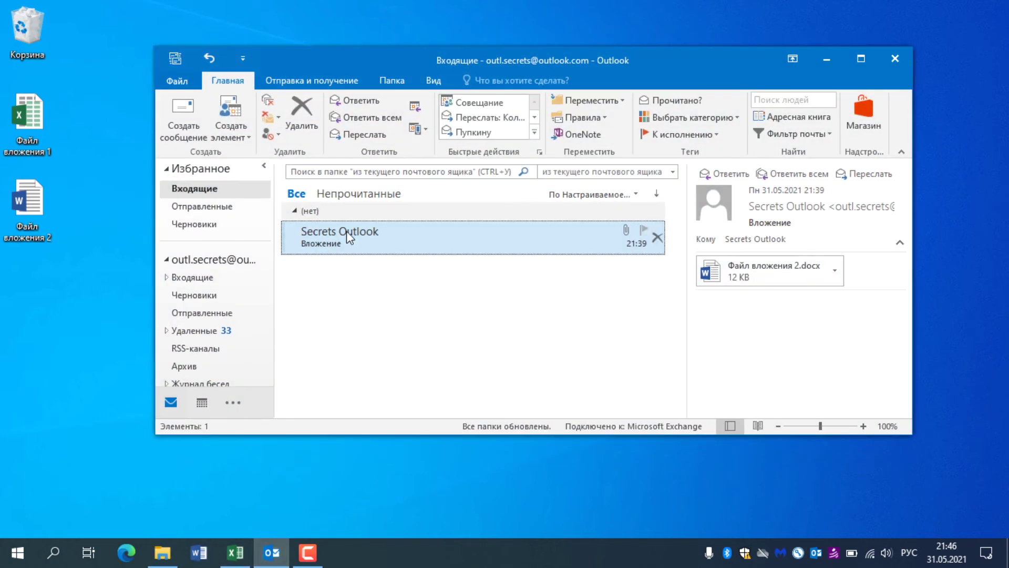
pyautogui.moveTo(346, 231); pyautogui.dragTo(41, 318)
pyautogui.click(300, 322)
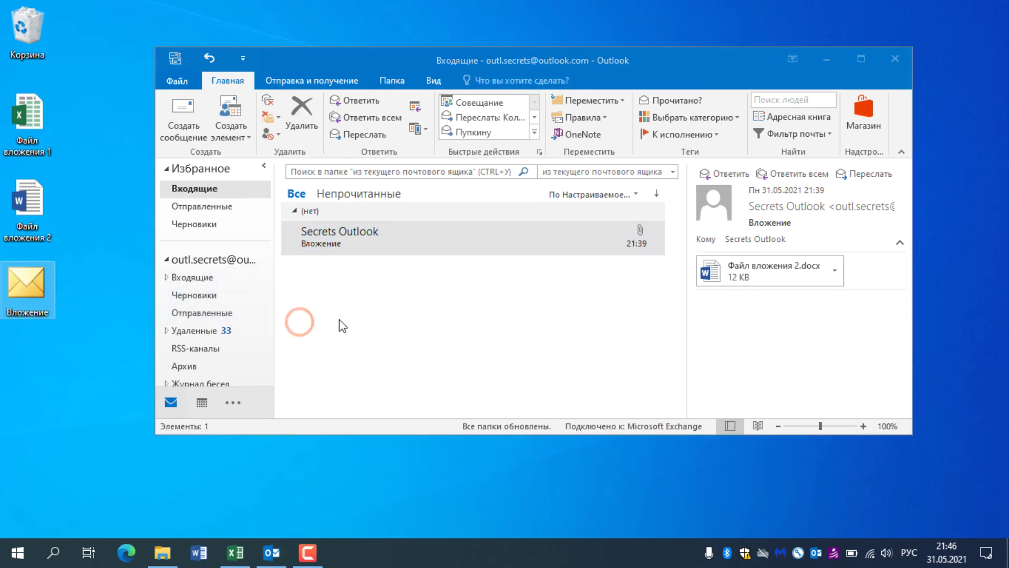
# Step: Start a new email and drag the desktop Вложение message into it as an attachment
pyautogui.click(182, 110)
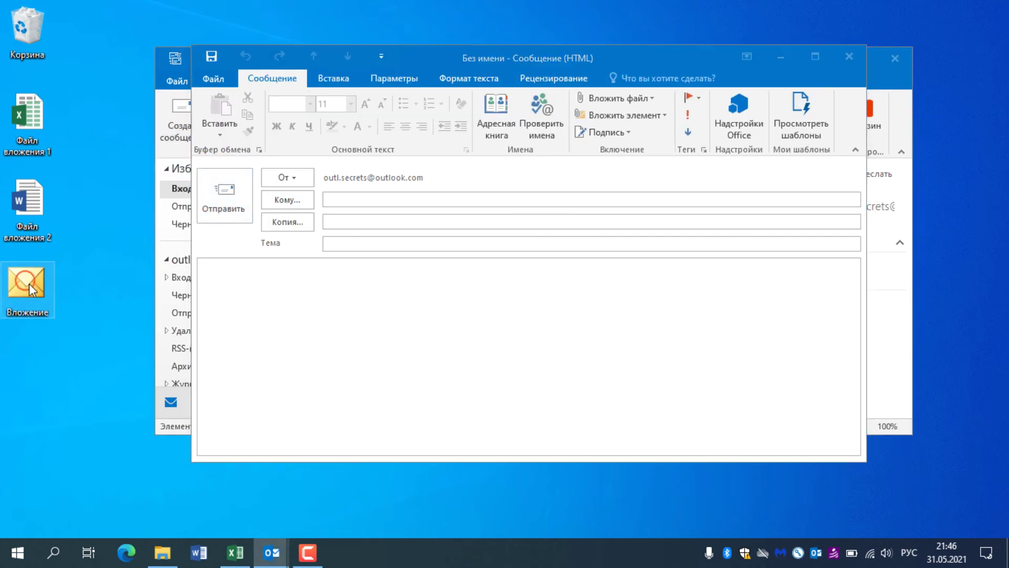
pyautogui.moveTo(29, 283); pyautogui.dragTo(225, 294)
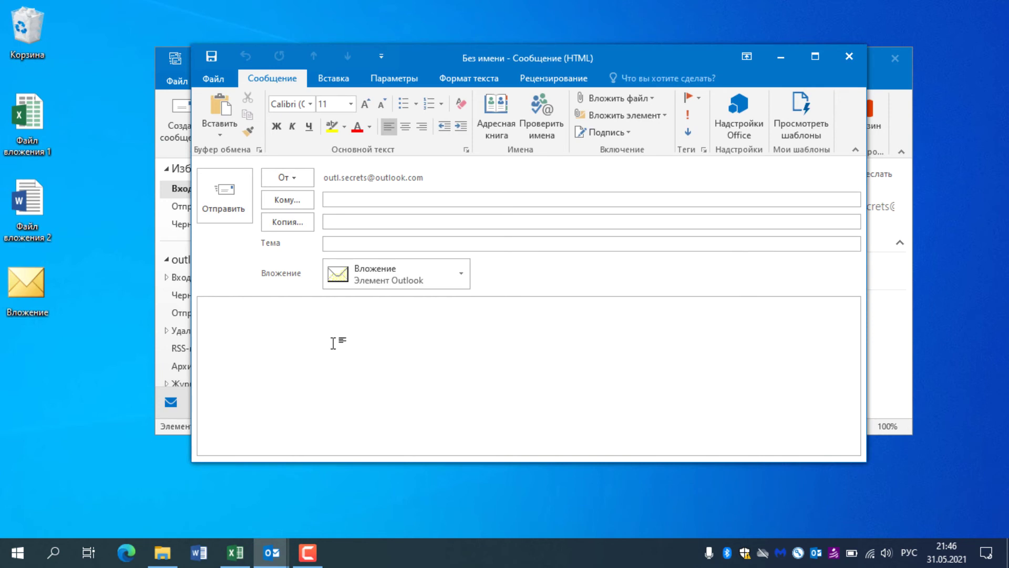
pyautogui.moveTo(420, 56); pyautogui.dragTo(728, 97)
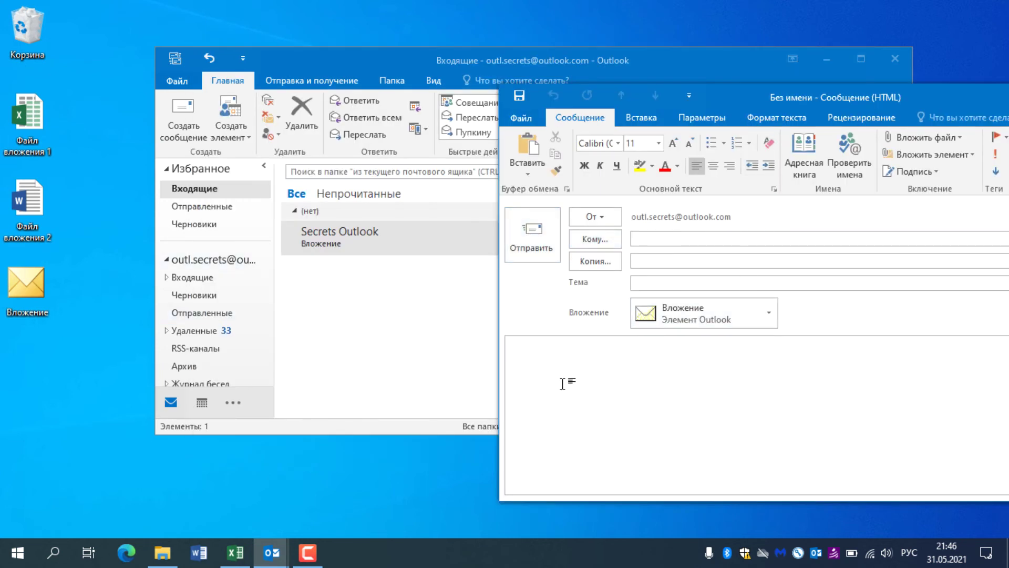
pyautogui.moveTo(23, 286); pyautogui.dragTo(653, 394)
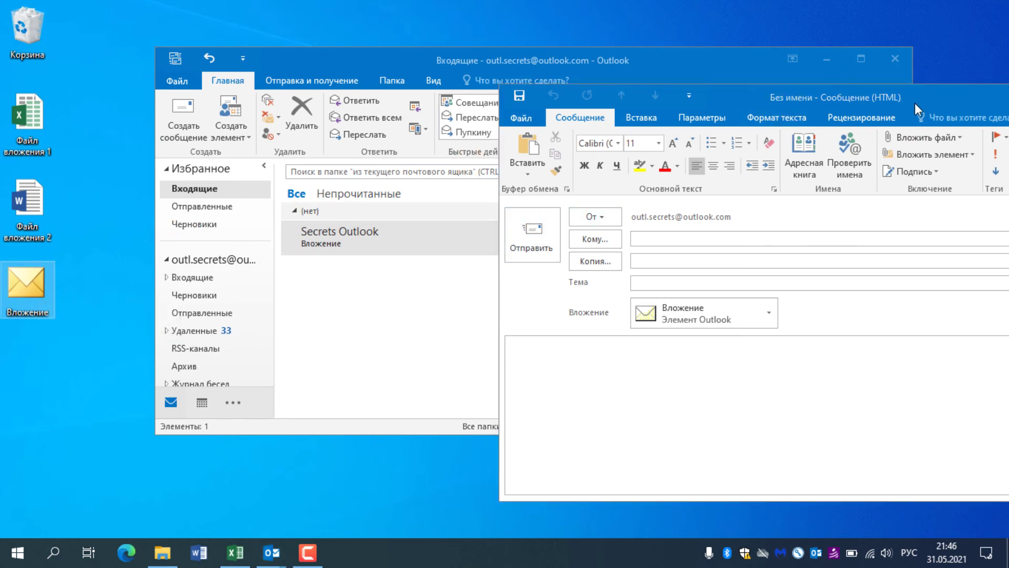
pyautogui.moveTo(915, 103); pyautogui.dragTo(530, 87)
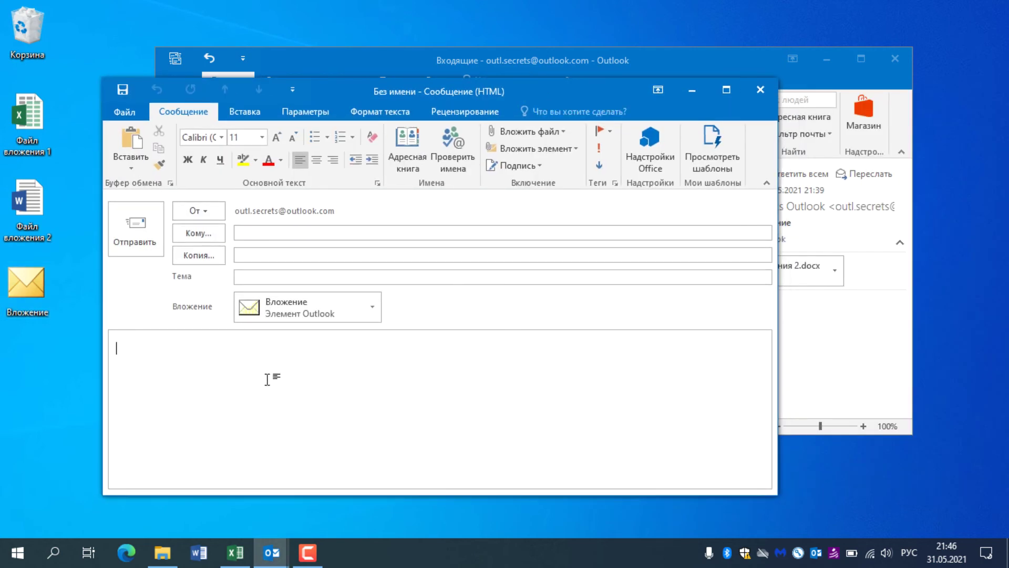
# Step: Open the saved Вложение message from the desktop, then close it and the draft
pyautogui.doubleClick(17, 289)
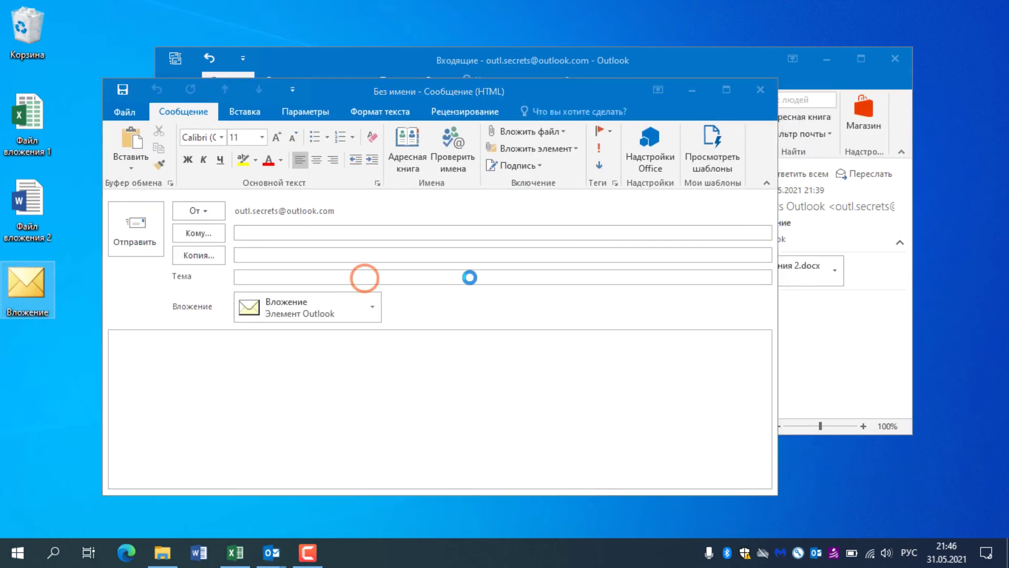
pyautogui.click(993, 10)
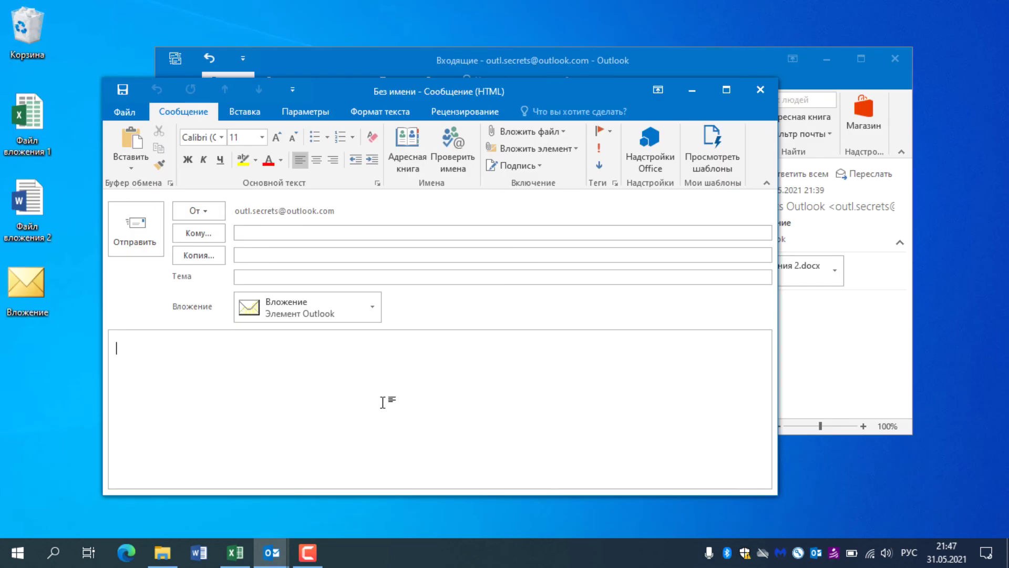
pyautogui.click(760, 90)
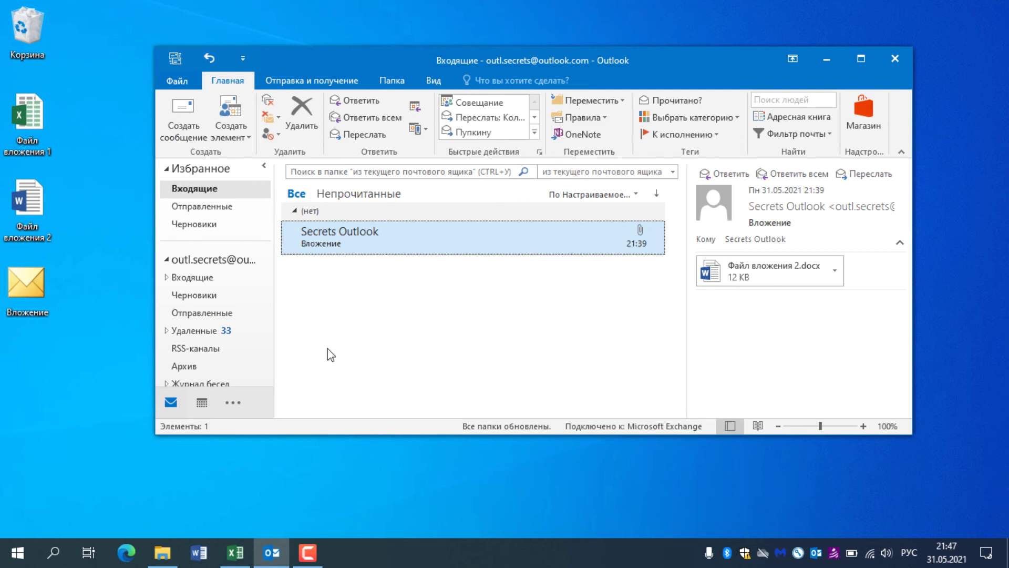
# Step: Start a new email and attach the Вложение 1 — копия workbook plus three desktop files
pyautogui.click(182, 120)
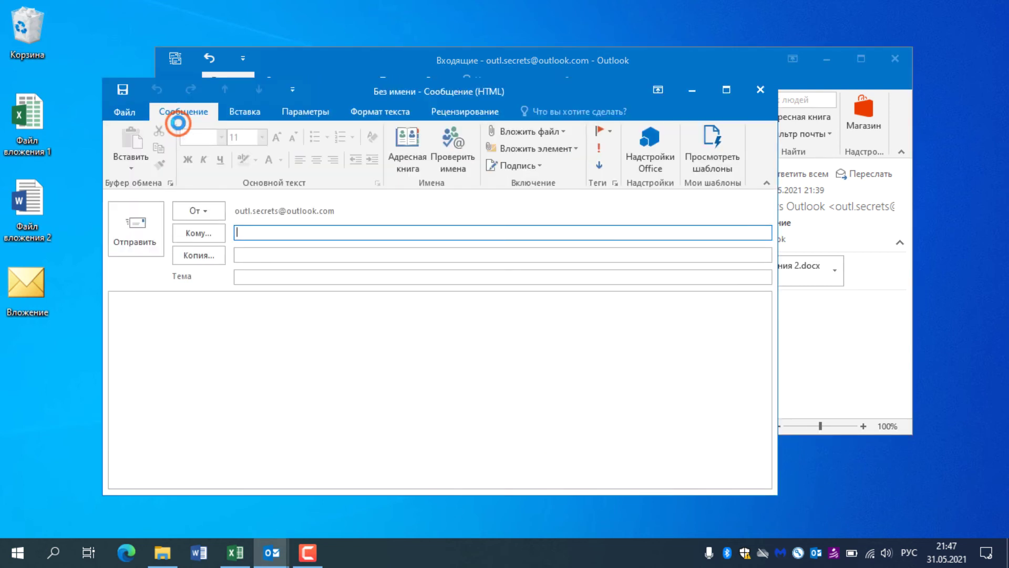
pyautogui.click(261, 112)
pyautogui.click(131, 160)
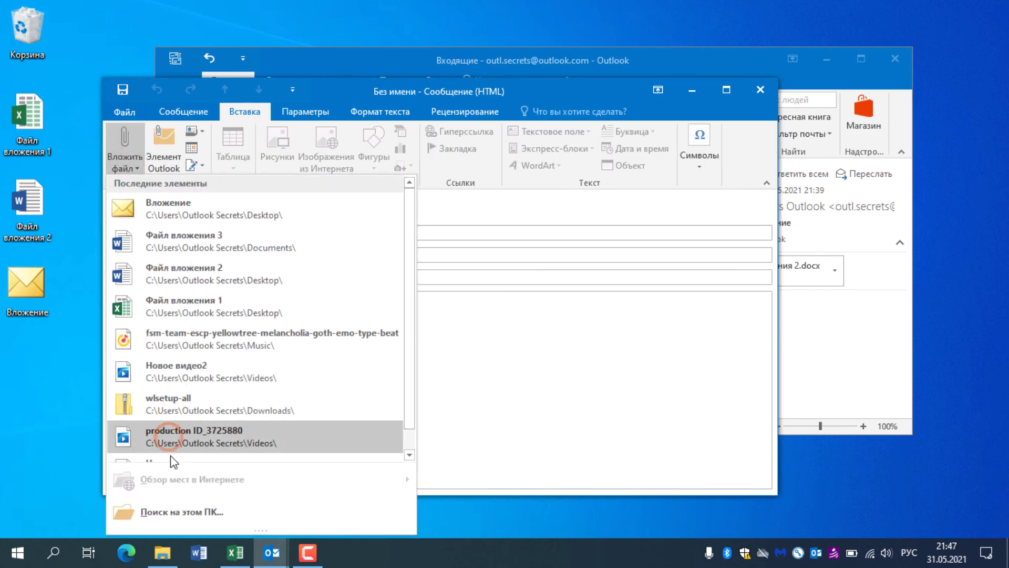
pyautogui.click(182, 509)
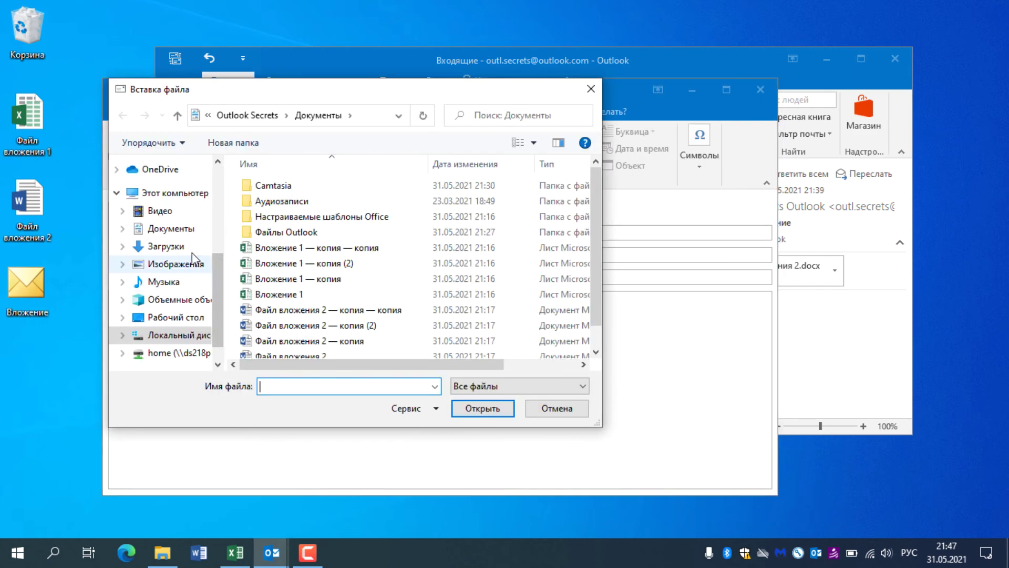
pyautogui.click(174, 229)
pyautogui.doubleClick(247, 262)
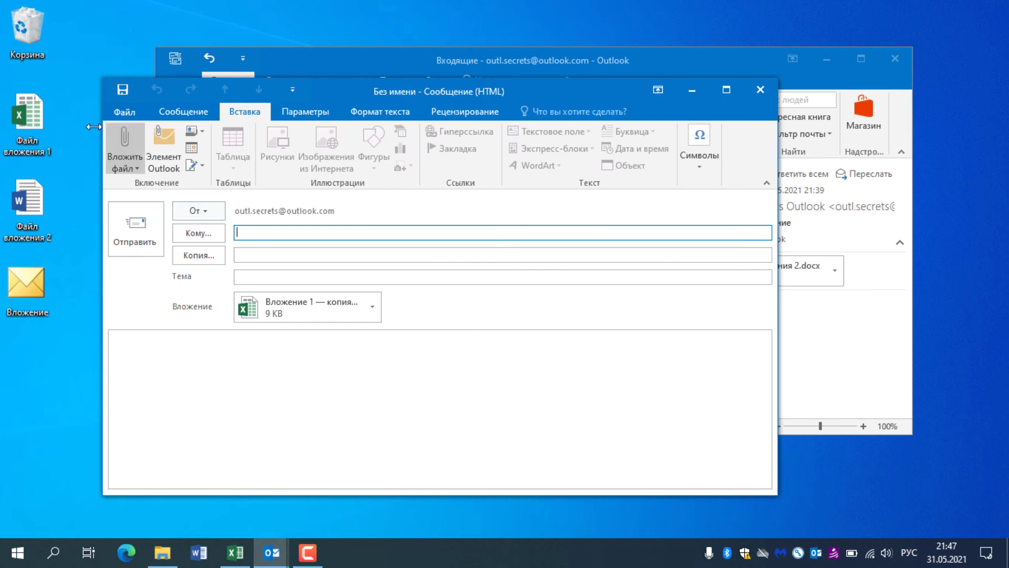
pyautogui.moveTo(65, 101); pyautogui.dragTo(15, 325)
pyautogui.moveTo(28, 127); pyautogui.dragTo(270, 372)
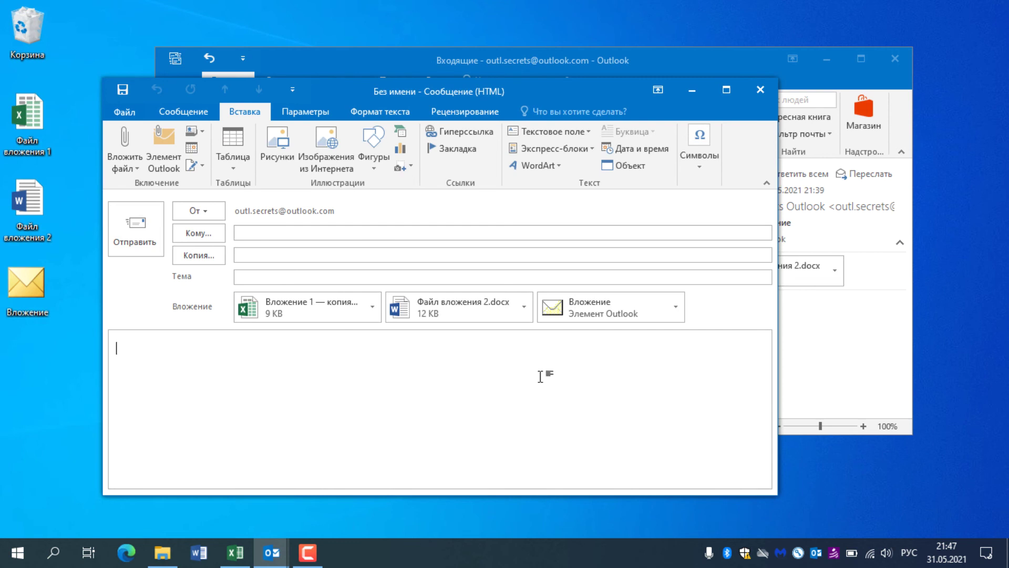
# Step: Attach Файл вложения 1 and Файл вложения 3 from the Recent Items list
pyautogui.click(126, 165)
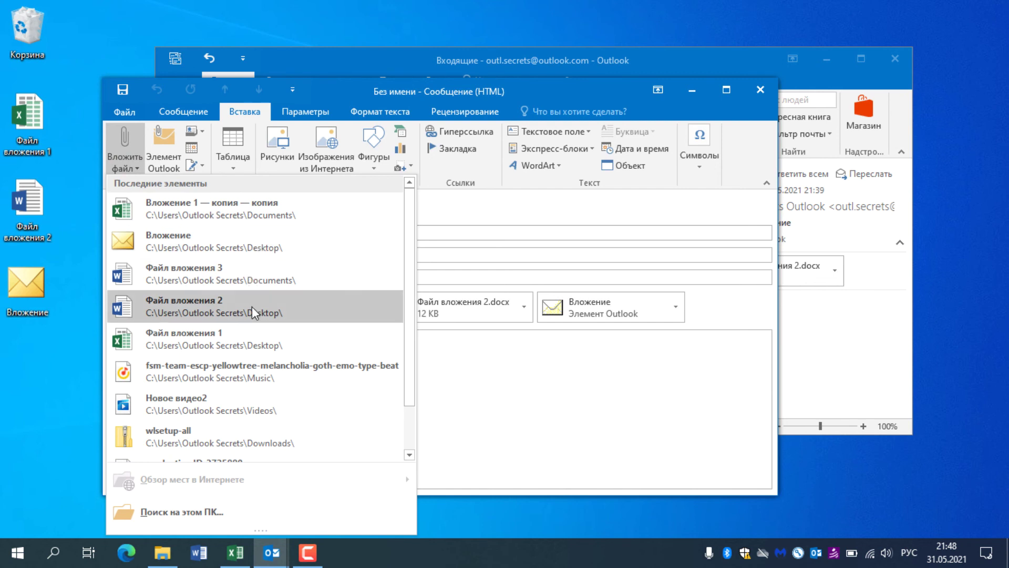
pyautogui.click(252, 339)
pyautogui.click(133, 182)
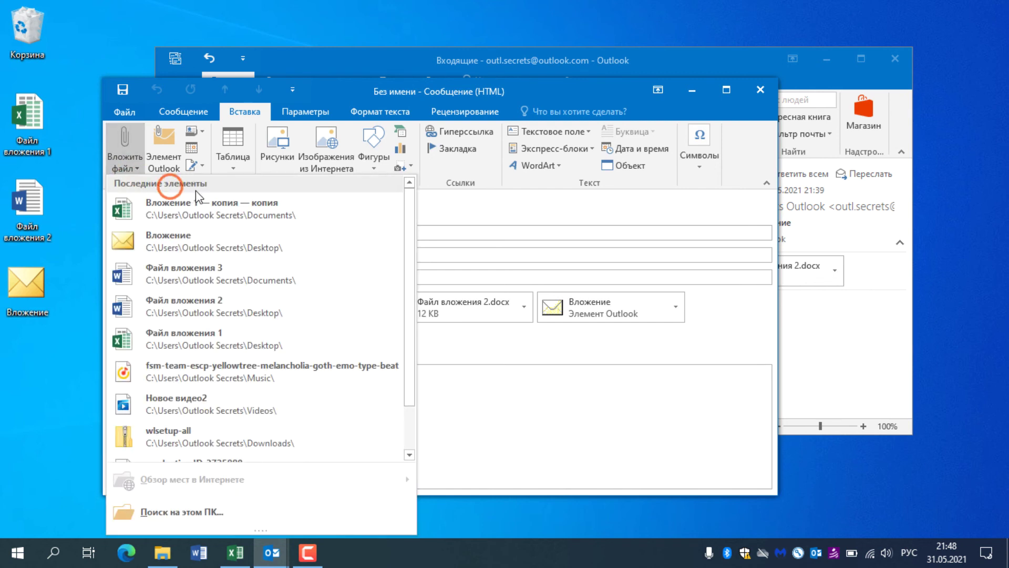
pyautogui.click(233, 277)
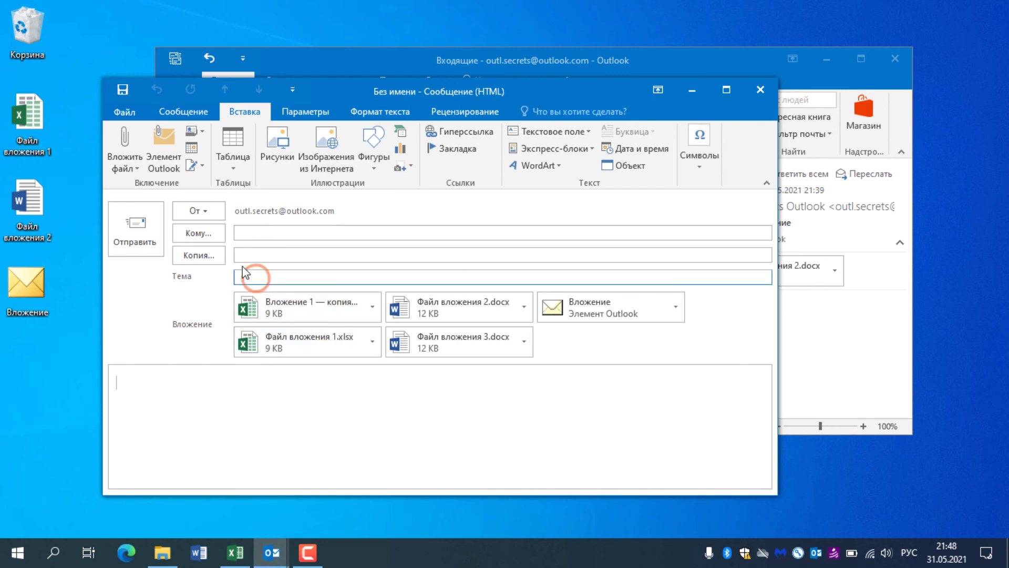
pyautogui.click(127, 168)
pyautogui.click(127, 169)
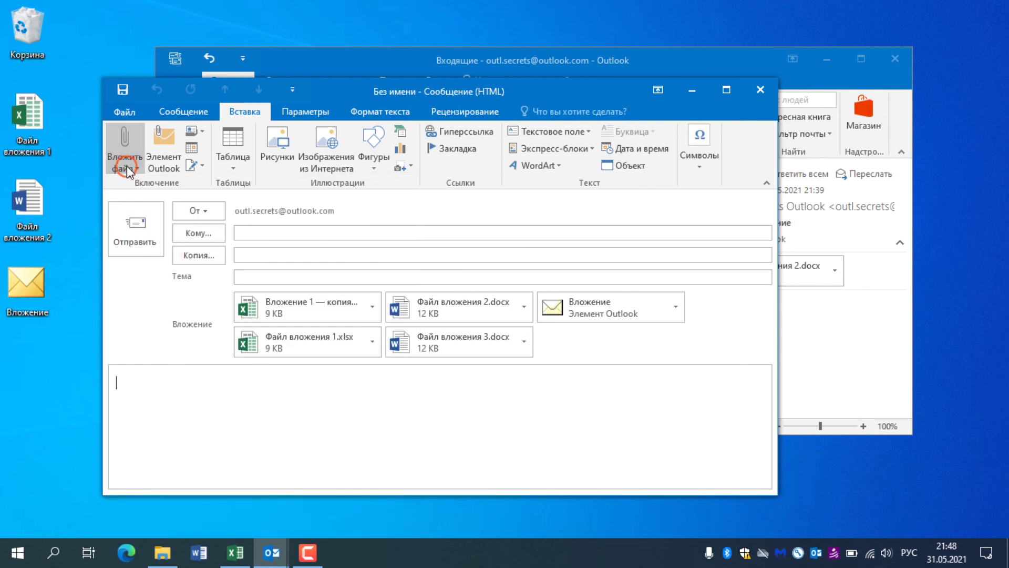
# Step: Send the Файл вложения 1 workbook from Excel as an e-mail attachment
pyautogui.click(242, 555)
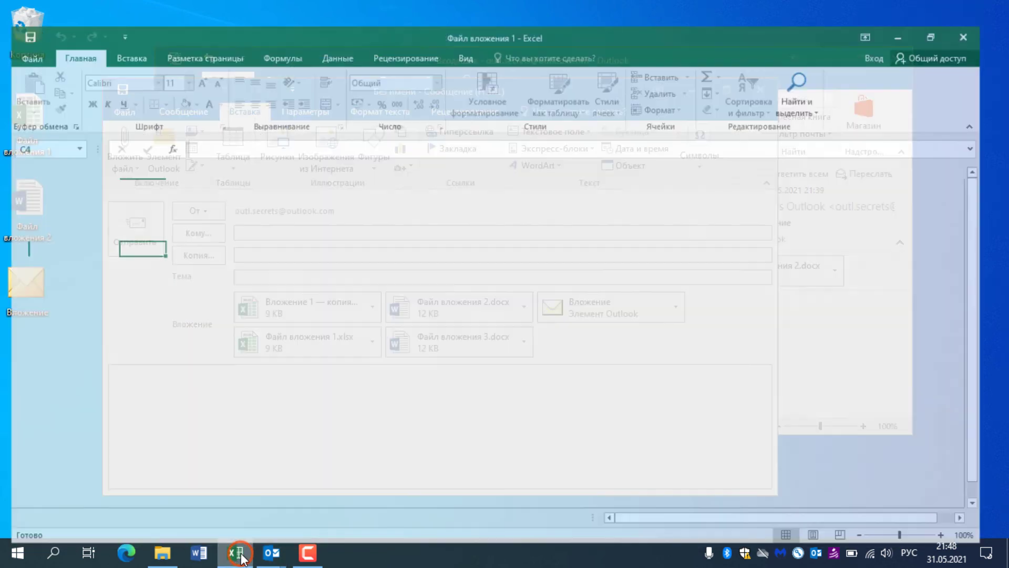
pyautogui.click(22, 33)
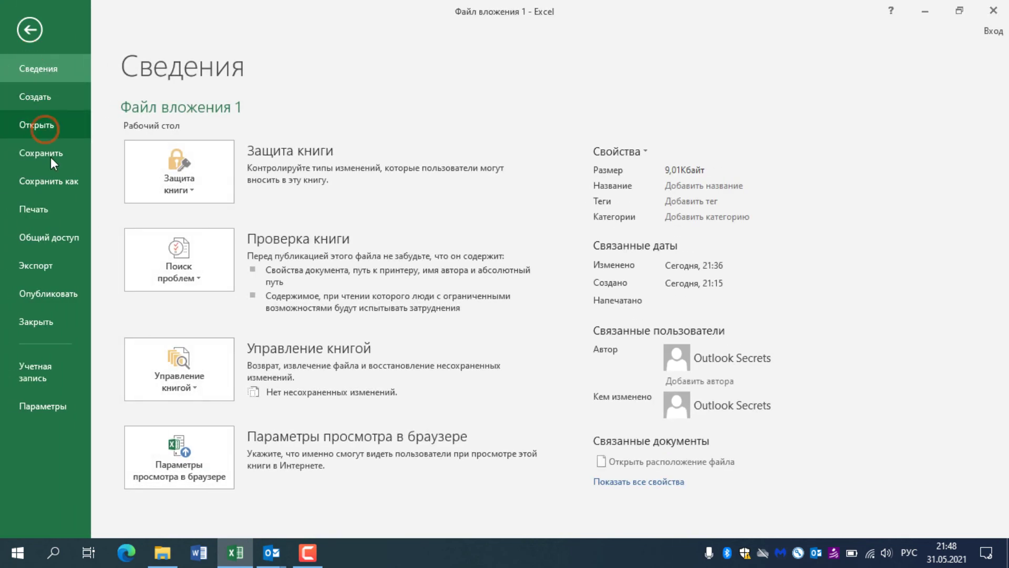
pyautogui.click(58, 234)
pyautogui.click(212, 242)
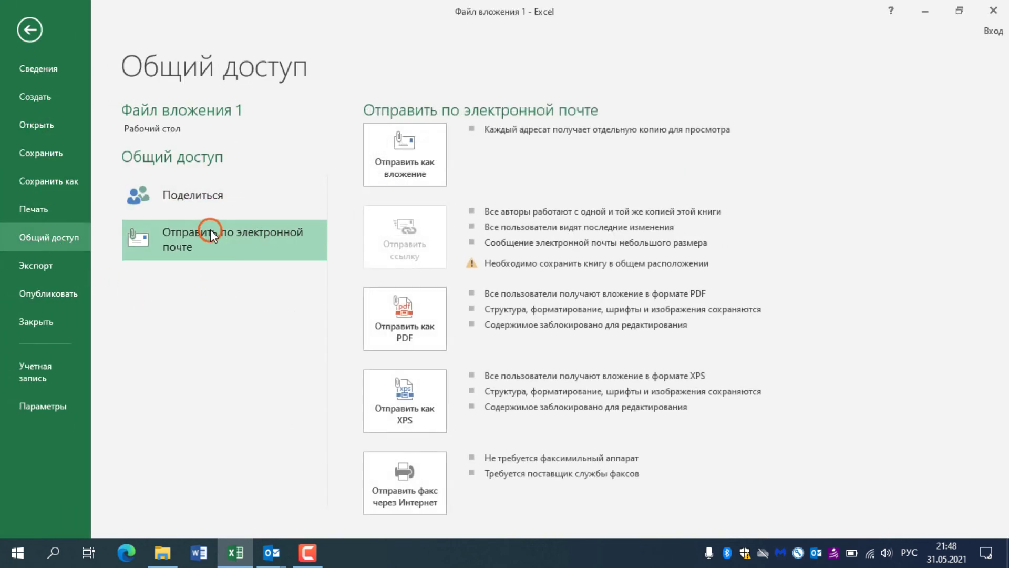
pyautogui.click(403, 164)
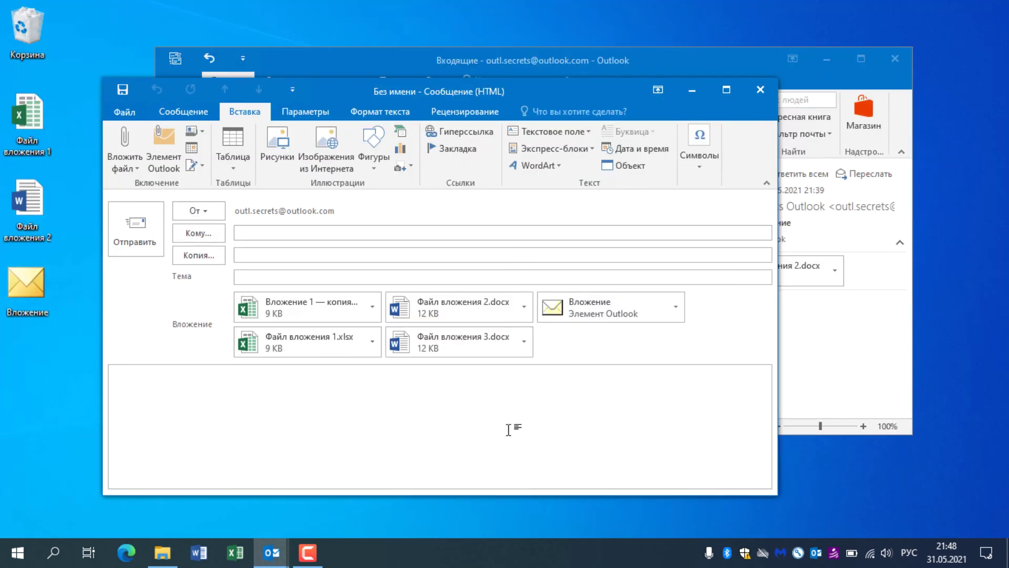
pyautogui.click(817, 337)
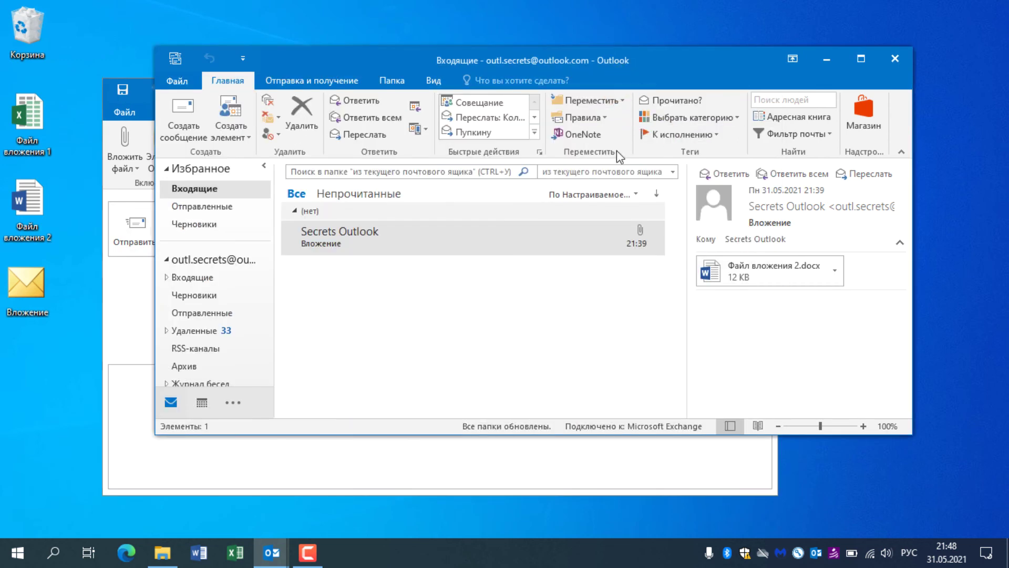
# Step: Drag Файл вложения 2.docx from the received Вложение message into the new draft
pyautogui.doubleClick(547, 242)
pyautogui.click(540, 50)
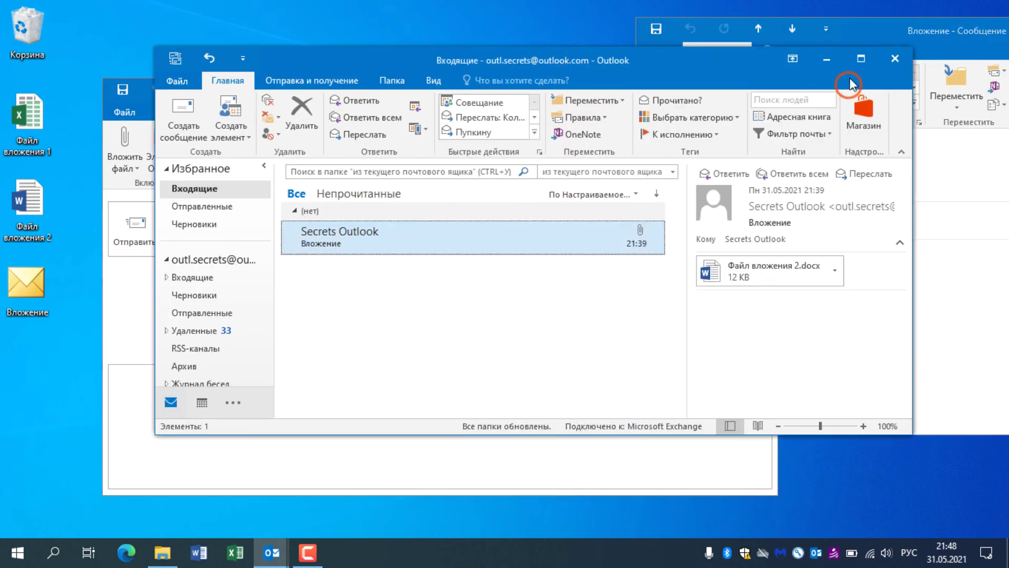
pyautogui.click(836, 62)
pyautogui.moveTo(710, 226); pyautogui.dragTo(530, 421)
pyautogui.click(857, 293)
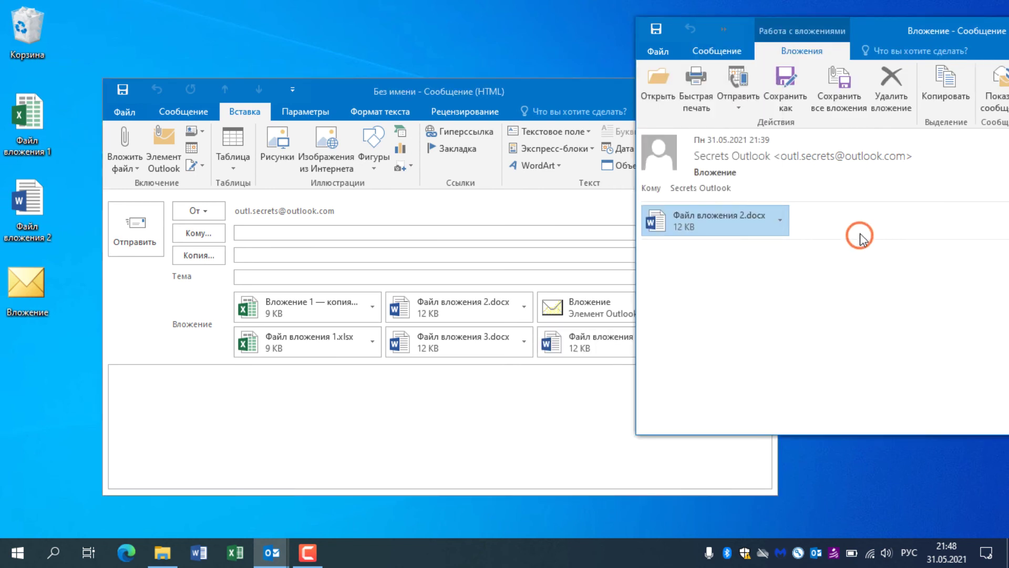
pyautogui.click(491, 402)
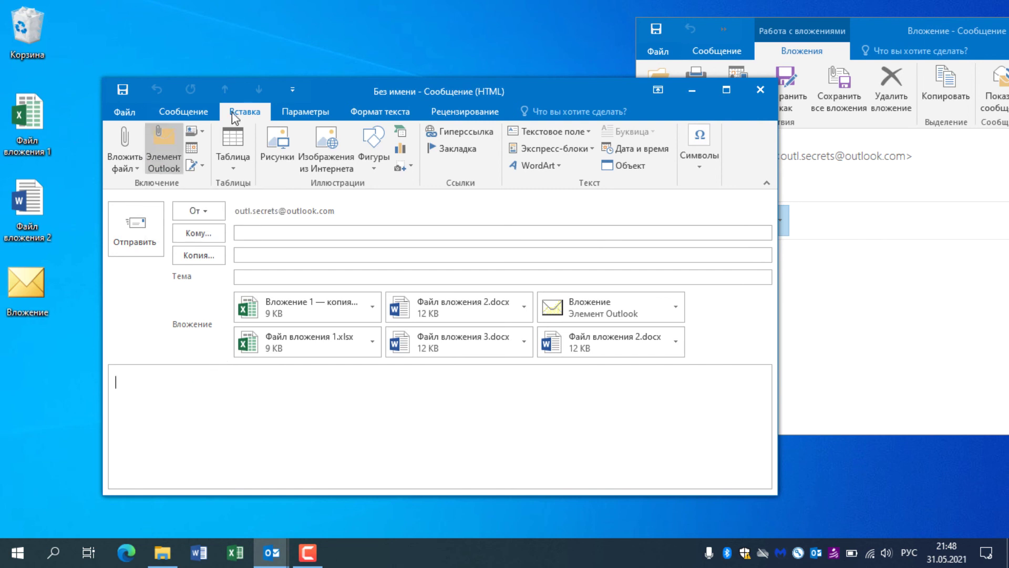
pyautogui.click(371, 112)
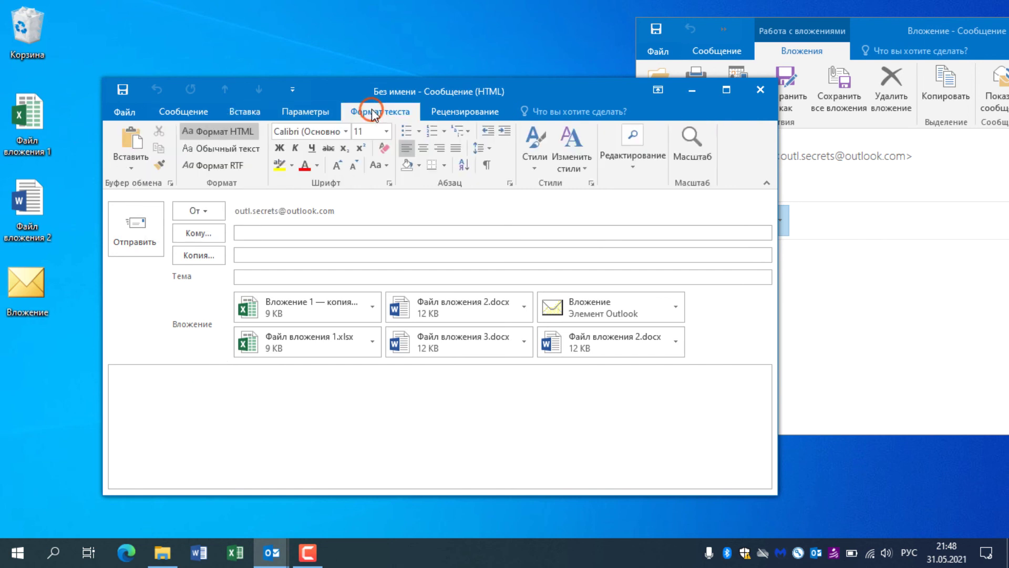
# Step: Switch the new message to Rich Text format
pyautogui.click(280, 181)
pyautogui.click(228, 166)
pyautogui.click(322, 388)
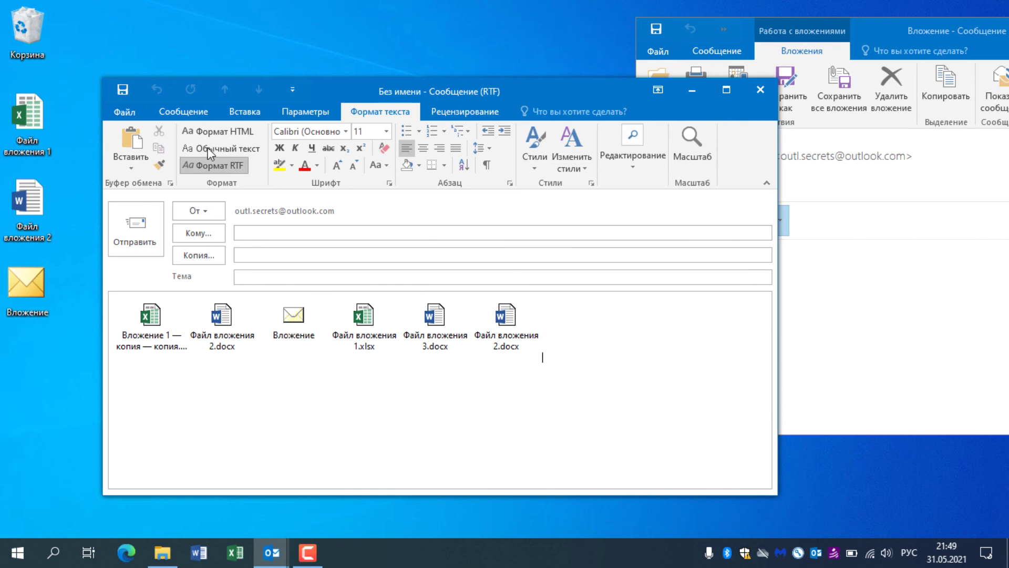
# Step: Insert the Обед! appointment from the Календарь folder as an Outlook item
pyautogui.click(197, 111)
pyautogui.click(244, 110)
pyautogui.click(163, 161)
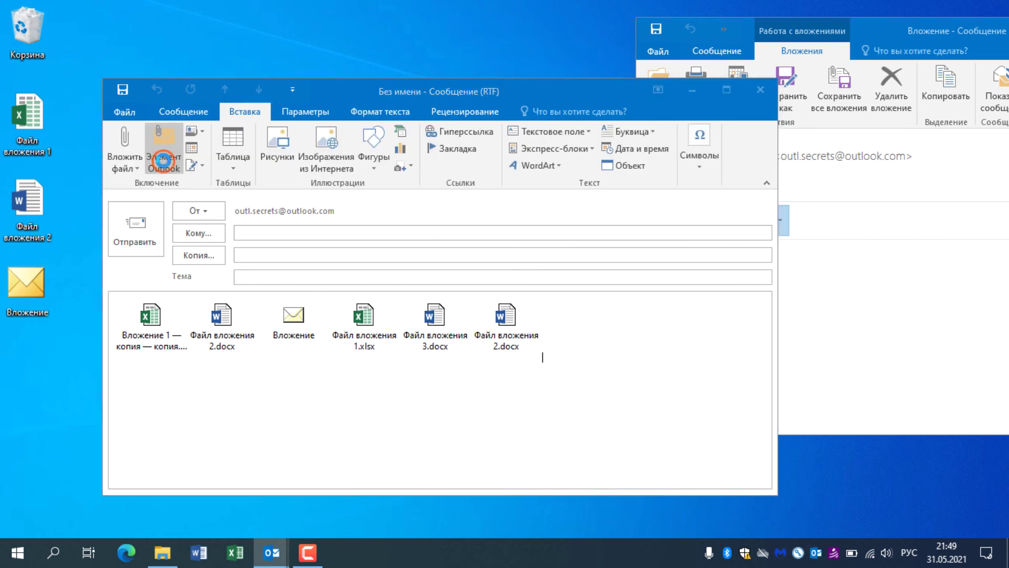
pyautogui.moveTo(569, 219); pyautogui.dragTo(569, 255)
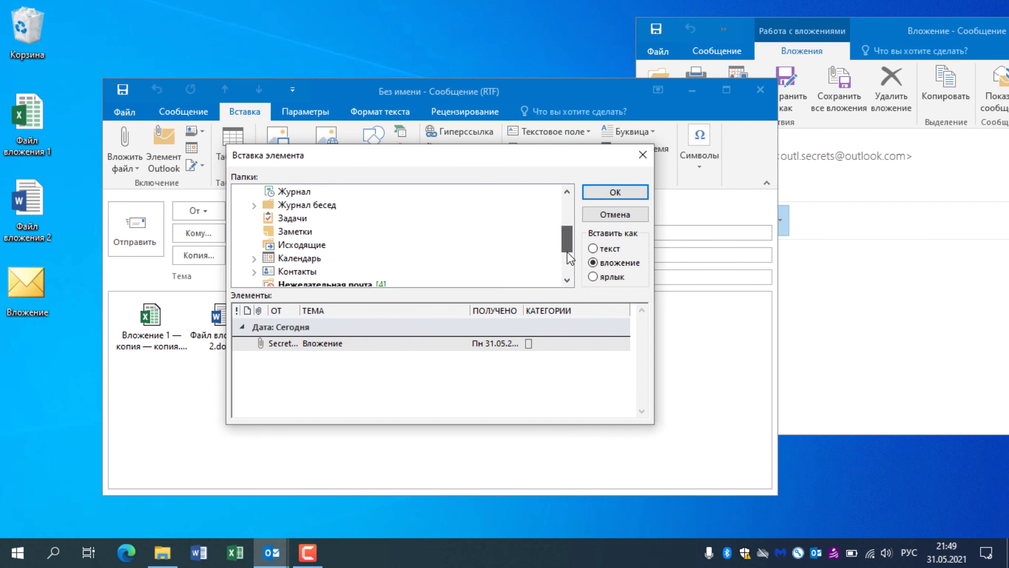
pyautogui.click(309, 260)
pyautogui.doubleClick(321, 351)
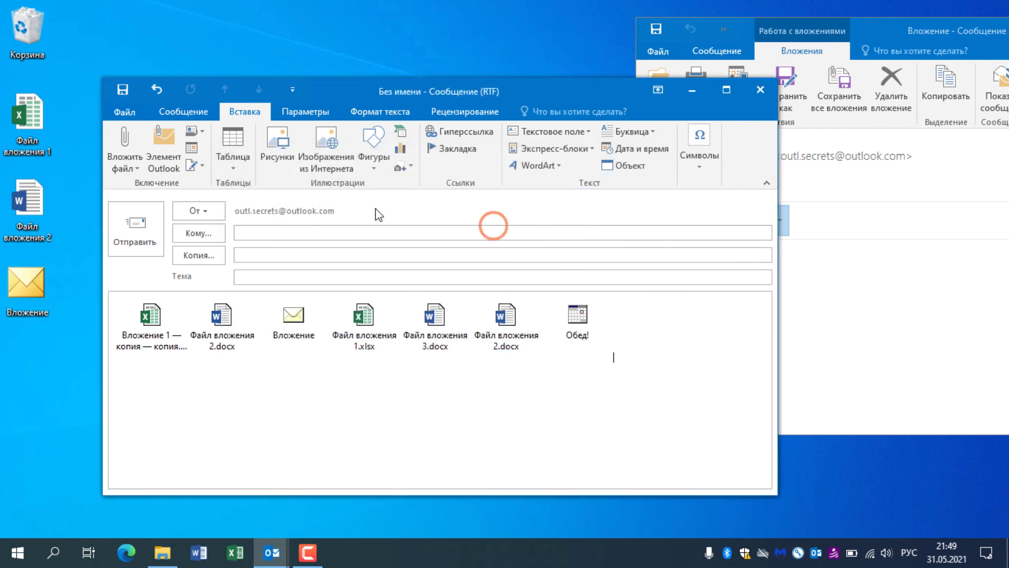
# Step: Drag the desktop Вложение item and Файл вложения 3.docx into the message body
pyautogui.moveTo(27, 287); pyautogui.dragTo(230, 428)
pyautogui.click(803, 352)
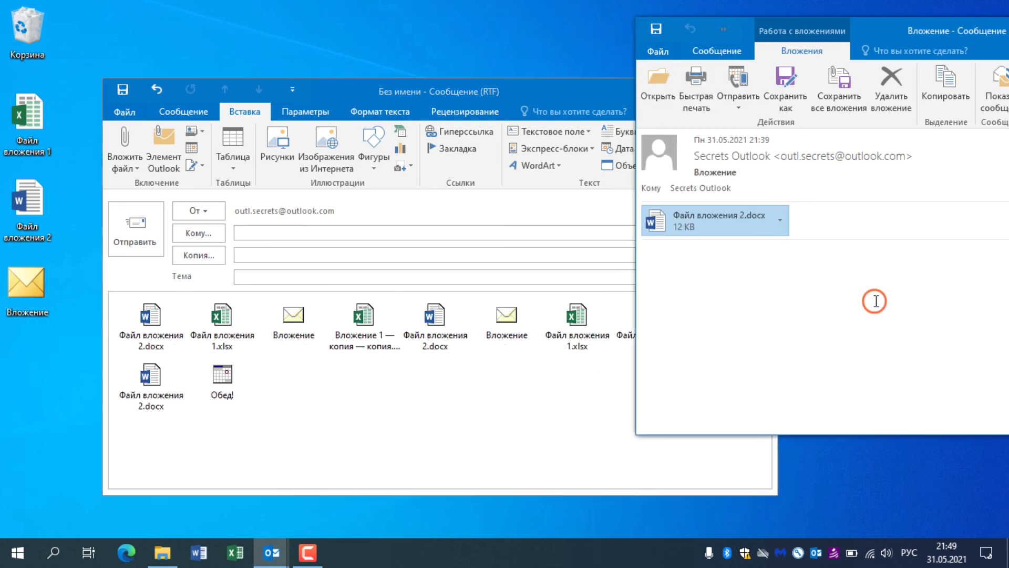
pyautogui.moveTo(167, 555); pyautogui.dragTo(338, 435)
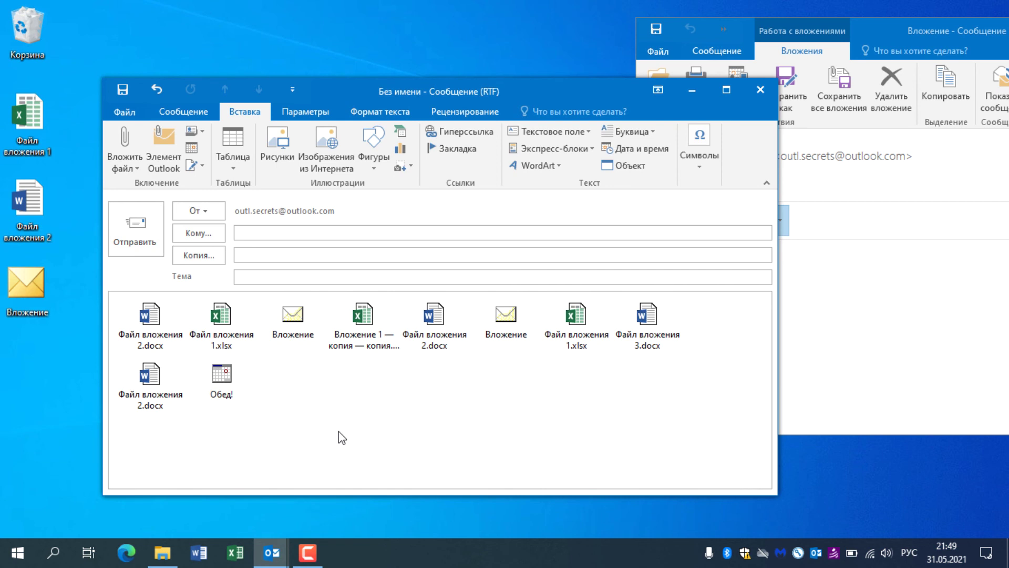